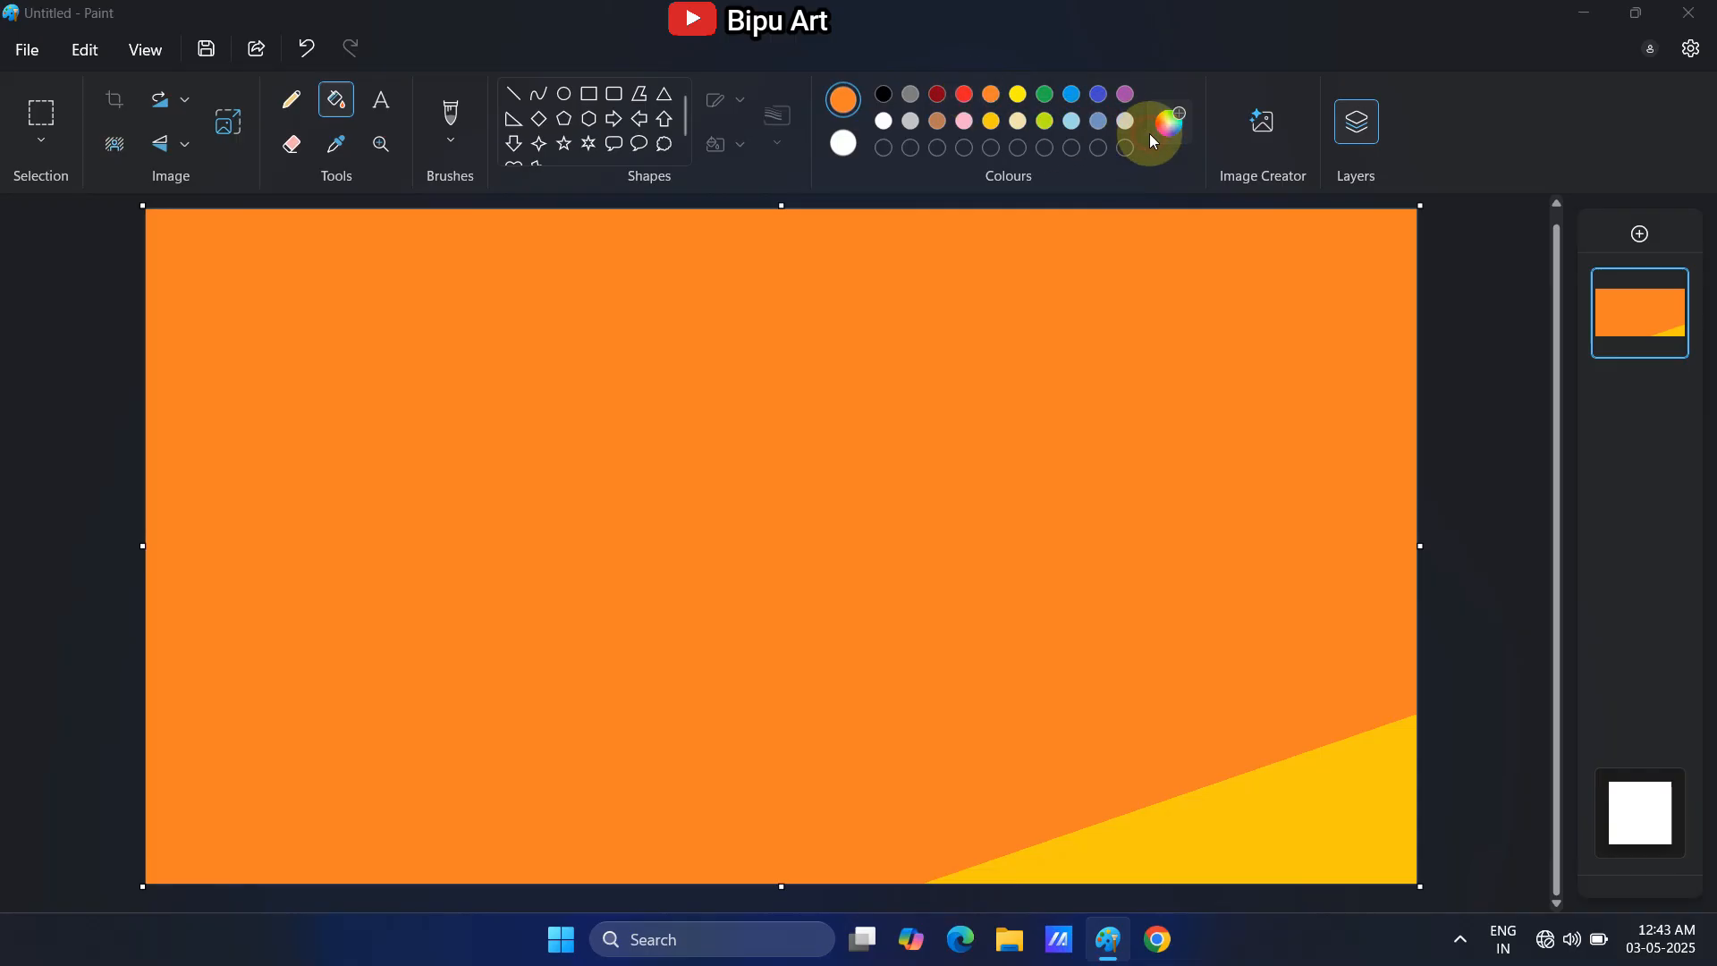
# Draw a diagonal line in turquoise blue across the orange area and fill everything above it with the same blue
pyautogui.click(1153, 139)
pyautogui.click(1072, 93)
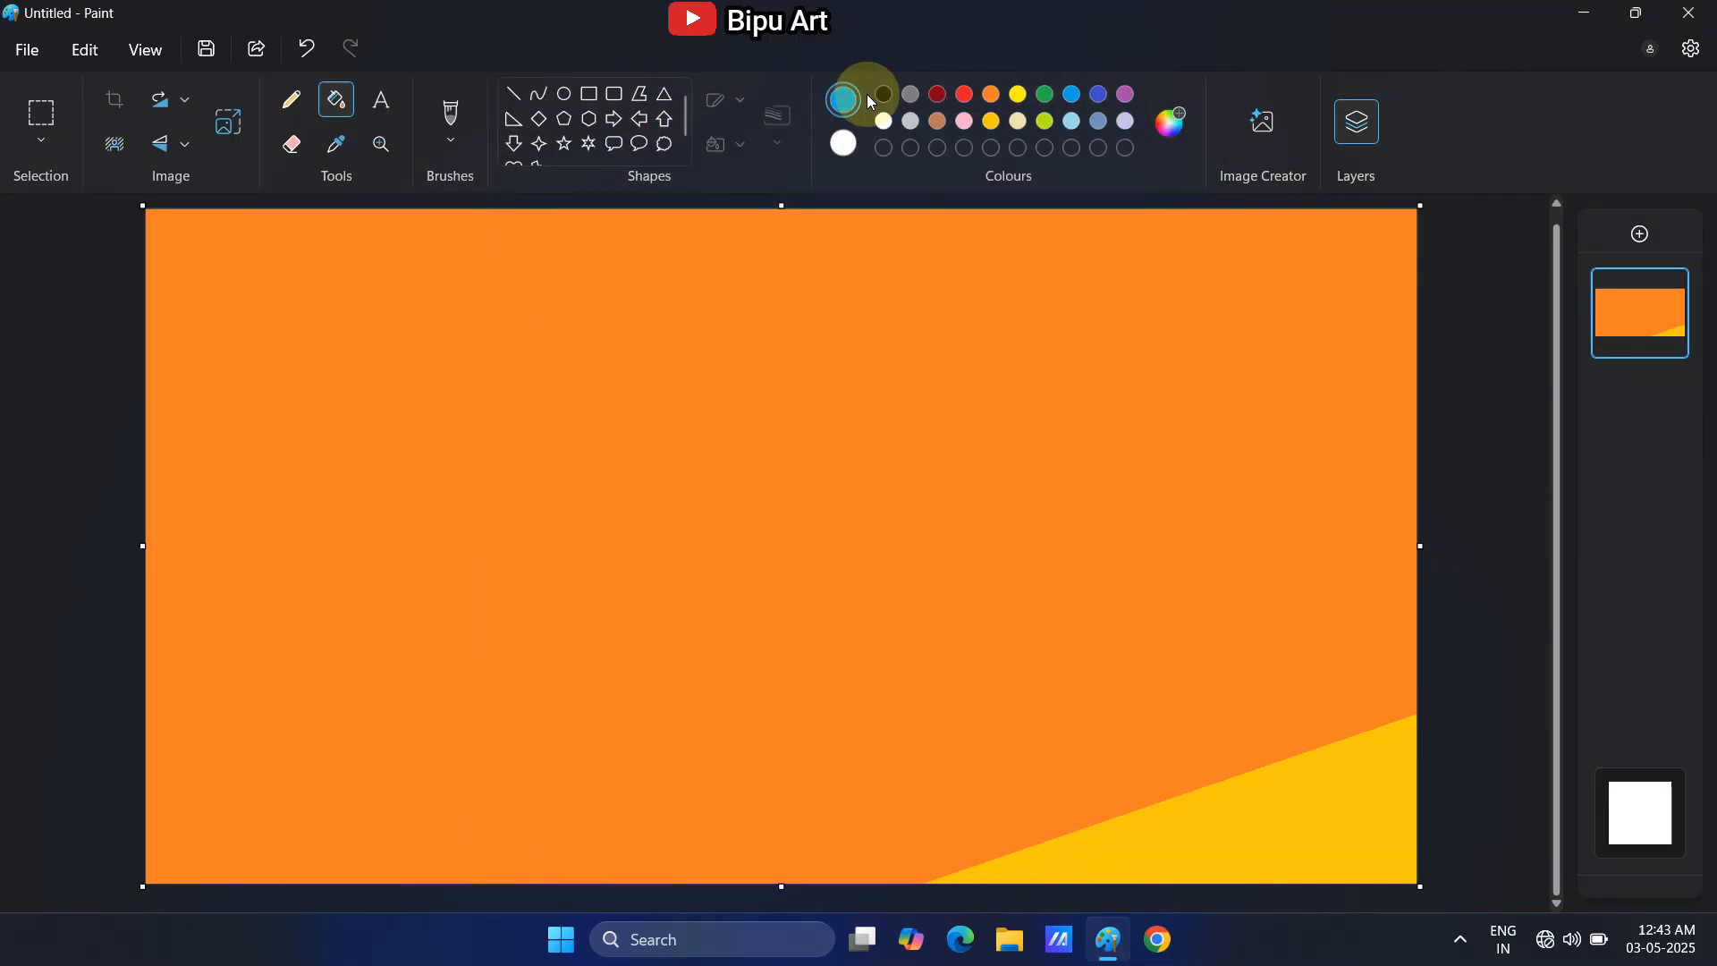
pyautogui.click(512, 93)
pyautogui.moveTo(1100, 594)
pyautogui.mouseDown()
pyautogui.moveTo(367, 898)
pyautogui.moveTo(1435, 438)
pyautogui.mouseUp()
pyautogui.click(335, 100)
pyautogui.click(545, 481)
# Mix a darker blue, #0050B0, as the drawing colour
pyautogui.click(1169, 122)
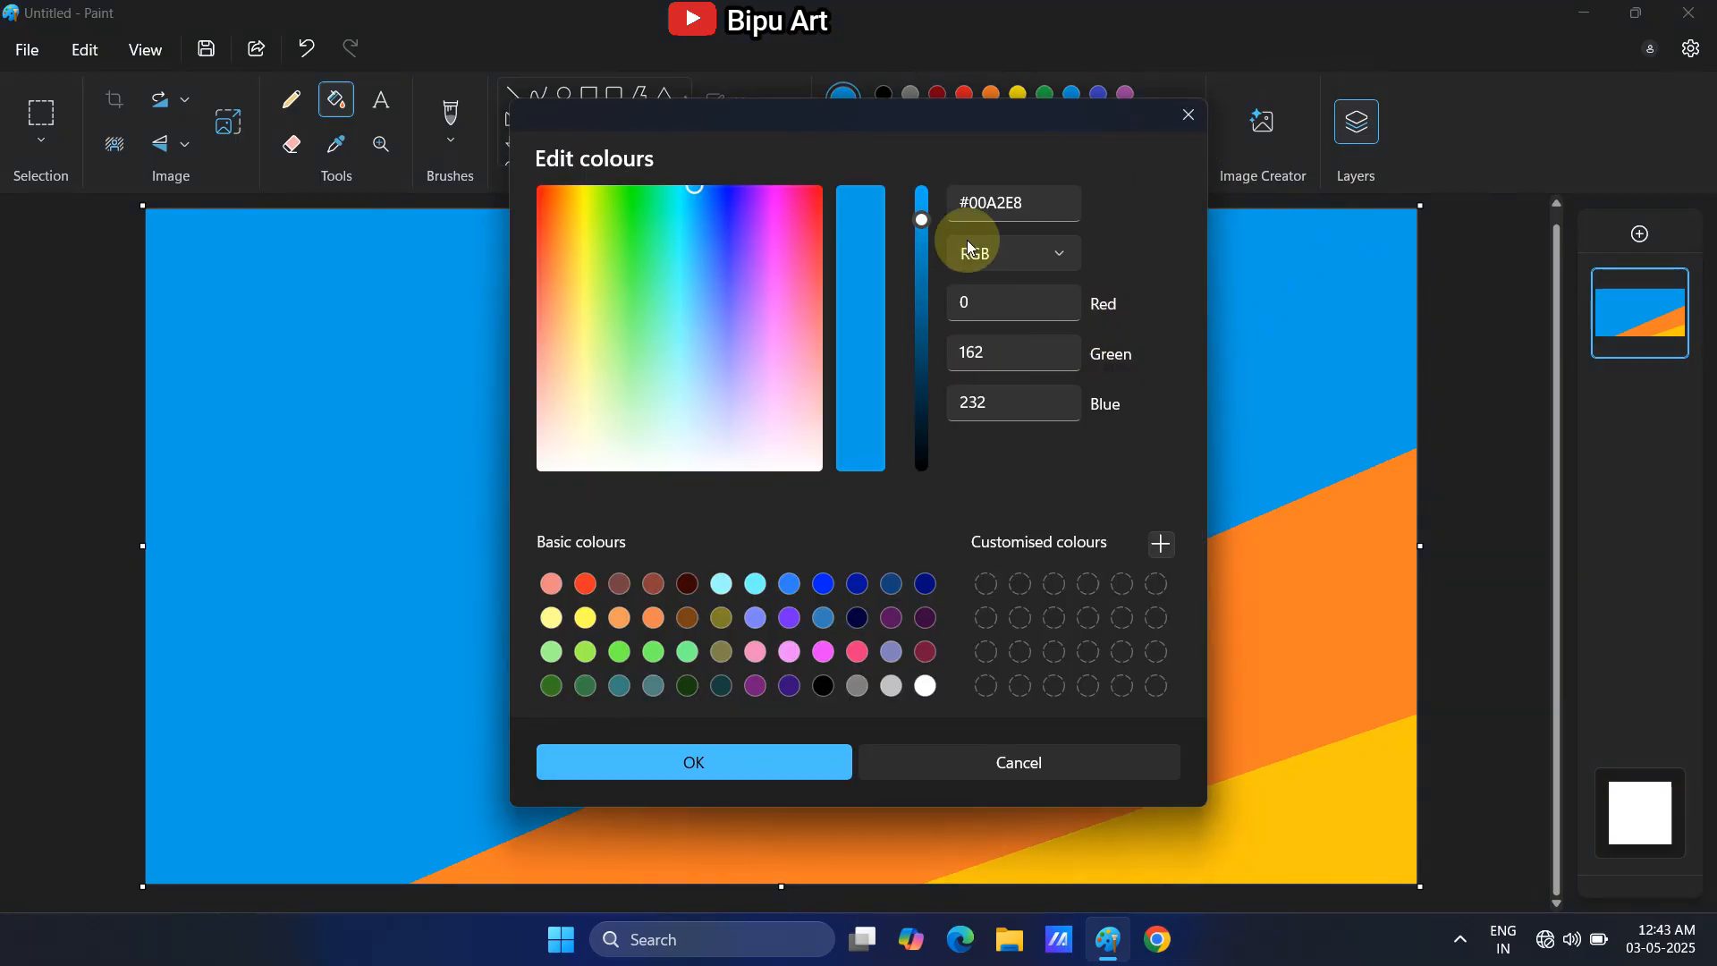
pyautogui.click(1072, 95)
pyautogui.click(1155, 136)
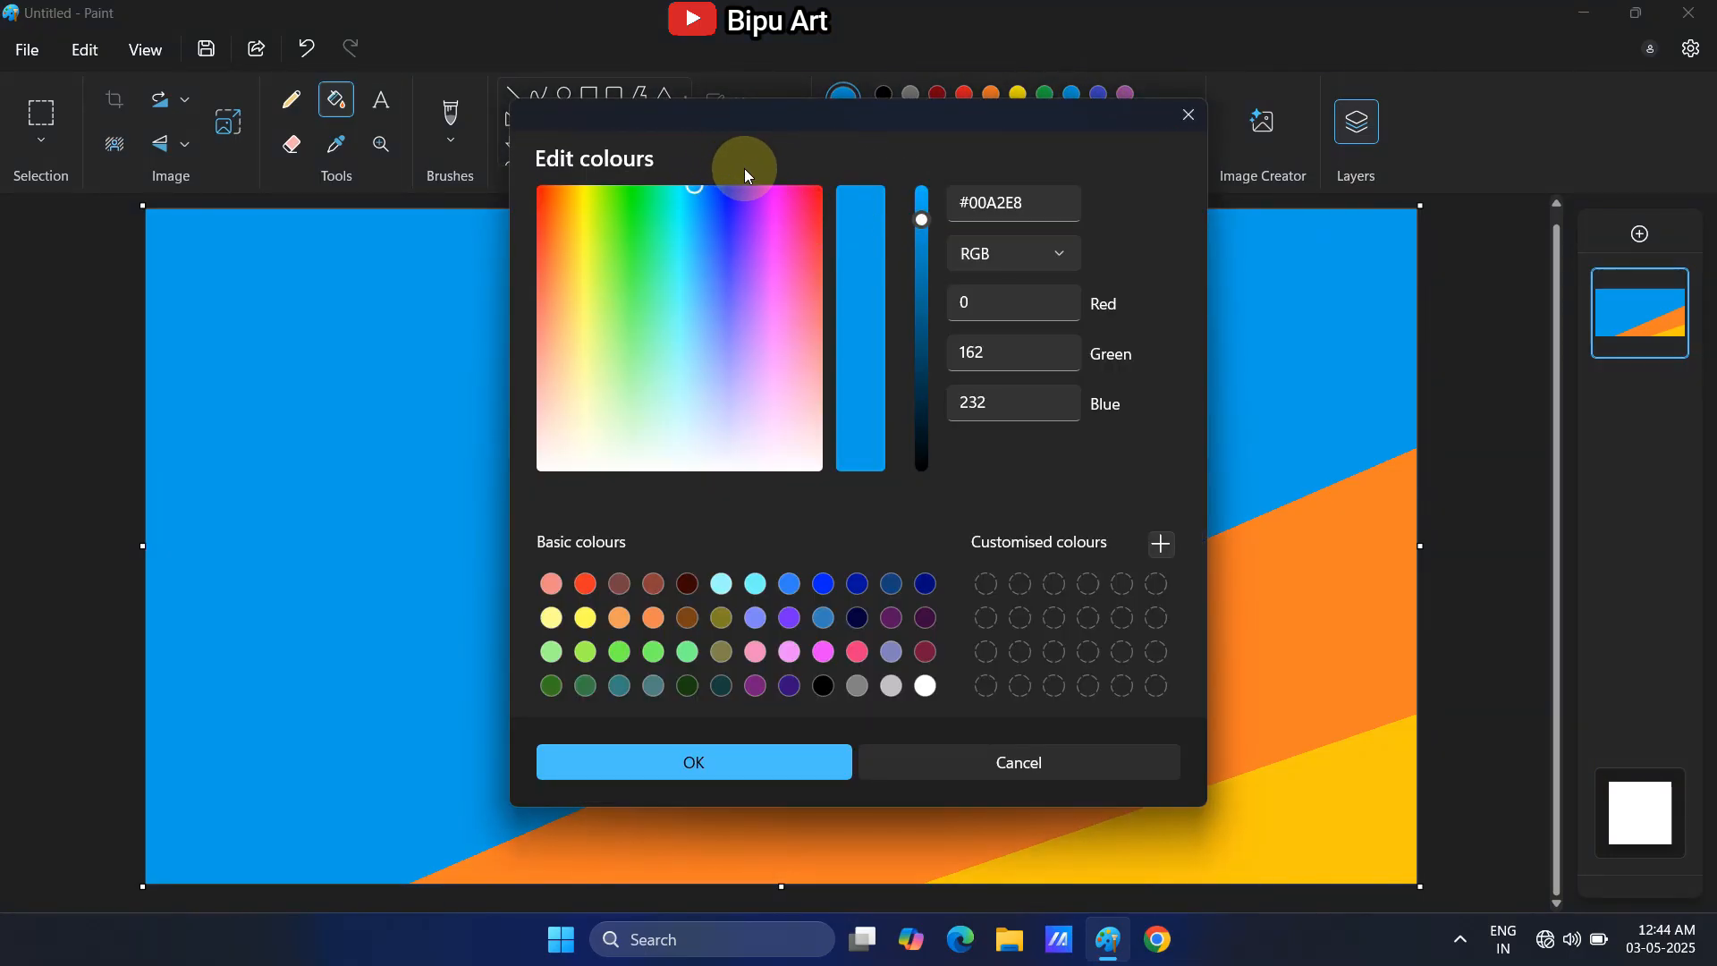
pyautogui.moveTo(745, 170); pyautogui.dragTo(707, 178)
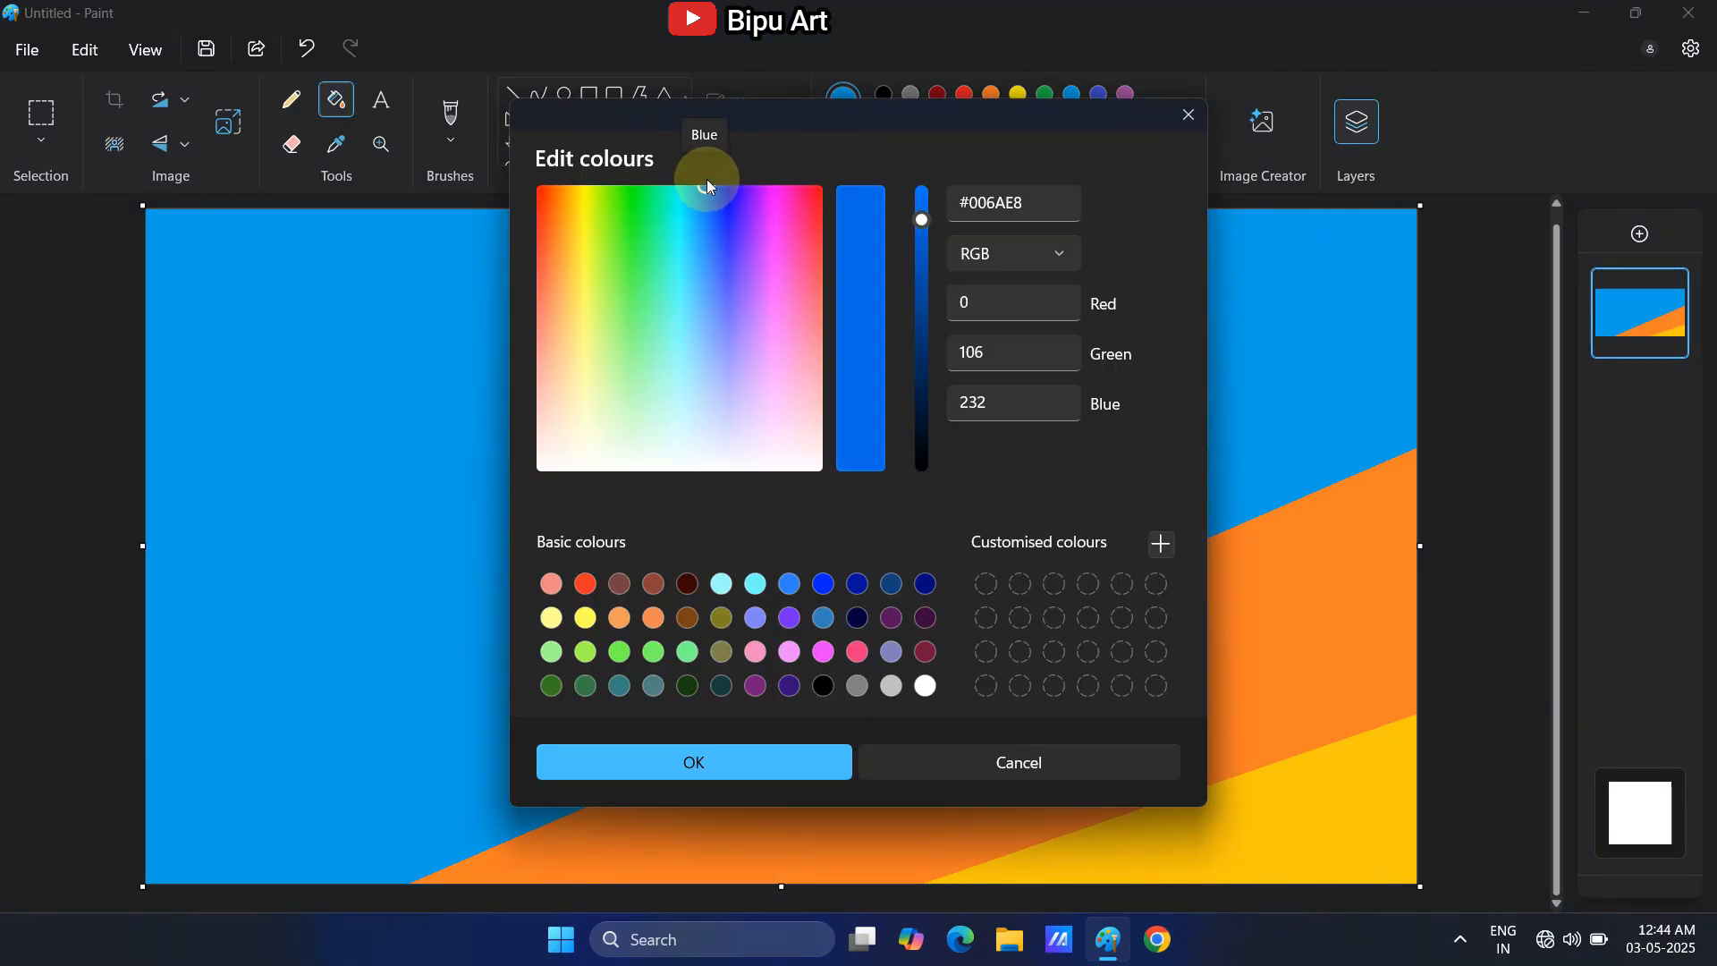
pyautogui.click(920, 278)
pyautogui.click(699, 765)
# Draw a diagonal line across the light blue area and fill the region above it with the darker blue
pyautogui.click(515, 95)
pyautogui.moveTo(756, 582)
pyautogui.mouseDown()
pyautogui.moveTo(379, 766)
pyautogui.moveTo(53, 878)
pyautogui.moveTo(1463, 293)
pyautogui.mouseUp()
pyautogui.click(337, 99)
pyautogui.click(1234, 222)
# Darken the blue to a deep navy, draw another diagonal line and fill the area above it with navy
pyautogui.click(1169, 123)
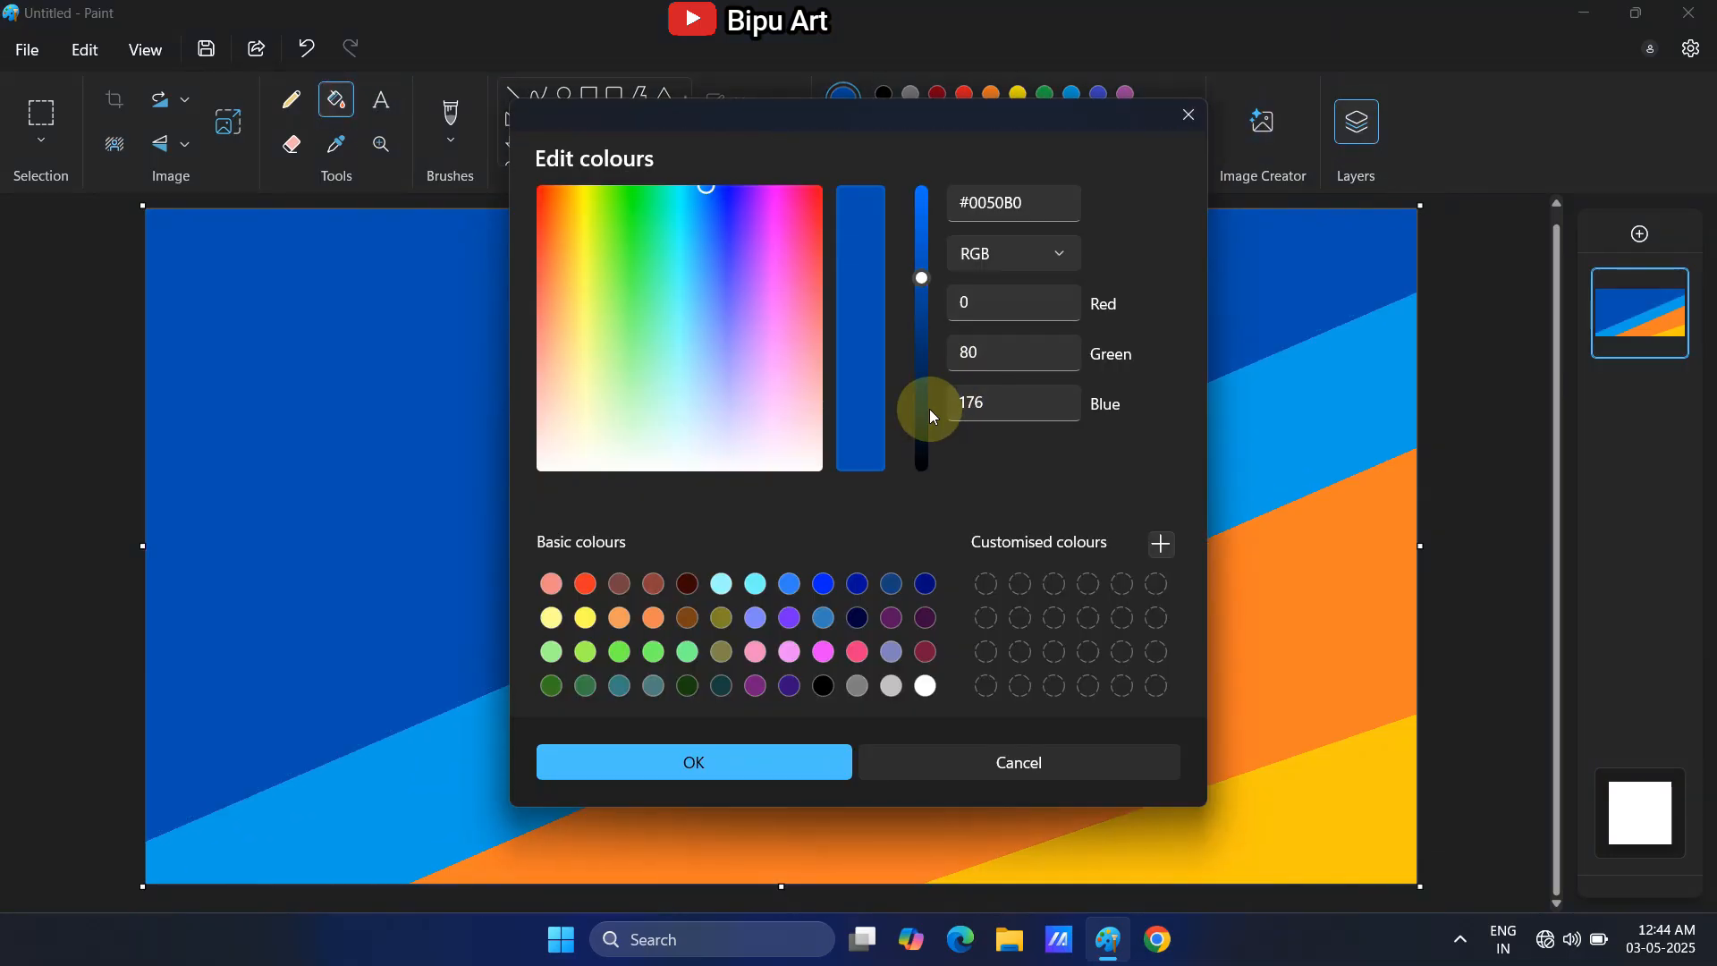
pyautogui.click(922, 417)
pyautogui.click(703, 766)
pyautogui.moveTo(741, 408)
pyautogui.mouseDown()
pyautogui.moveTo(100, 684)
pyautogui.moveTo(1257, 191)
pyautogui.mouseUp()
pyautogui.click(337, 99)
pyautogui.click(352, 297)
# Mix the near-black #00050A, draw a diagonal line across the navy area and fill the upper corner with it
pyautogui.click(1182, 125)
pyautogui.click(920, 448)
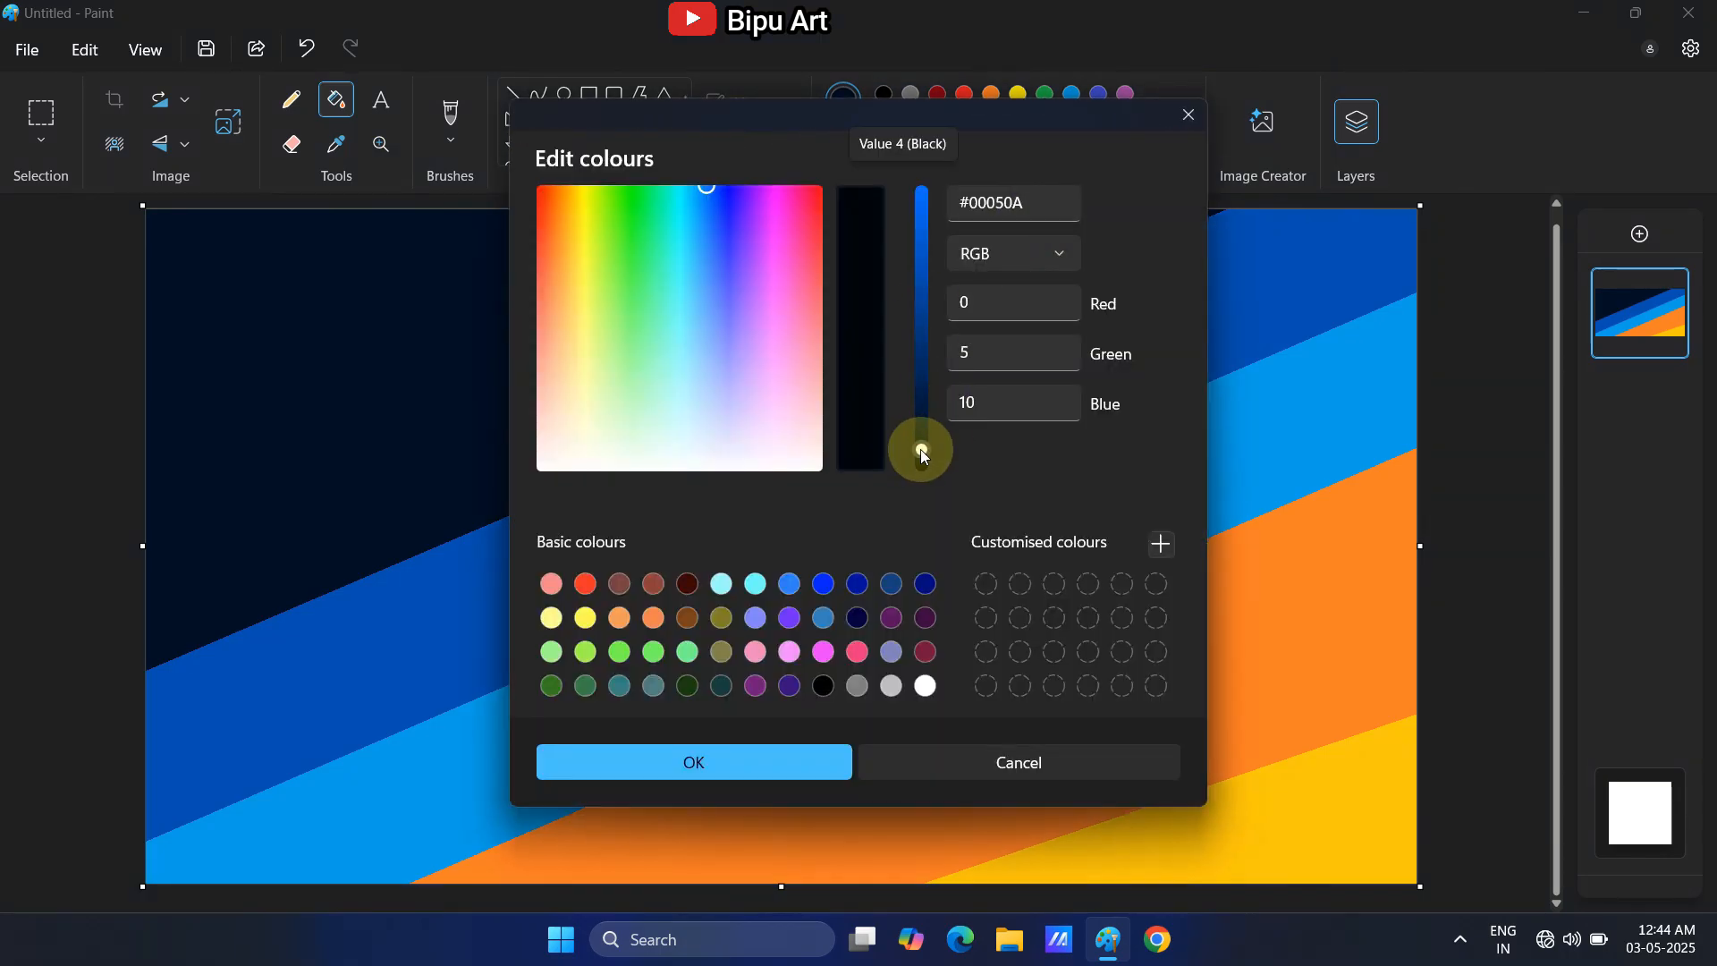
pyautogui.click(694, 762)
pyautogui.click(514, 93)
pyautogui.moveTo(613, 311); pyautogui.dragTo(90, 520)
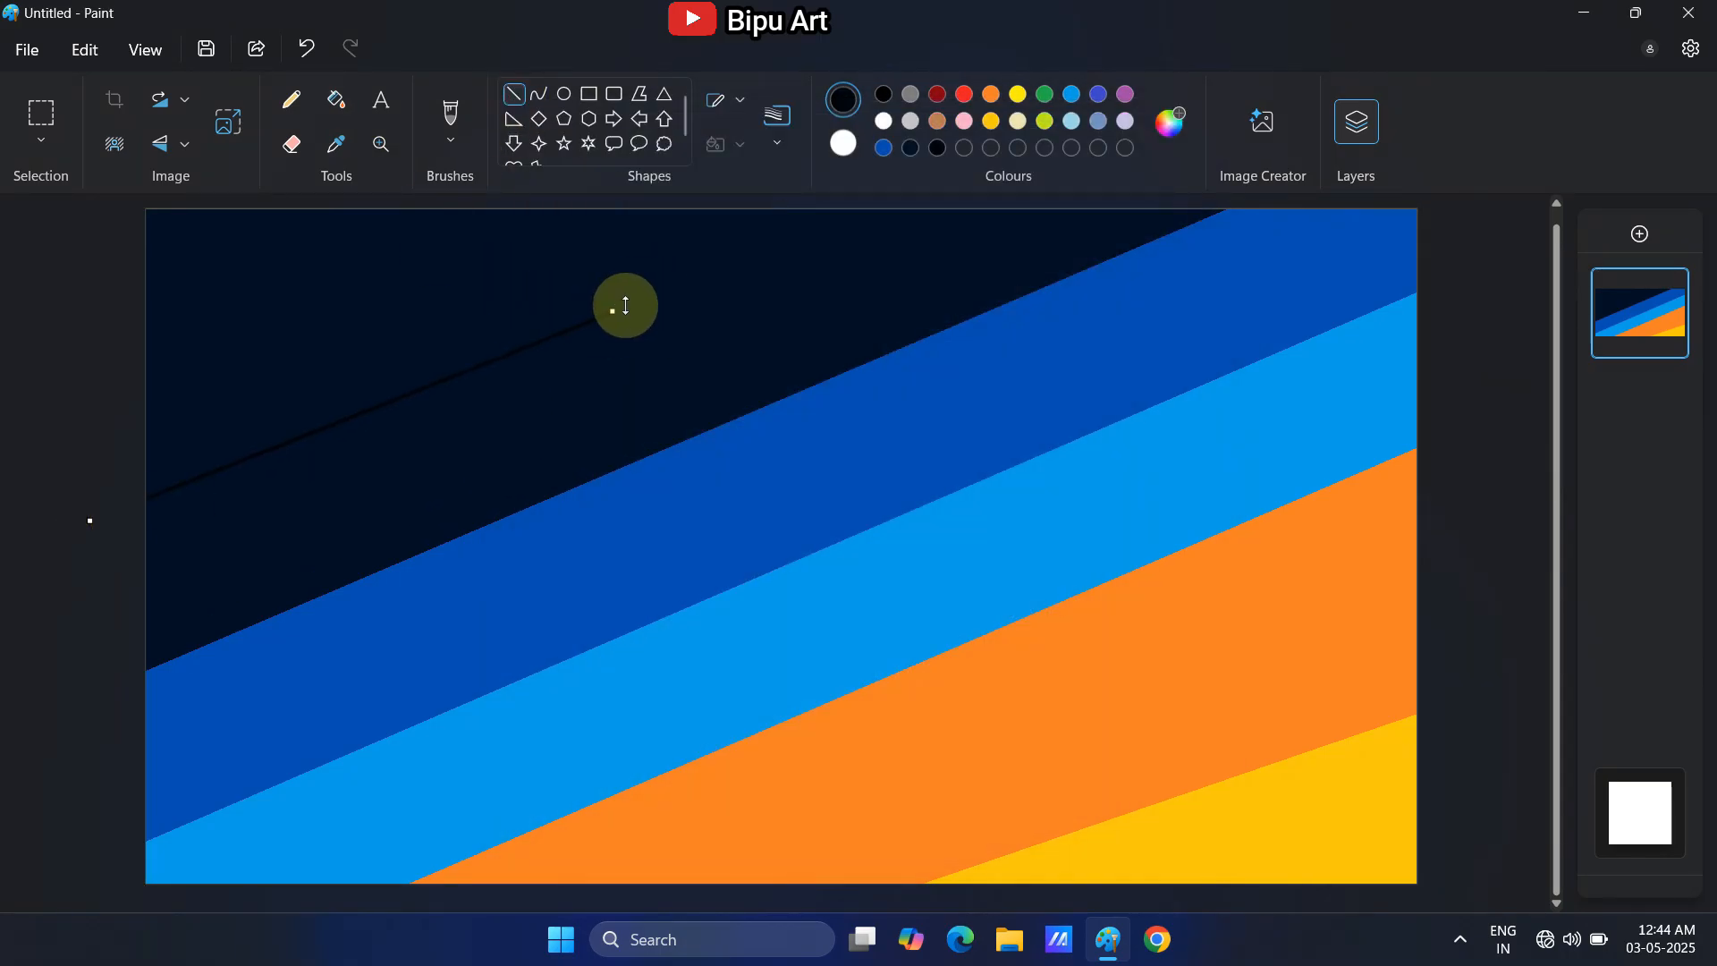
pyautogui.click(345, 105)
pyautogui.click(319, 268)
# Blend the stripes into a vertical gradient by squeezing the image width with the aspect ratio unlocked, restoring it to 1421 × 754 pixels
pyautogui.click(236, 118)
pyautogui.click(883, 350)
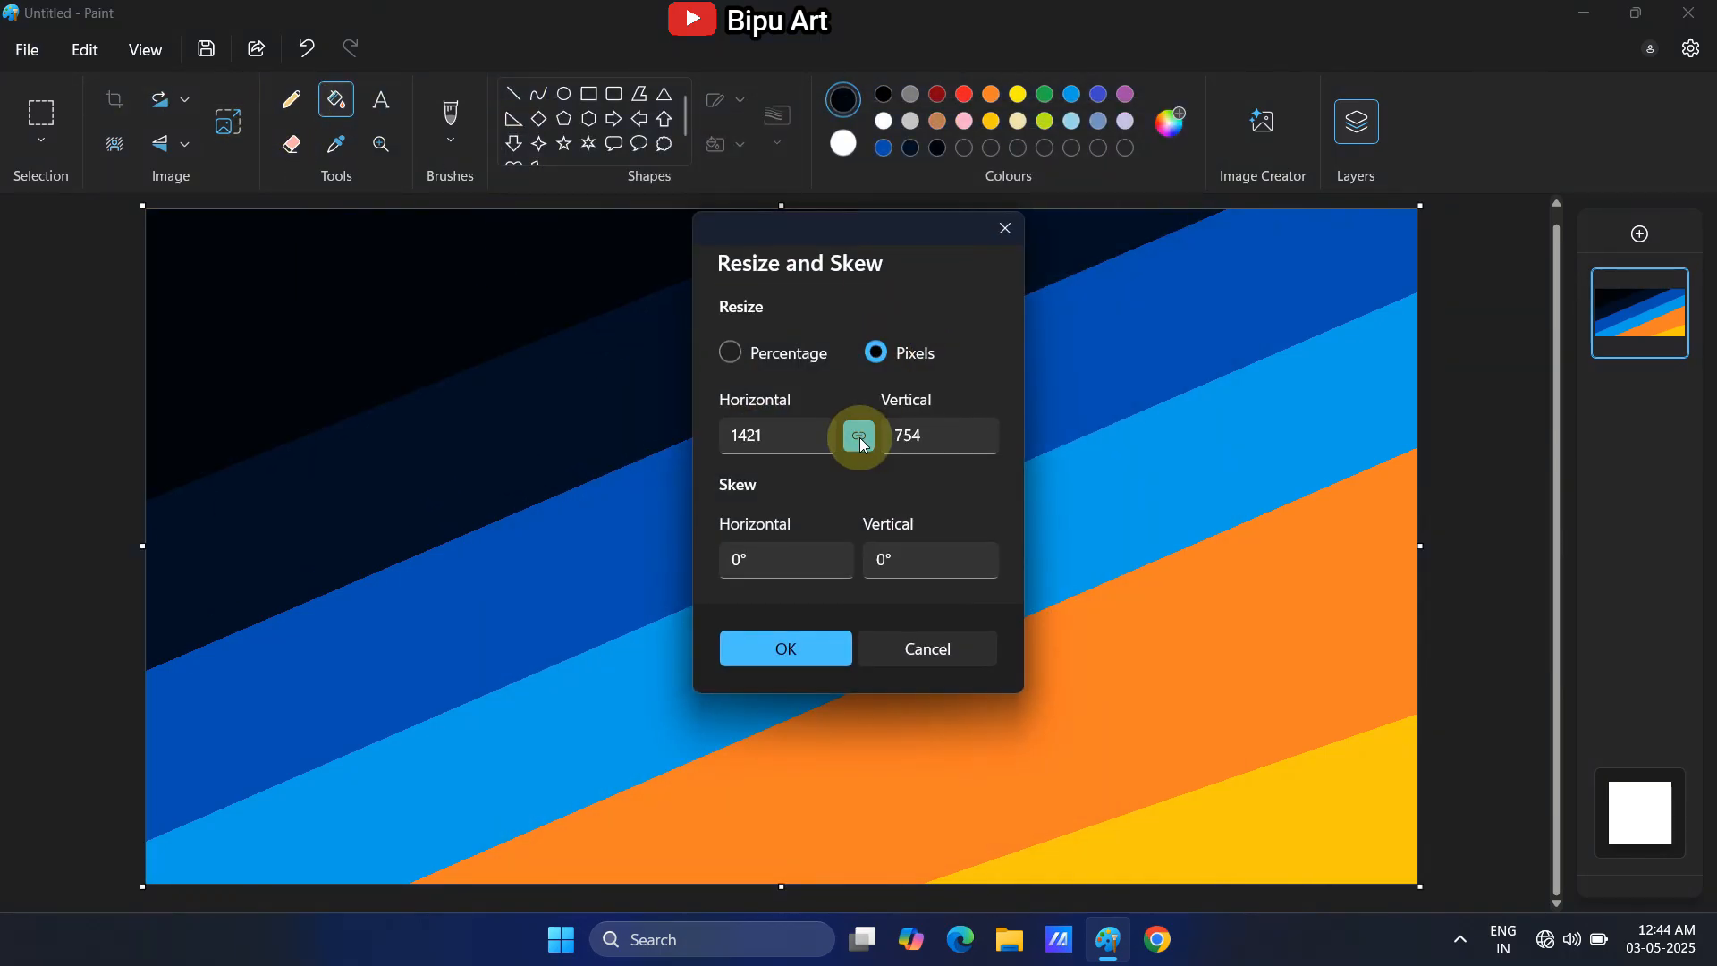
pyautogui.click(860, 438)
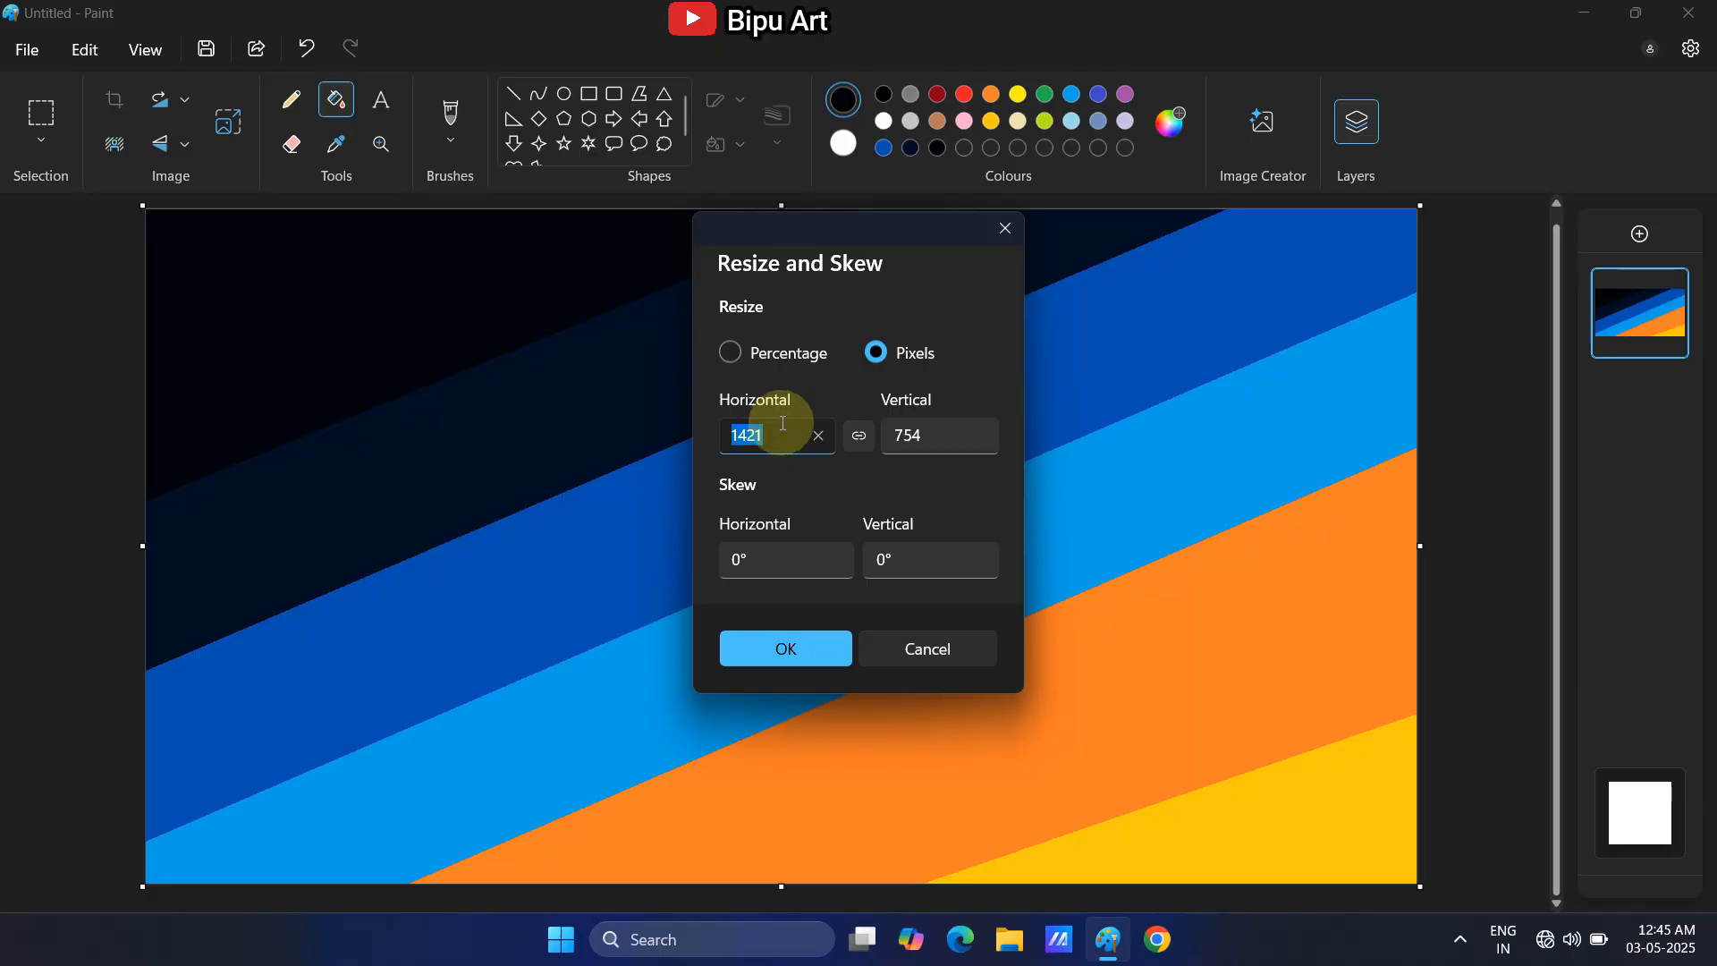
pyautogui.click(791, 645)
pyautogui.click(222, 117)
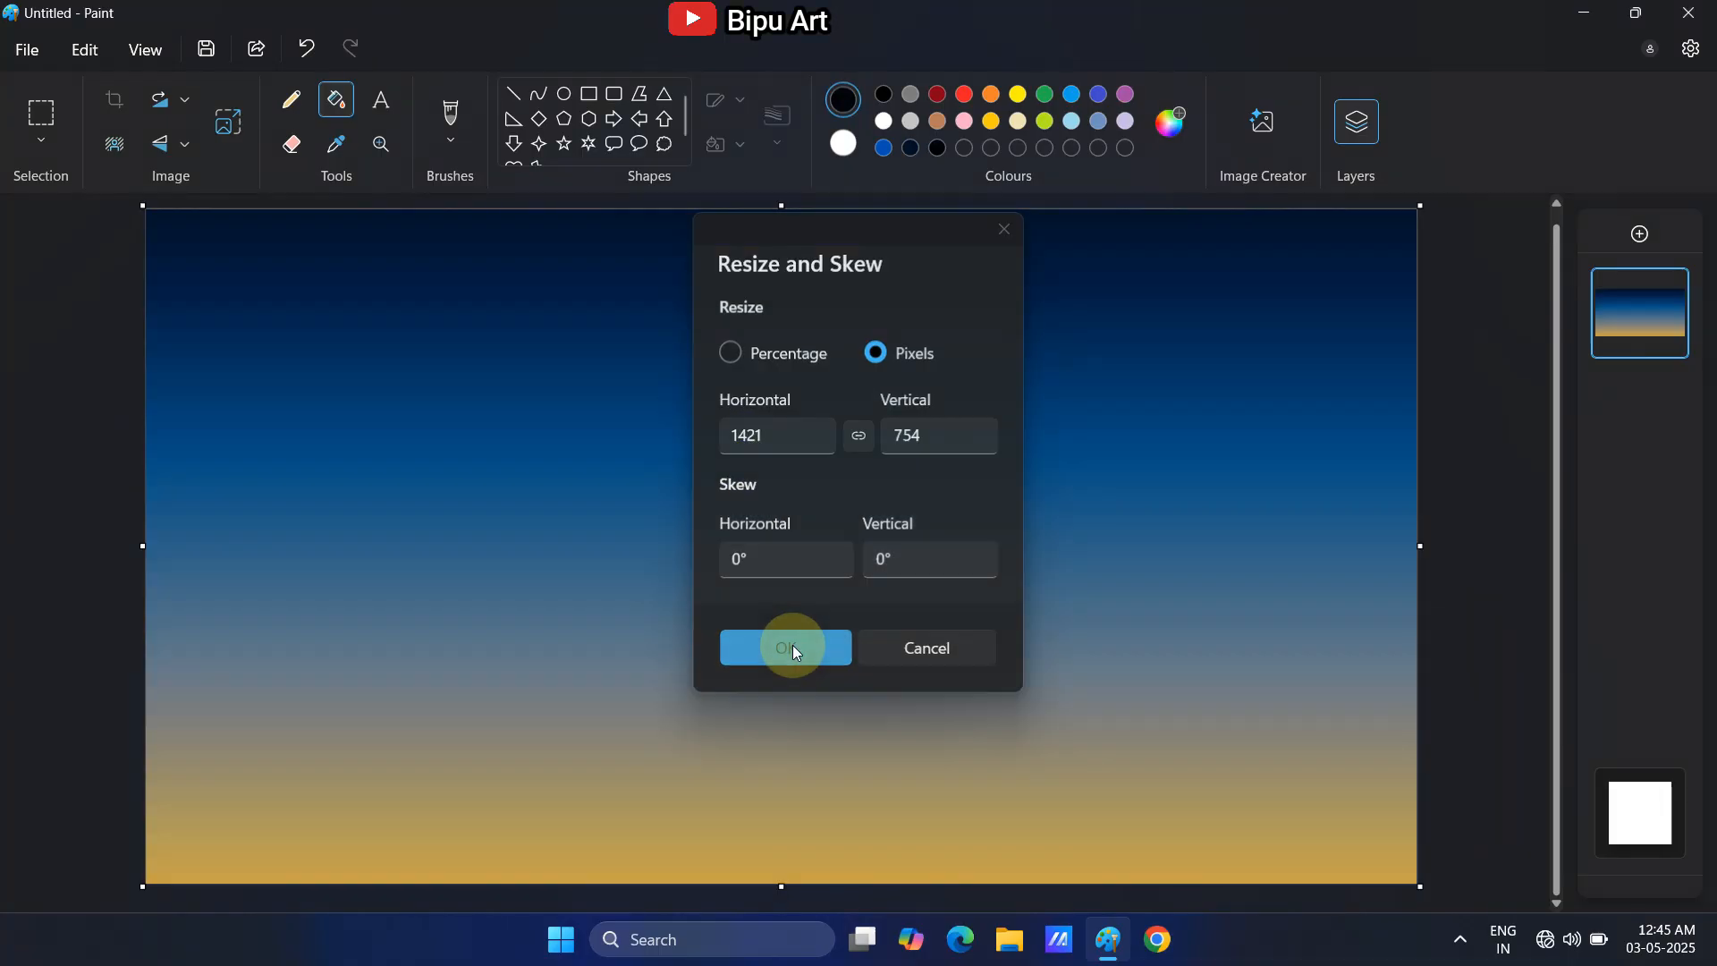
pyautogui.click(790, 648)
# Select the whole gradient and shrink its height, leaving a narrow white strip along the canvas bottom
pyautogui.hotkey('ctrl', 'a')
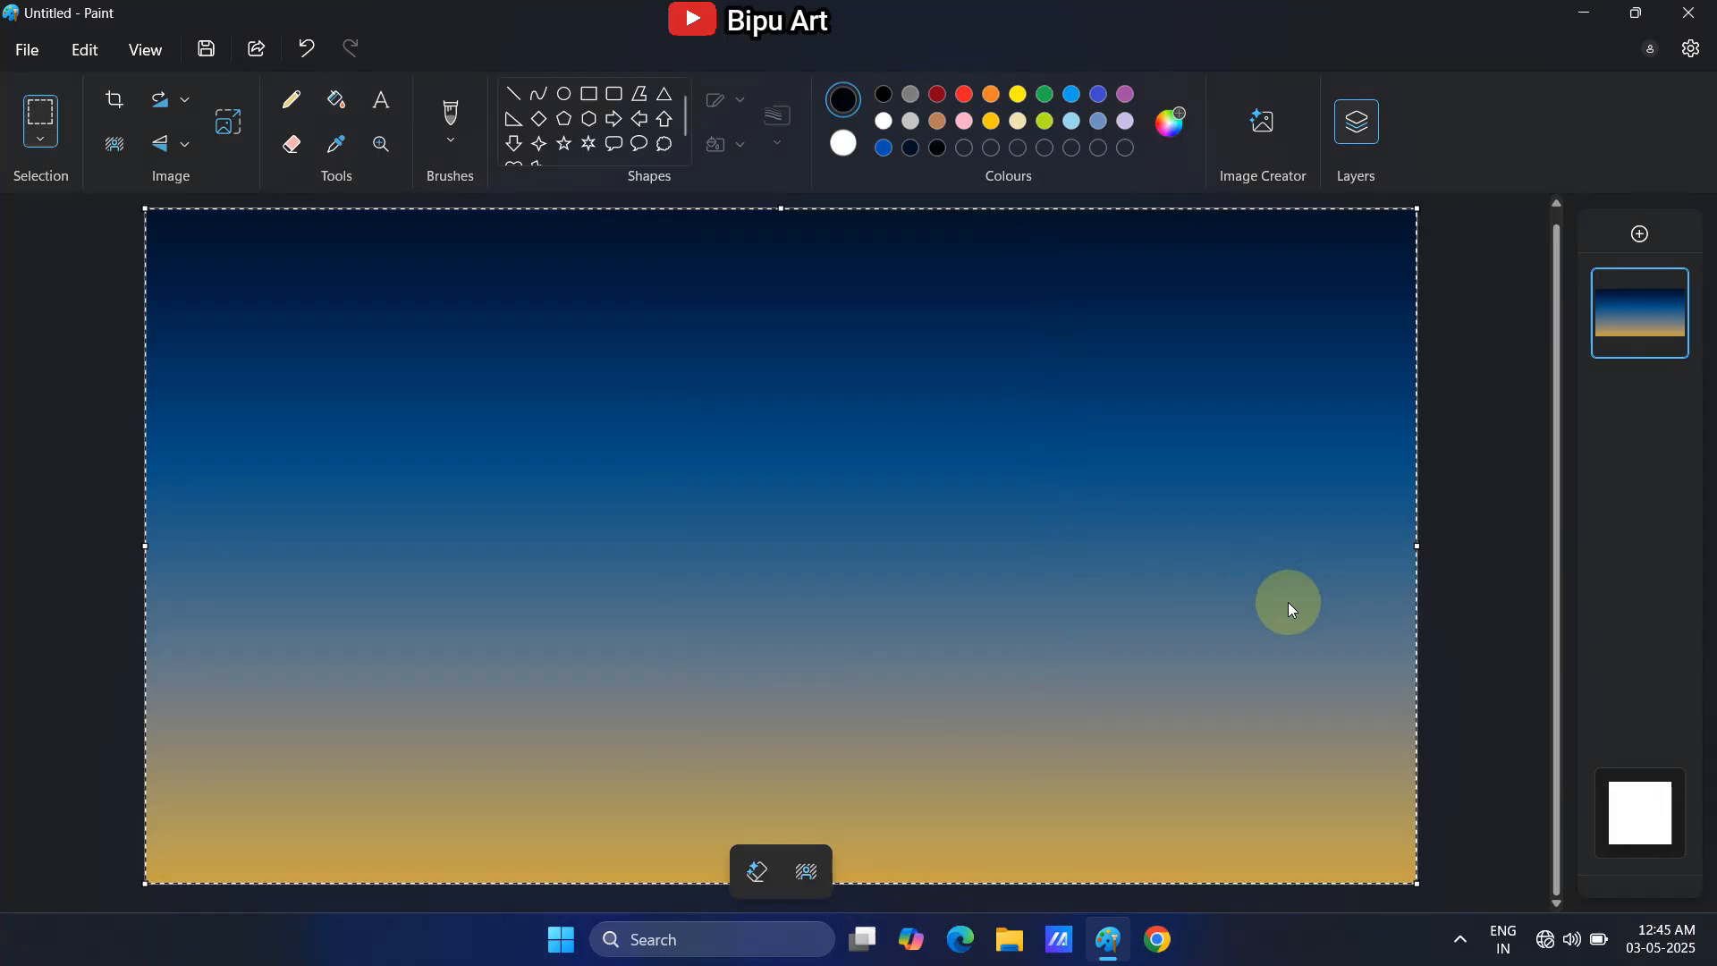
pyautogui.moveTo(1421, 886); pyautogui.dragTo(1418, 793)
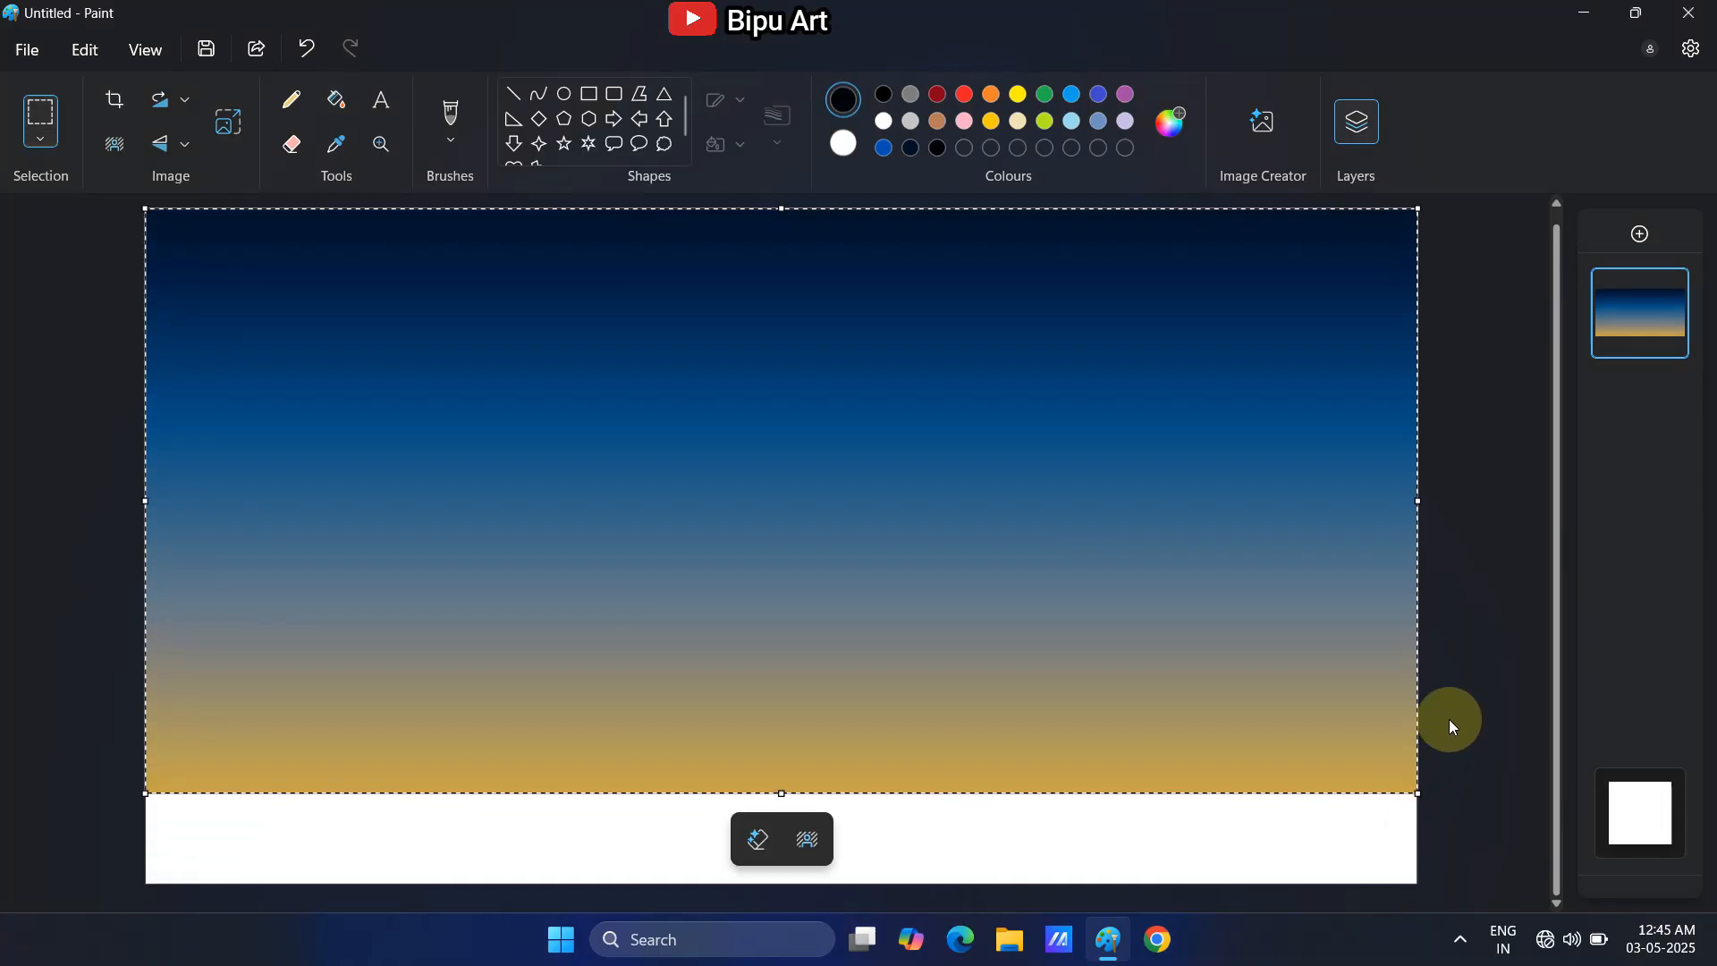
pyautogui.click(1426, 808)
# Add a new layer and draw a filled near-black rectangle over the white strip as the ground
pyautogui.click(1639, 231)
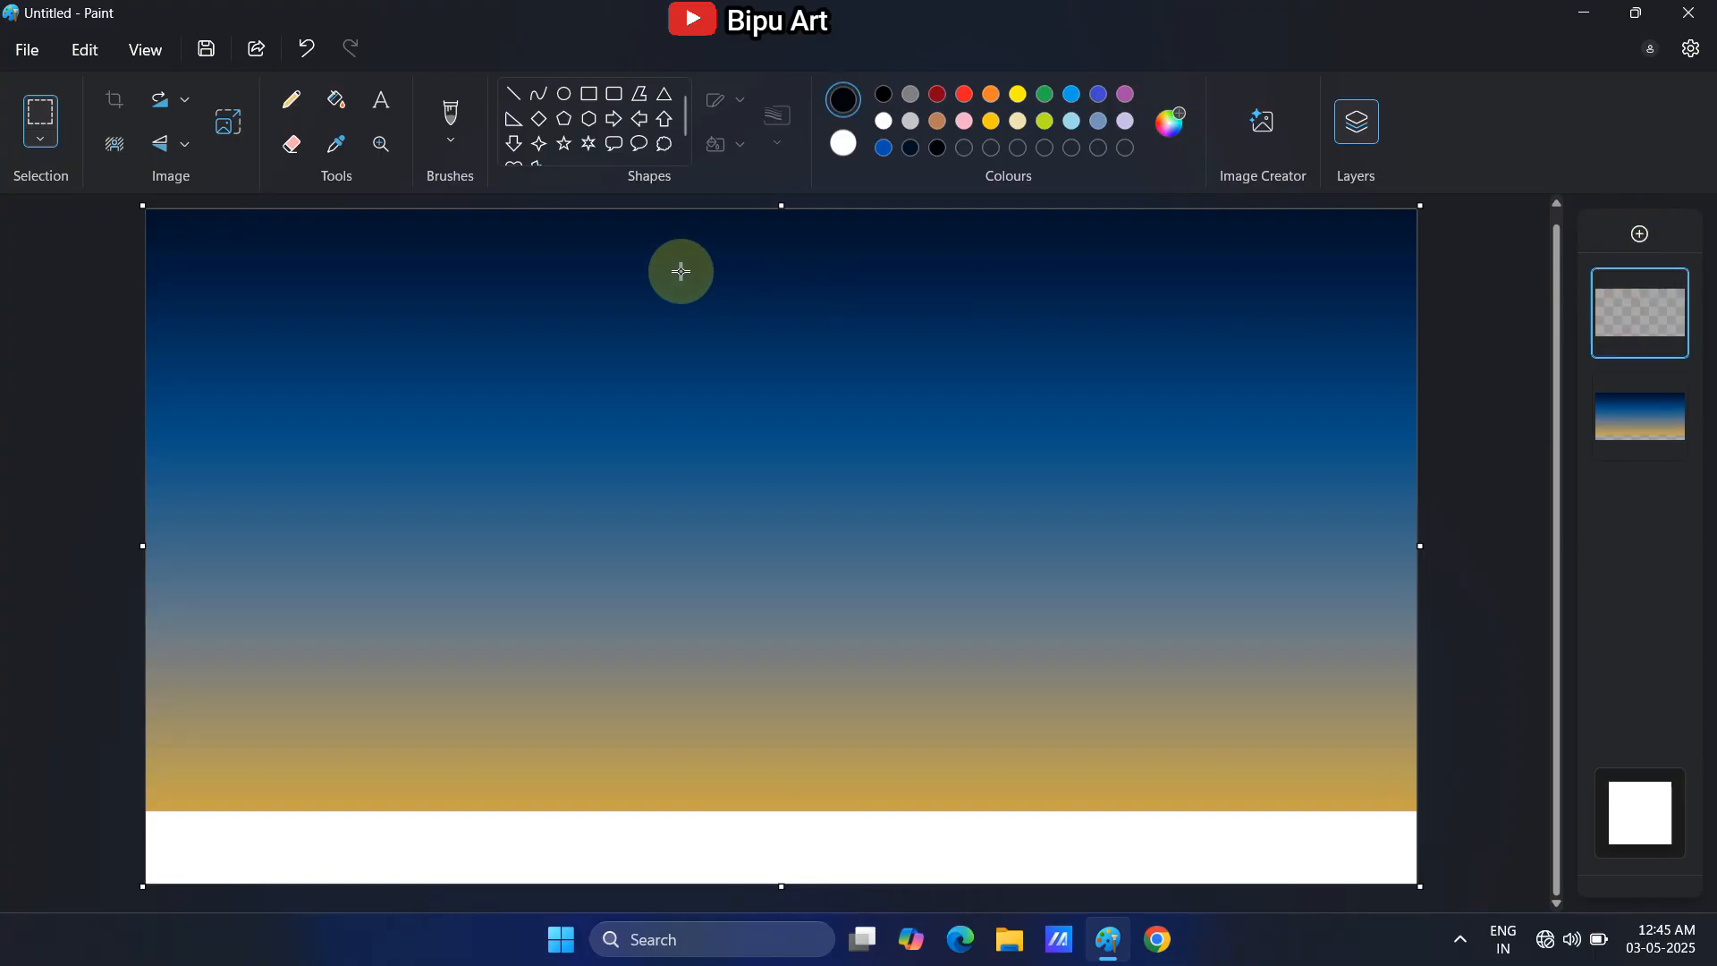
pyautogui.click(589, 94)
pyautogui.click(740, 145)
pyautogui.click(680, 245)
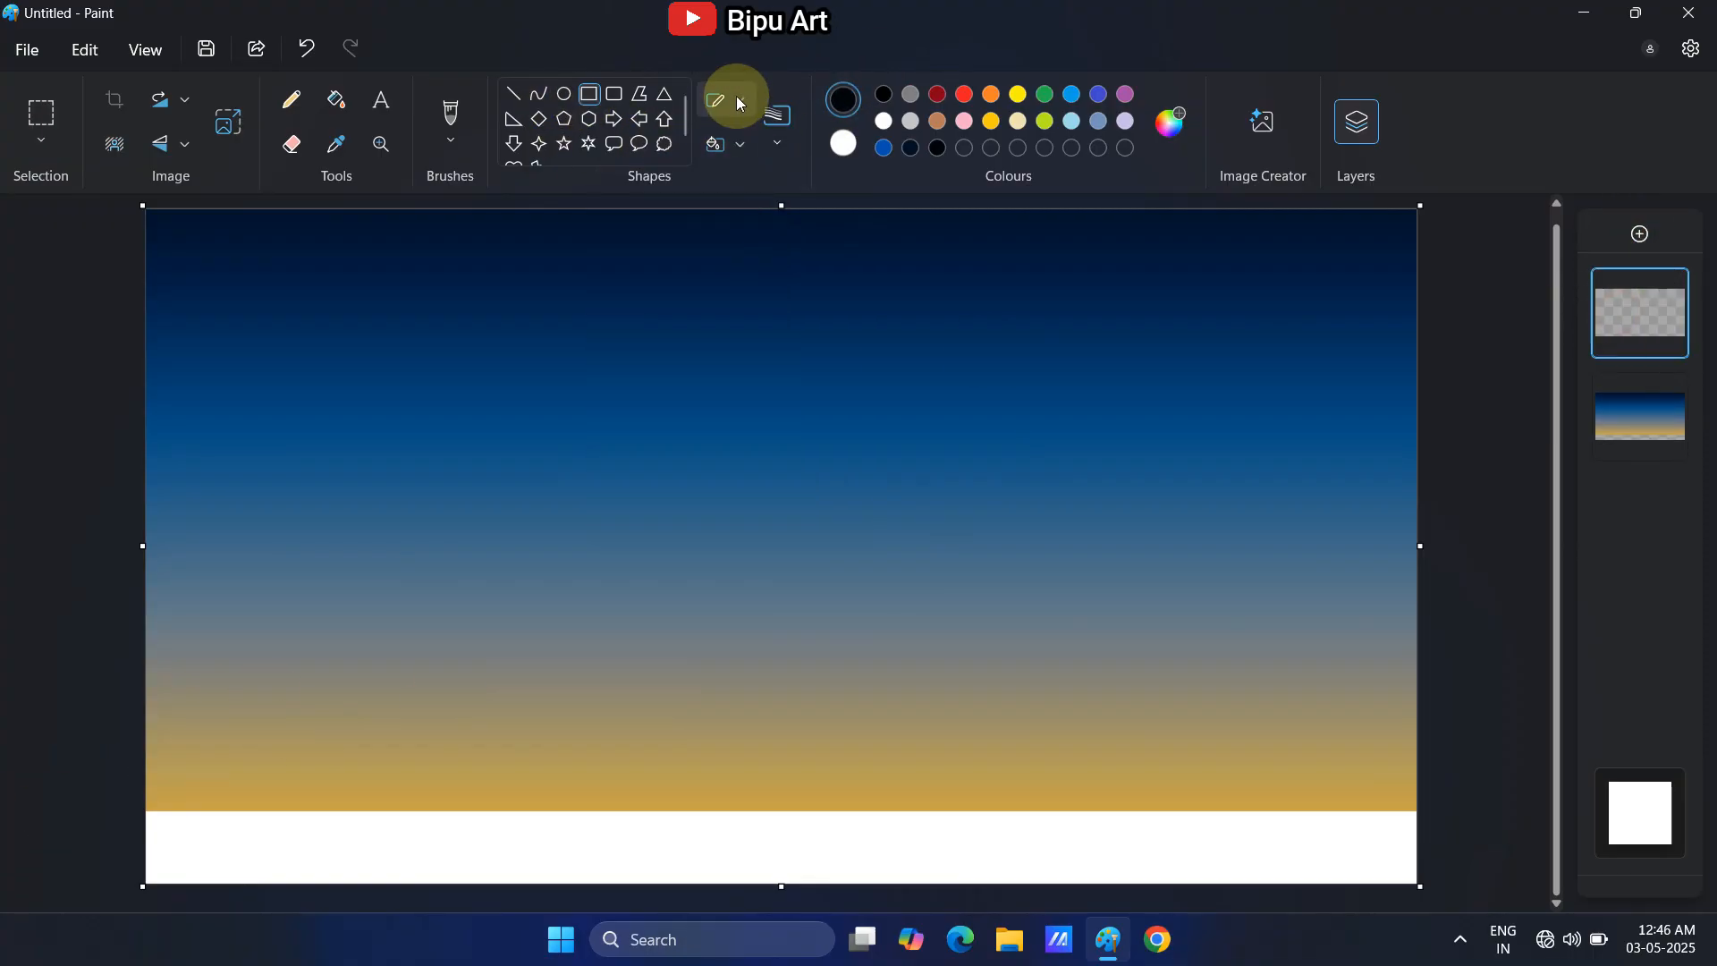
pyautogui.click(739, 101)
pyautogui.click(680, 200)
pyautogui.moveTo(148, 802); pyautogui.dragTo(1435, 905)
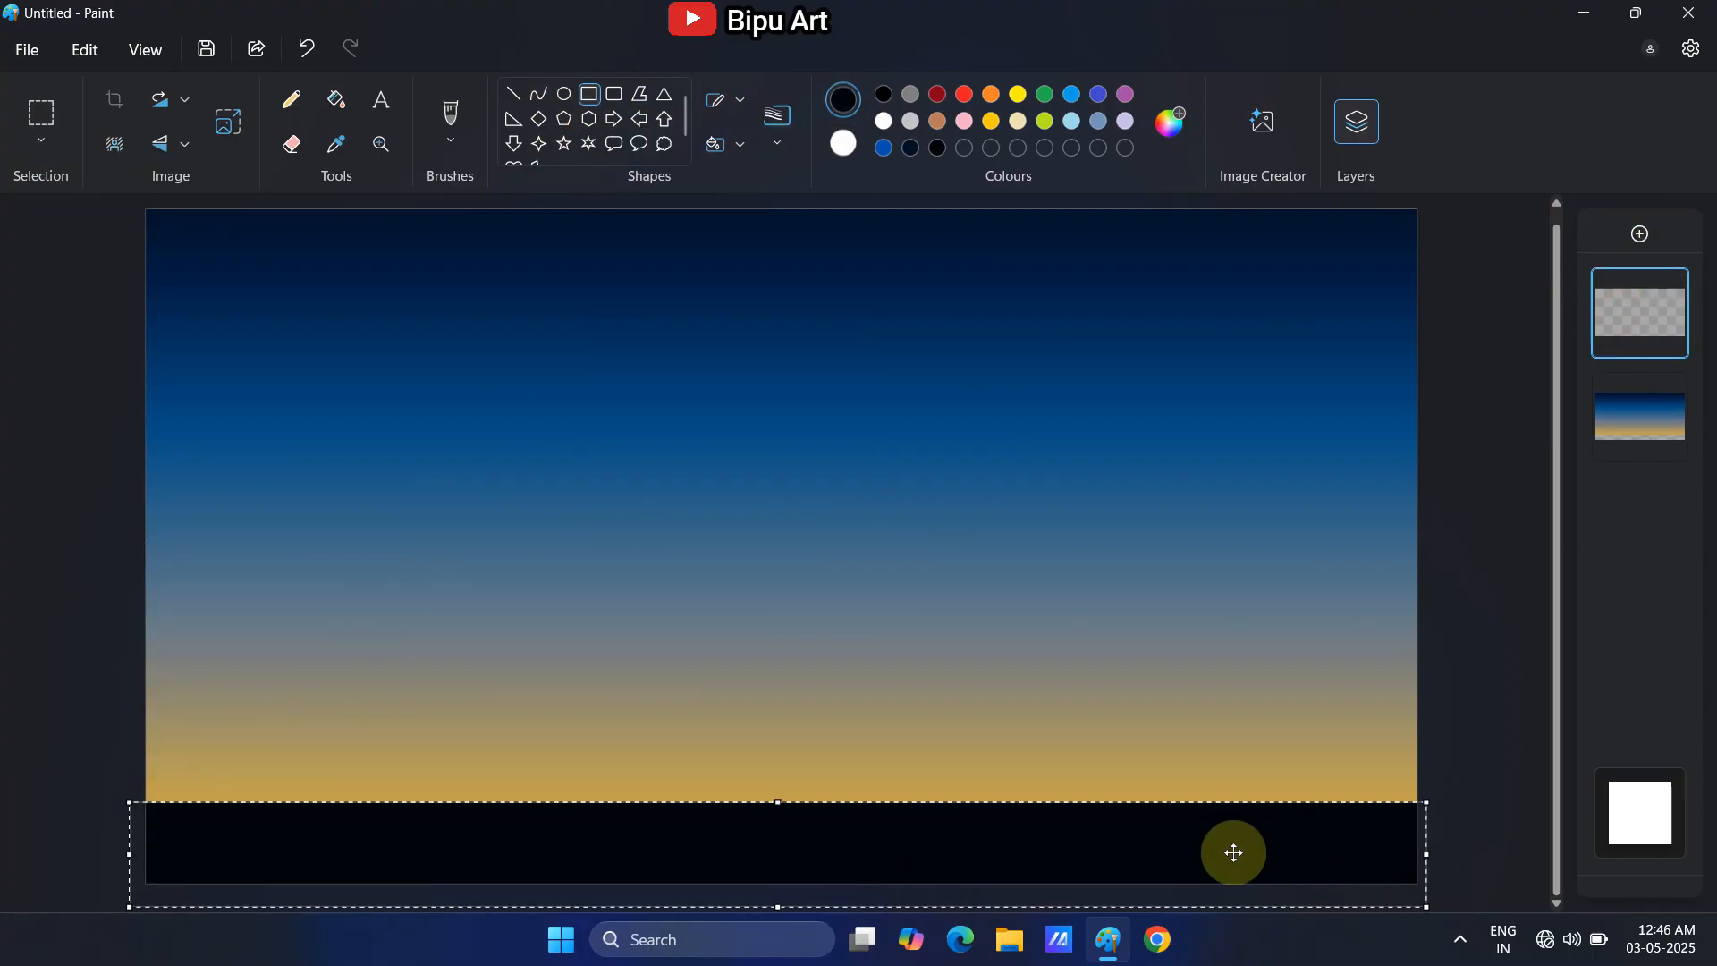
pyautogui.click(1230, 768)
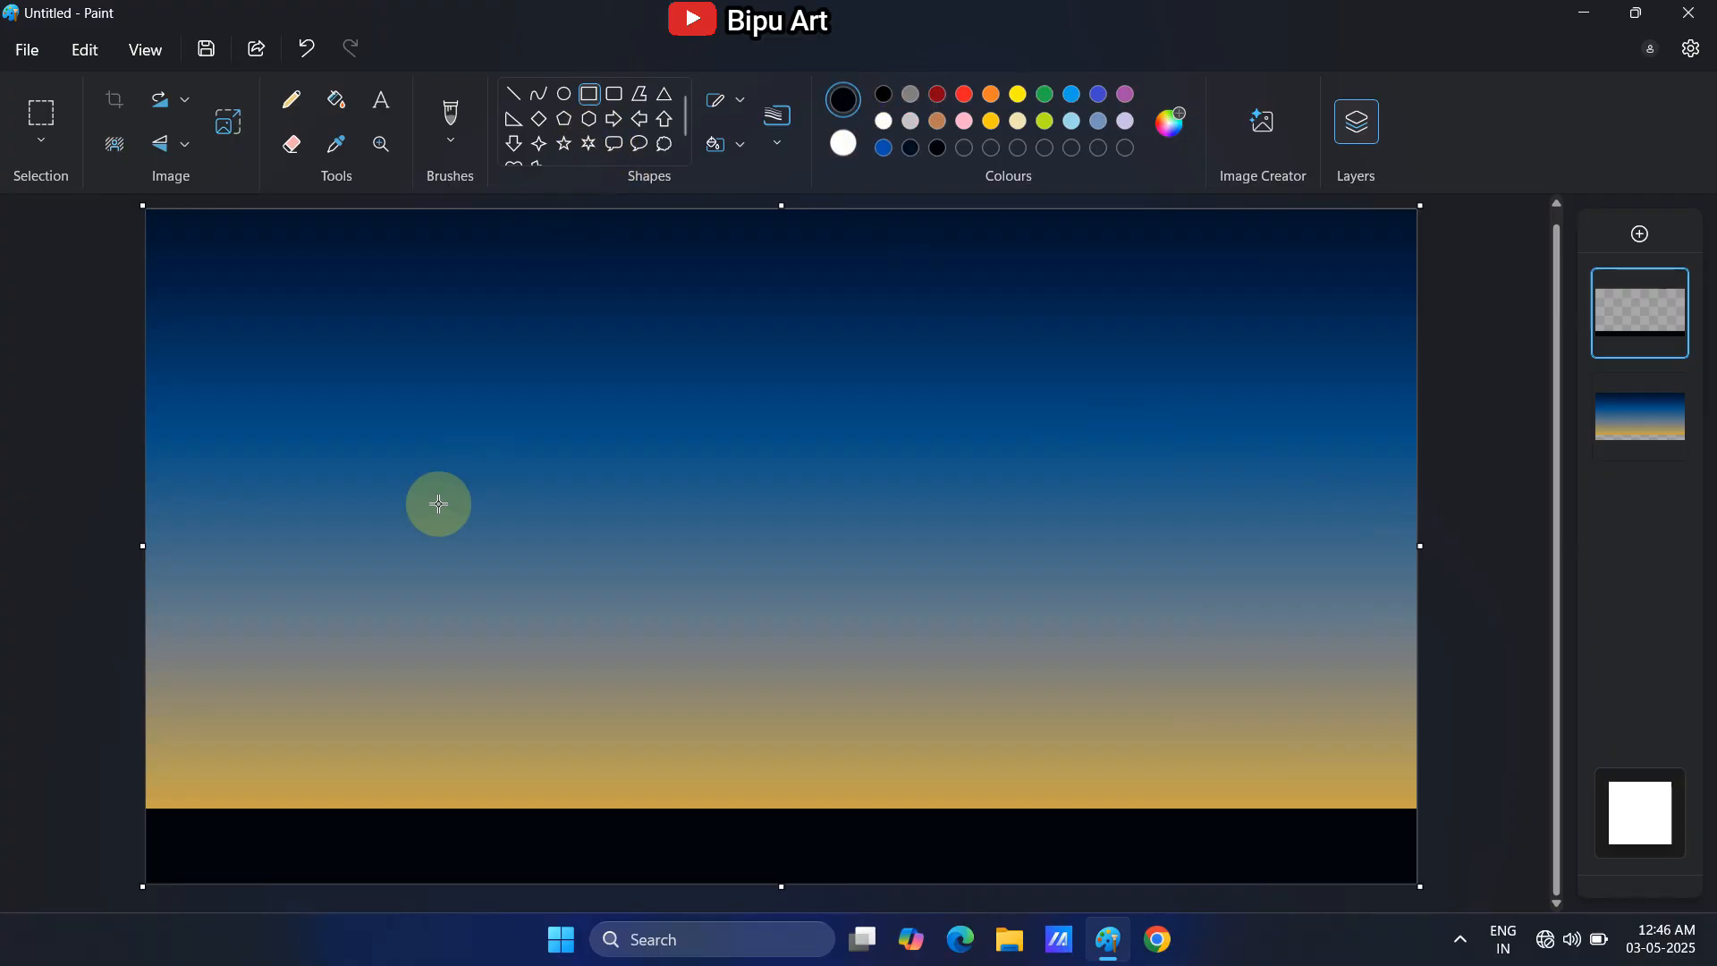
# Set the fill colour to black and draw three filled rectangles as the tall building silhouettes at the left of the skyline
pyautogui.click(884, 95)
pyautogui.moveTo(200, 646); pyautogui.dragTo(236, 830)
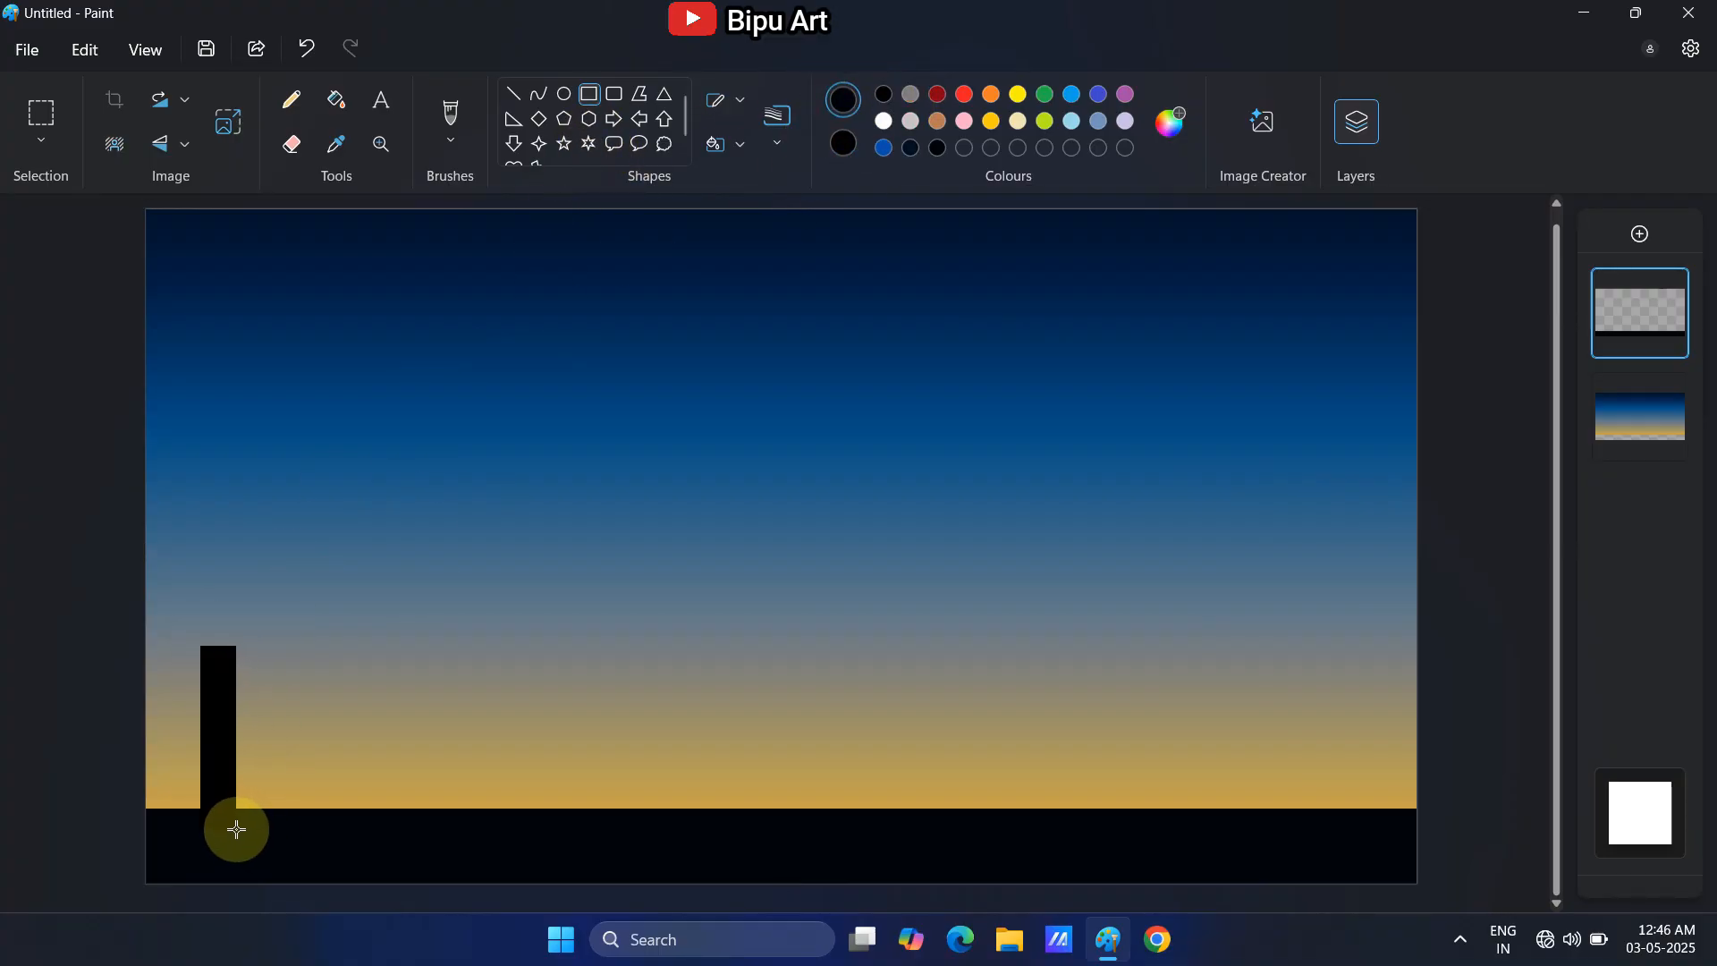
pyautogui.moveTo(169, 706); pyautogui.dragTo(210, 823)
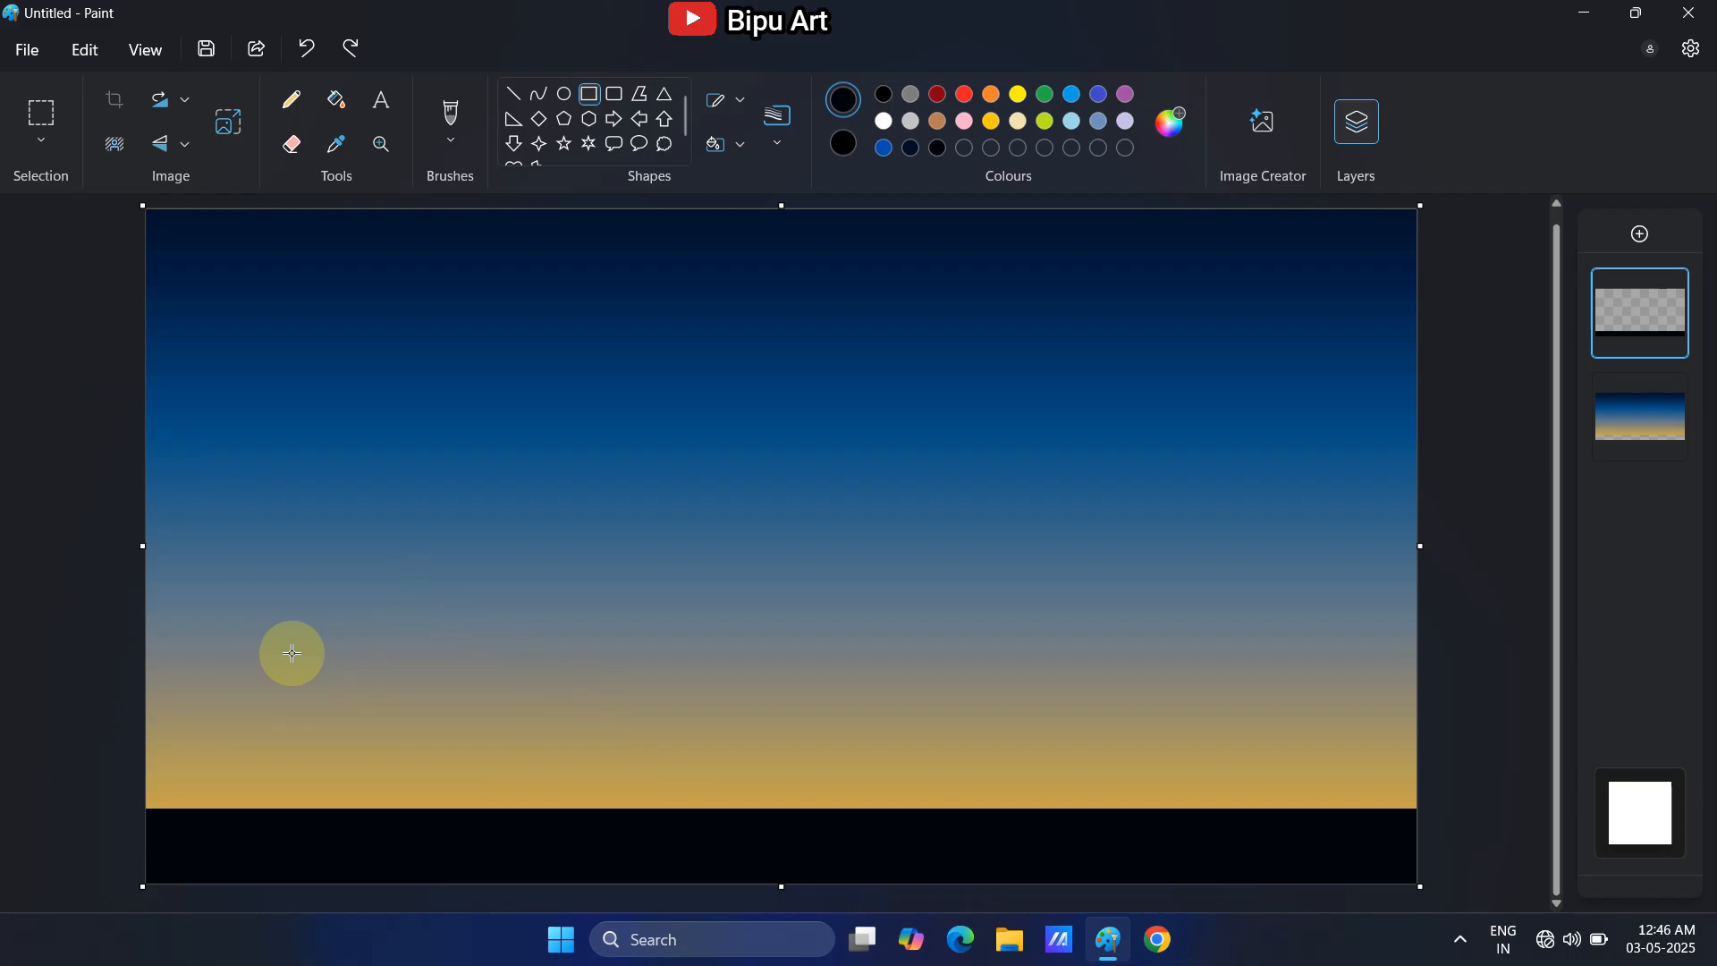
pyautogui.moveTo(371, 534); pyautogui.dragTo(486, 844)
pyautogui.moveTo(253, 414)
pyautogui.mouseDown()
pyautogui.moveTo(345, 815)
pyautogui.moveTo(364, 817)
pyautogui.mouseUp()
pyautogui.moveTo(191, 670); pyautogui.dragTo(261, 821)
# Draw a stepped cluster of shorter black buildings beside the left towers, plus two separate blocks toward the middle
pyautogui.moveTo(500, 753); pyautogui.dragTo(707, 827)
pyautogui.moveTo(636, 719); pyautogui.dragTo(685, 796)
pyautogui.moveTo(557, 678); pyautogui.dragTo(625, 799)
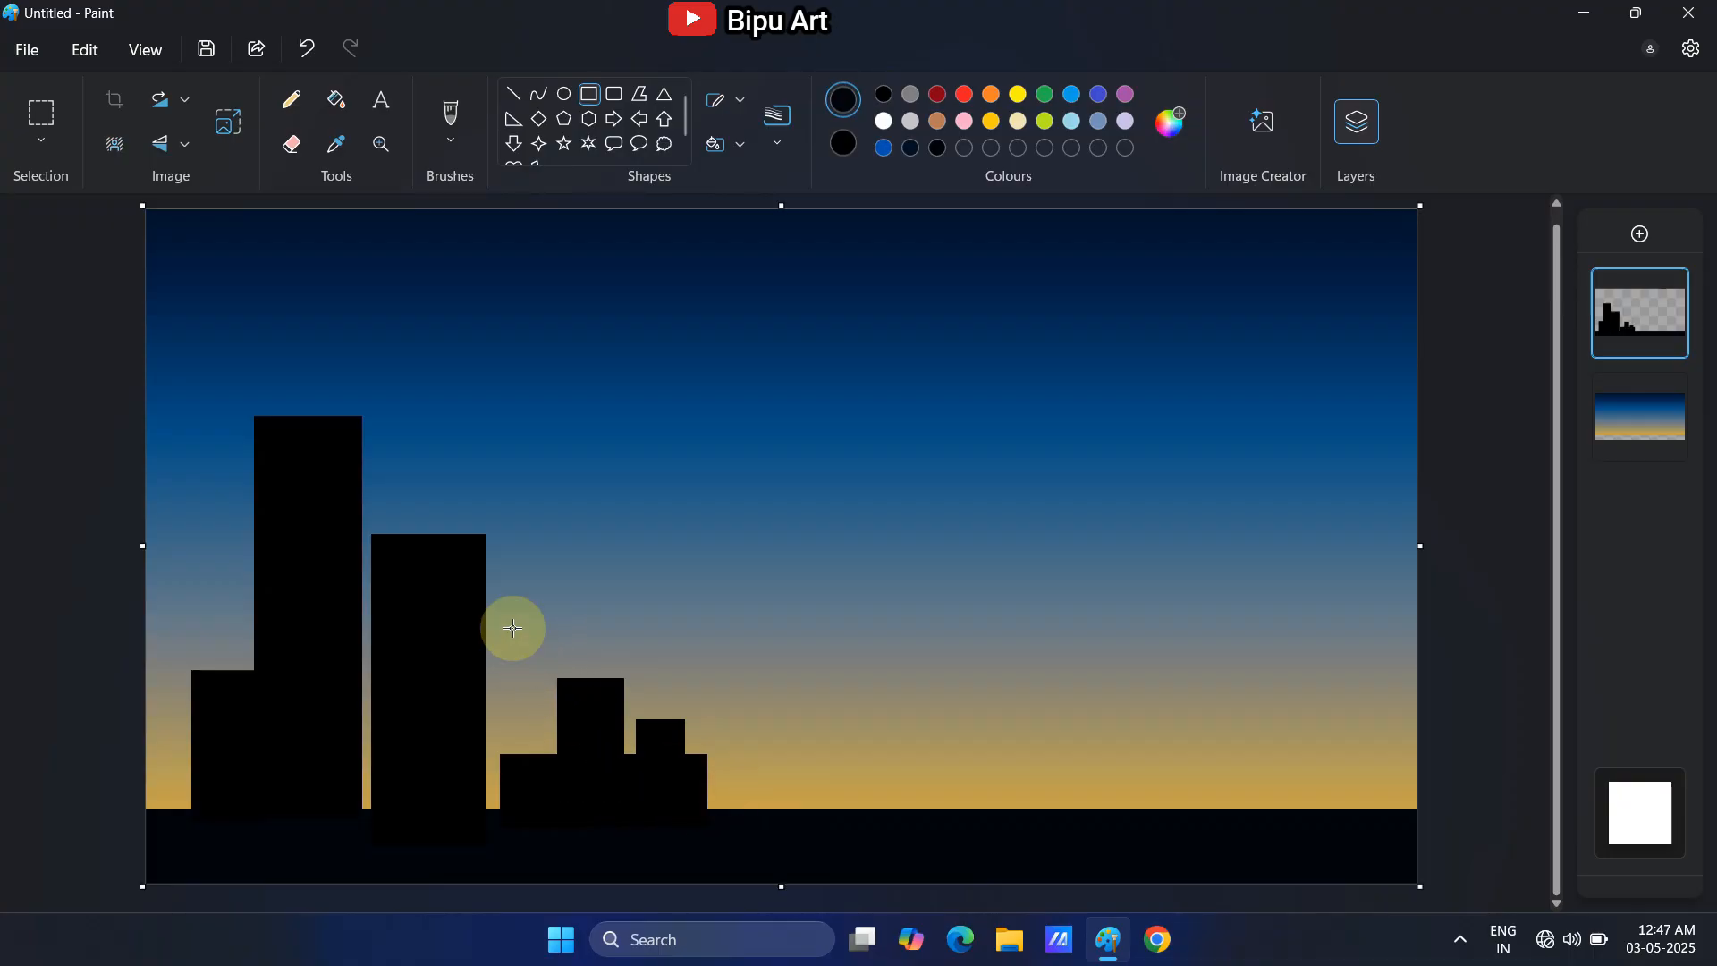
pyautogui.moveTo(505, 597); pyautogui.dragTo(579, 789)
pyautogui.moveTo(721, 632); pyautogui.dragTo(797, 816)
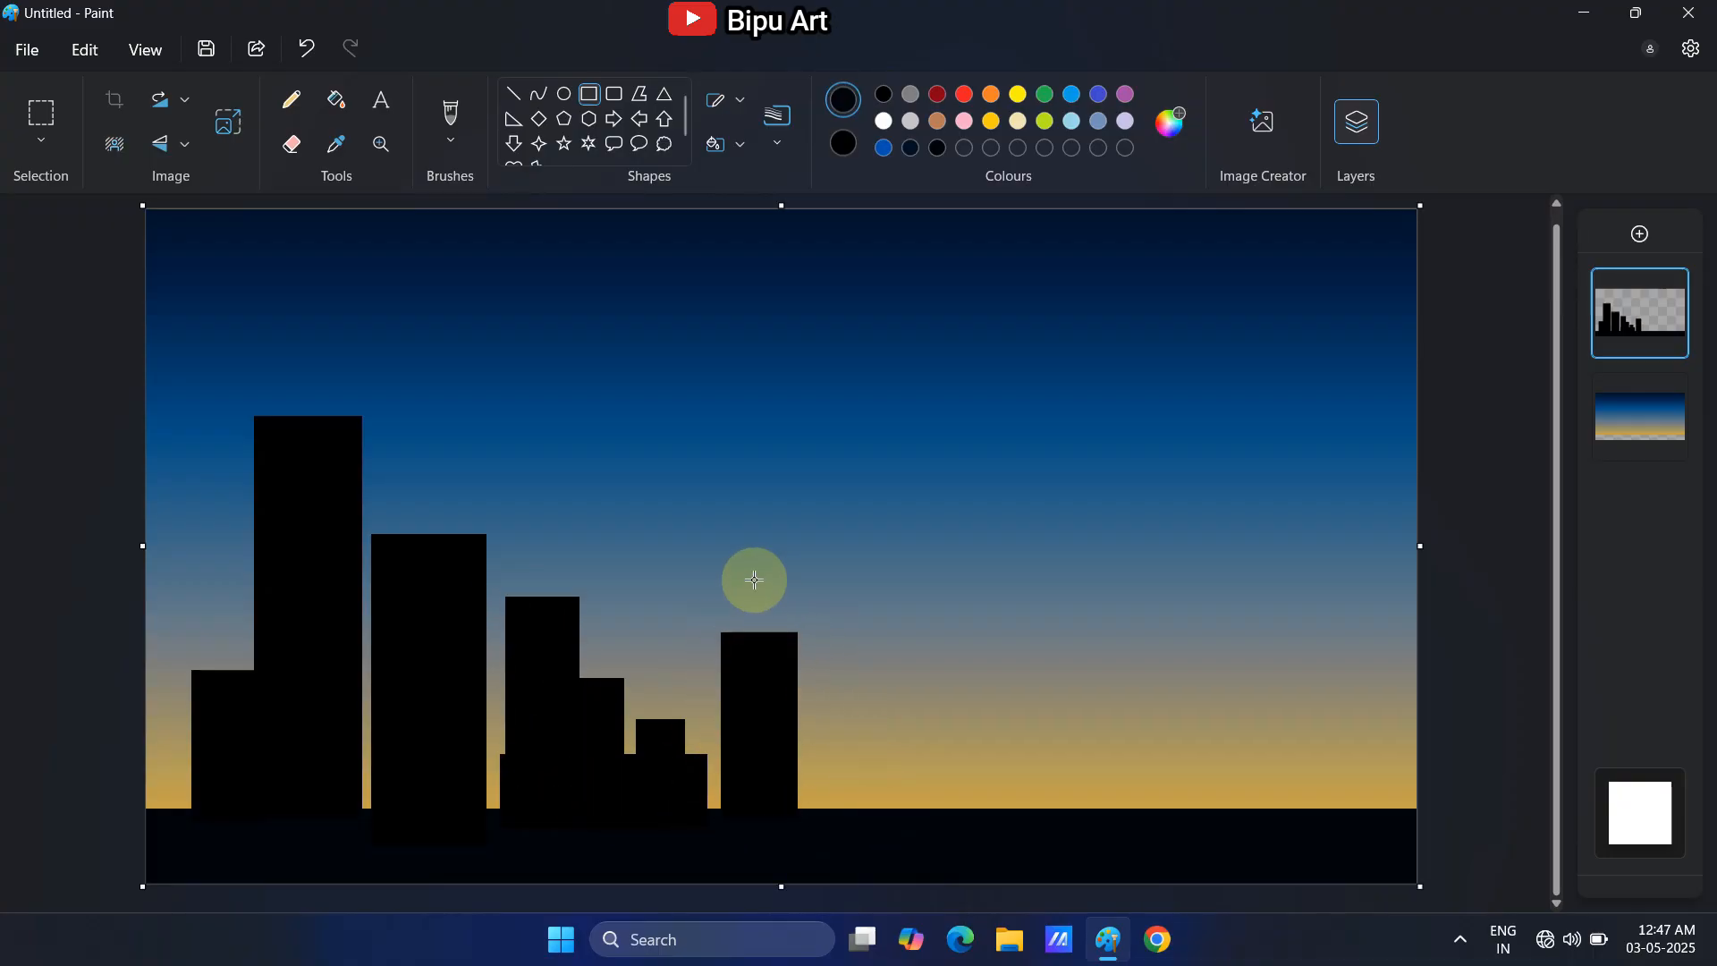
pyautogui.moveTo(812, 665); pyautogui.dragTo(902, 814)
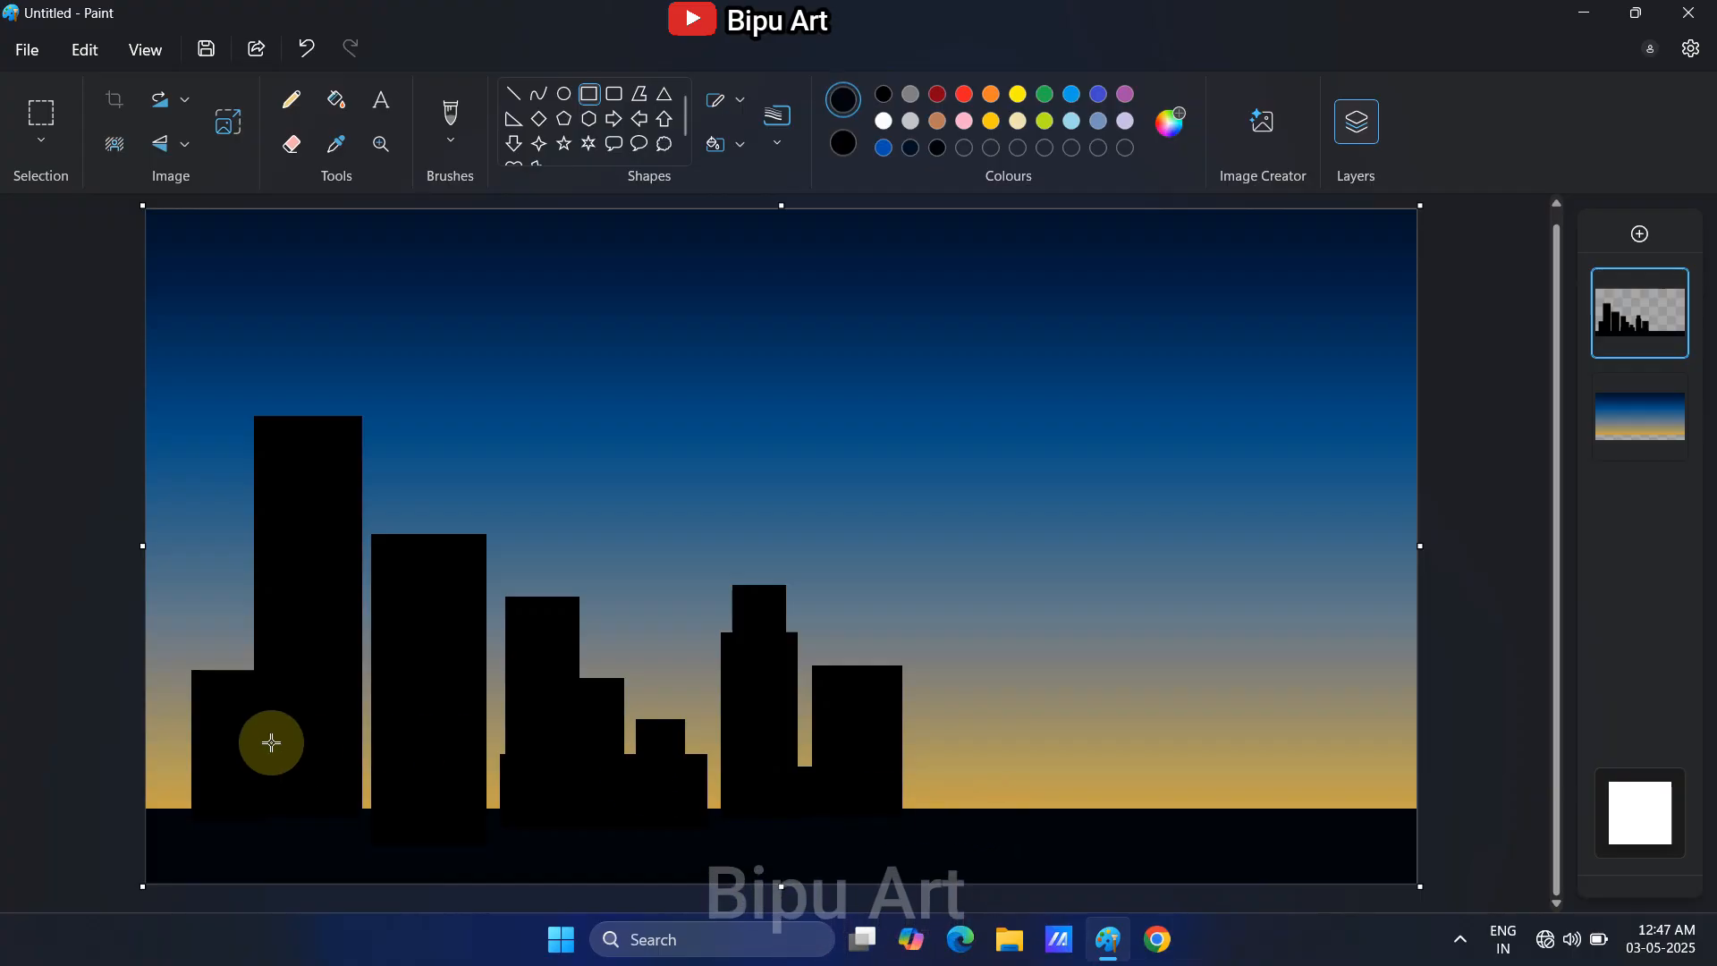
# Draw the large black tower on the skyline's right with its side extensions, neighbouring low blocks and a narrower tower at the canvas edge
pyautogui.moveTo(1163, 391); pyautogui.dragTo(1319, 830)
pyautogui.moveTo(1105, 751)
pyautogui.mouseDown()
pyautogui.moveTo(1159, 823)
pyautogui.moveTo(1104, 815)
pyautogui.mouseUp()
pyautogui.moveTo(1341, 556); pyautogui.dragTo(1417, 836)
pyautogui.moveTo(1343, 431); pyautogui.dragTo(1409, 668)
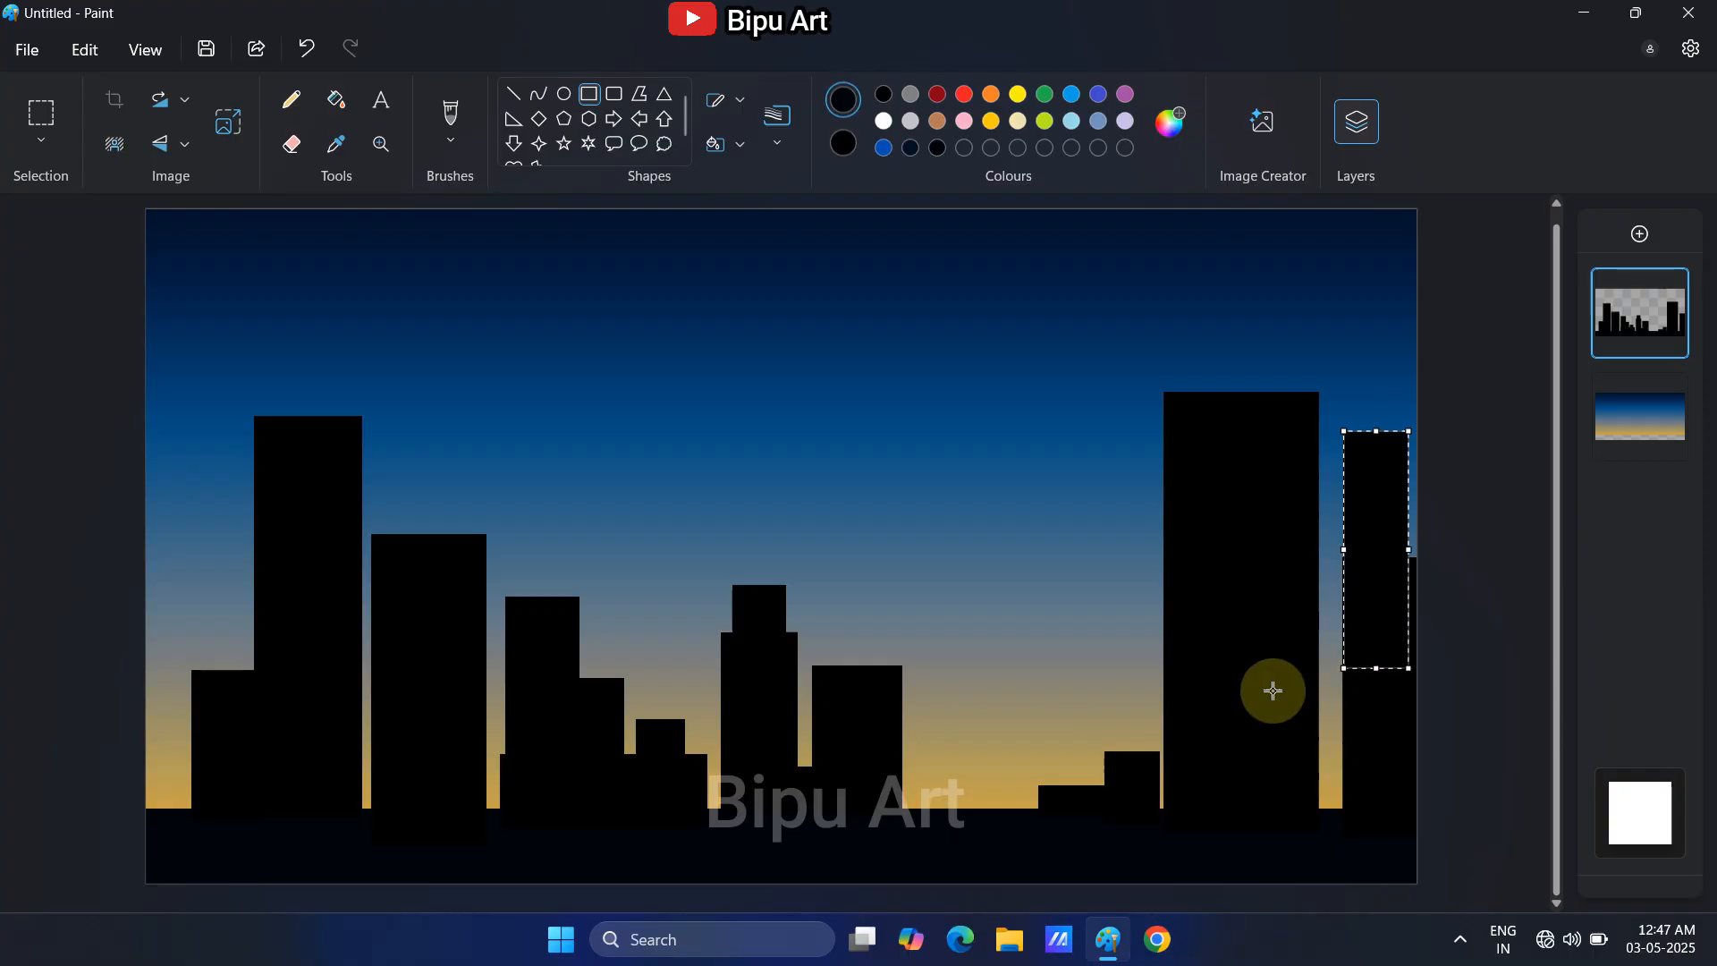
pyautogui.moveTo(1304, 583); pyautogui.dragTo(1334, 821)
pyautogui.click(1251, 747)
pyautogui.moveTo(1144, 452)
pyautogui.mouseDown()
pyautogui.moveTo(1218, 803)
pyautogui.moveTo(1202, 833)
pyautogui.mouseUp()
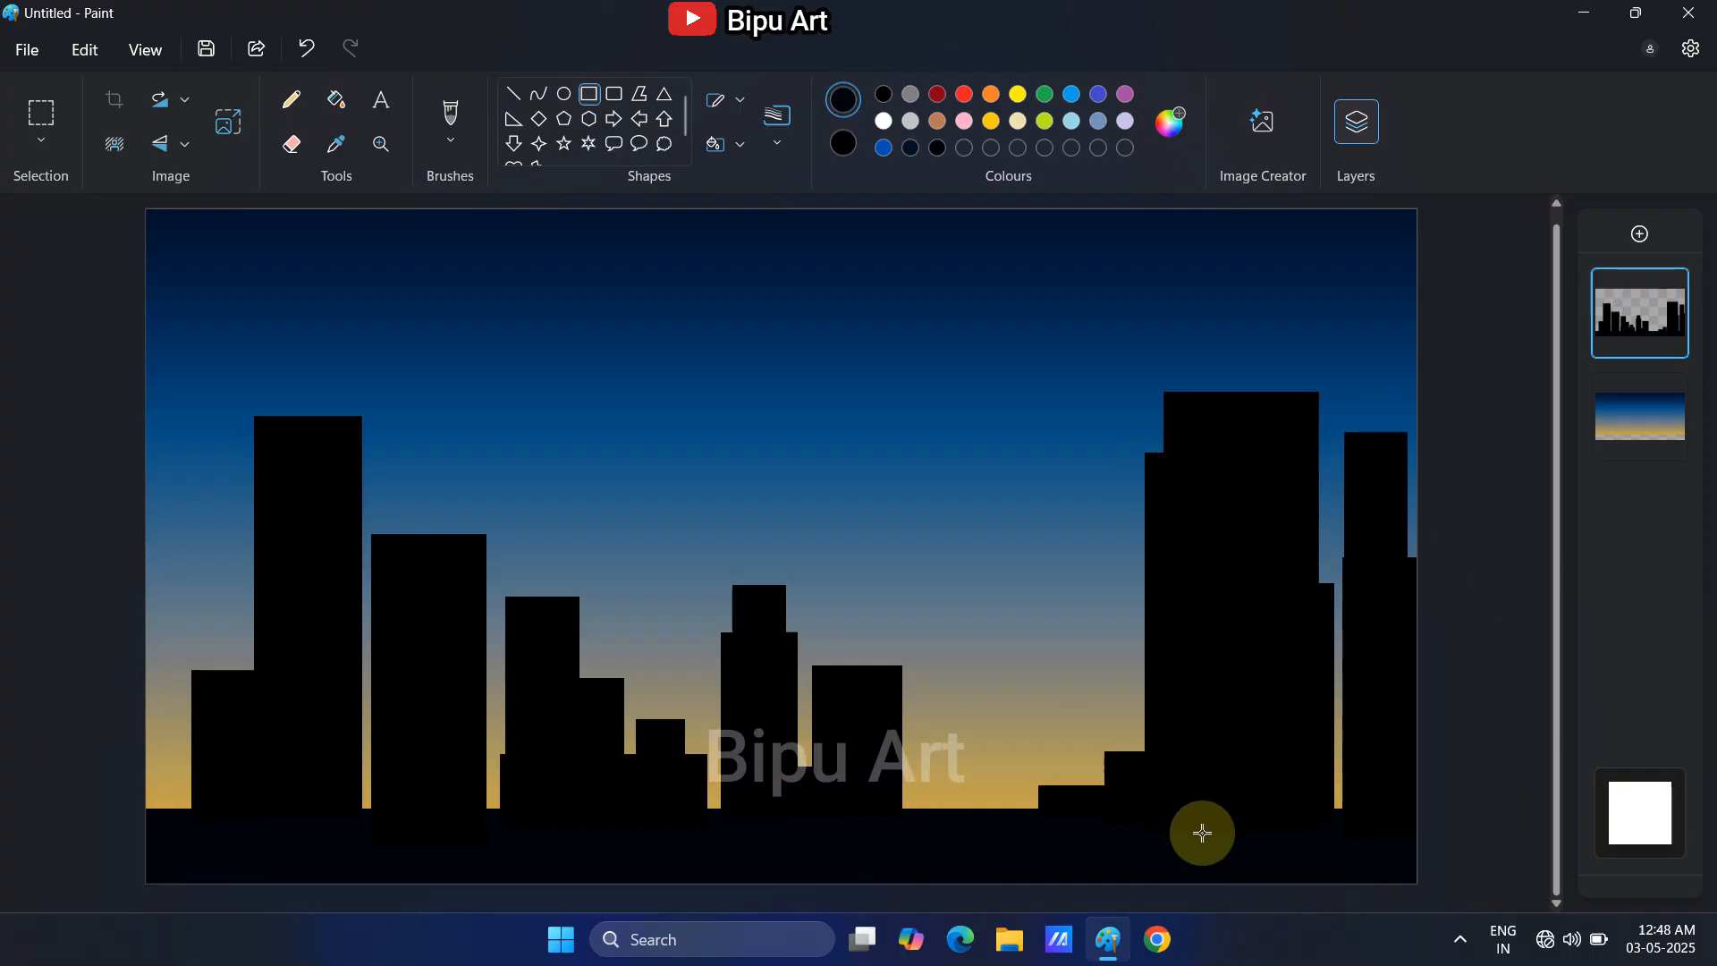
pyautogui.click(1256, 806)
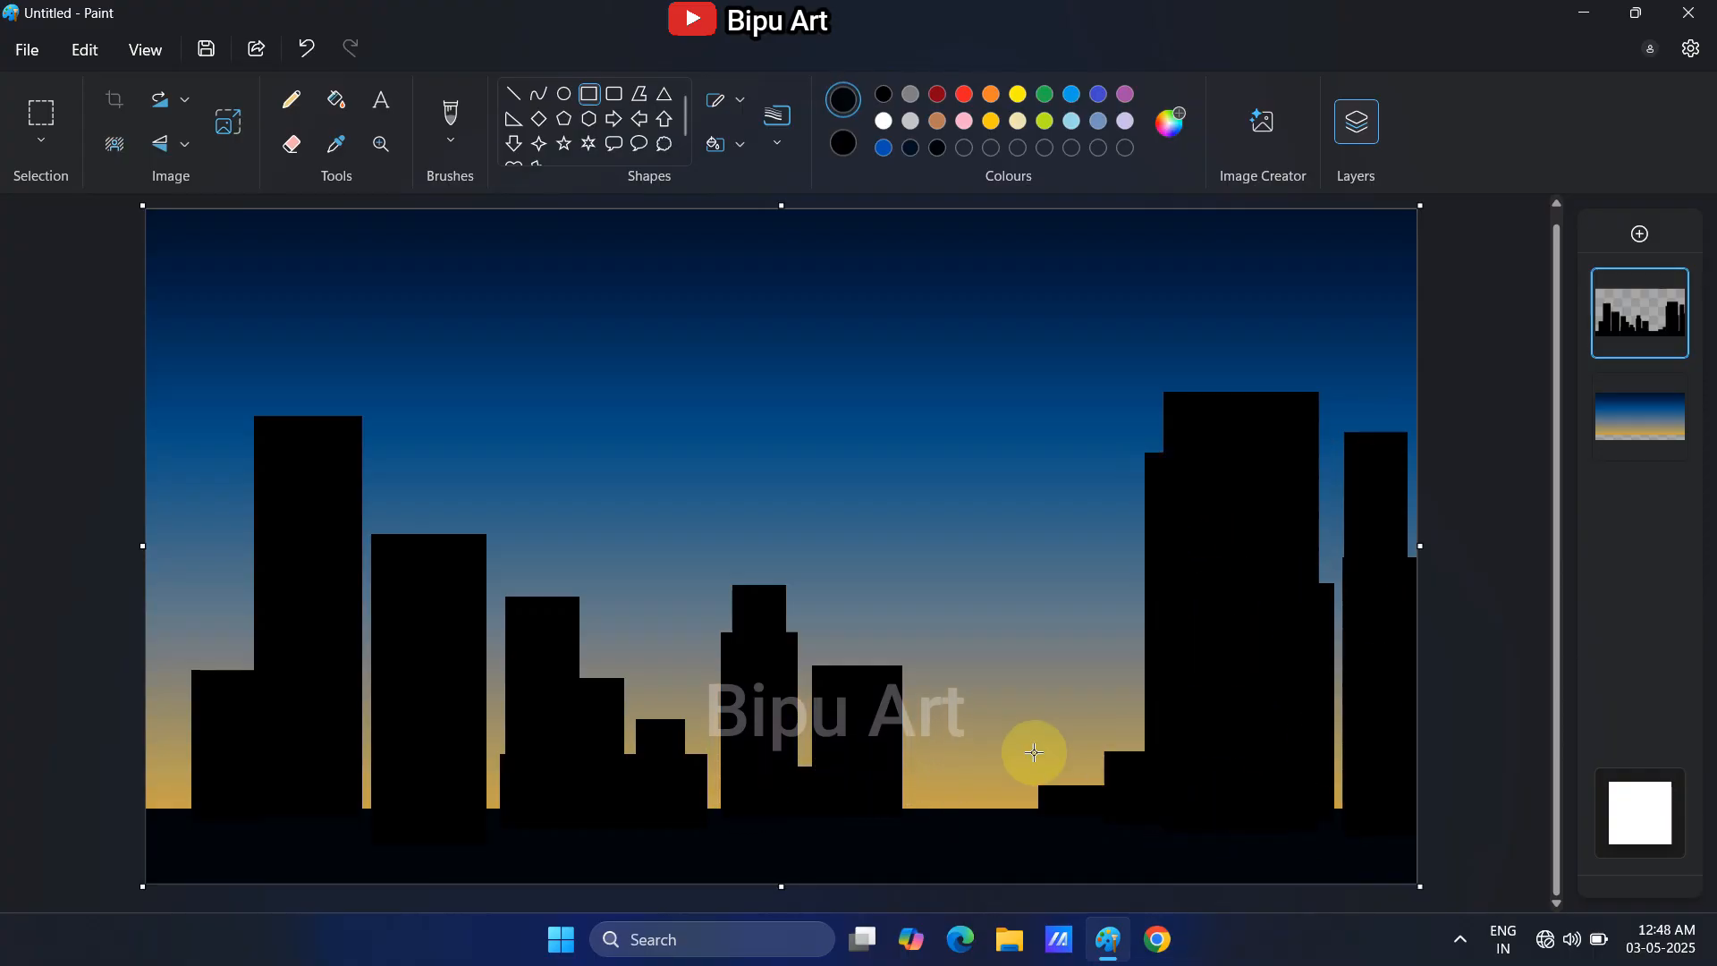
# Draw a low black building with a slightly raised roof in the gap between the middle buildings and the right group
pyautogui.moveTo(911, 770)
pyautogui.mouseDown()
pyautogui.moveTo(1017, 820)
pyautogui.moveTo(1003, 776)
pyautogui.mouseUp()
pyautogui.click(977, 793)
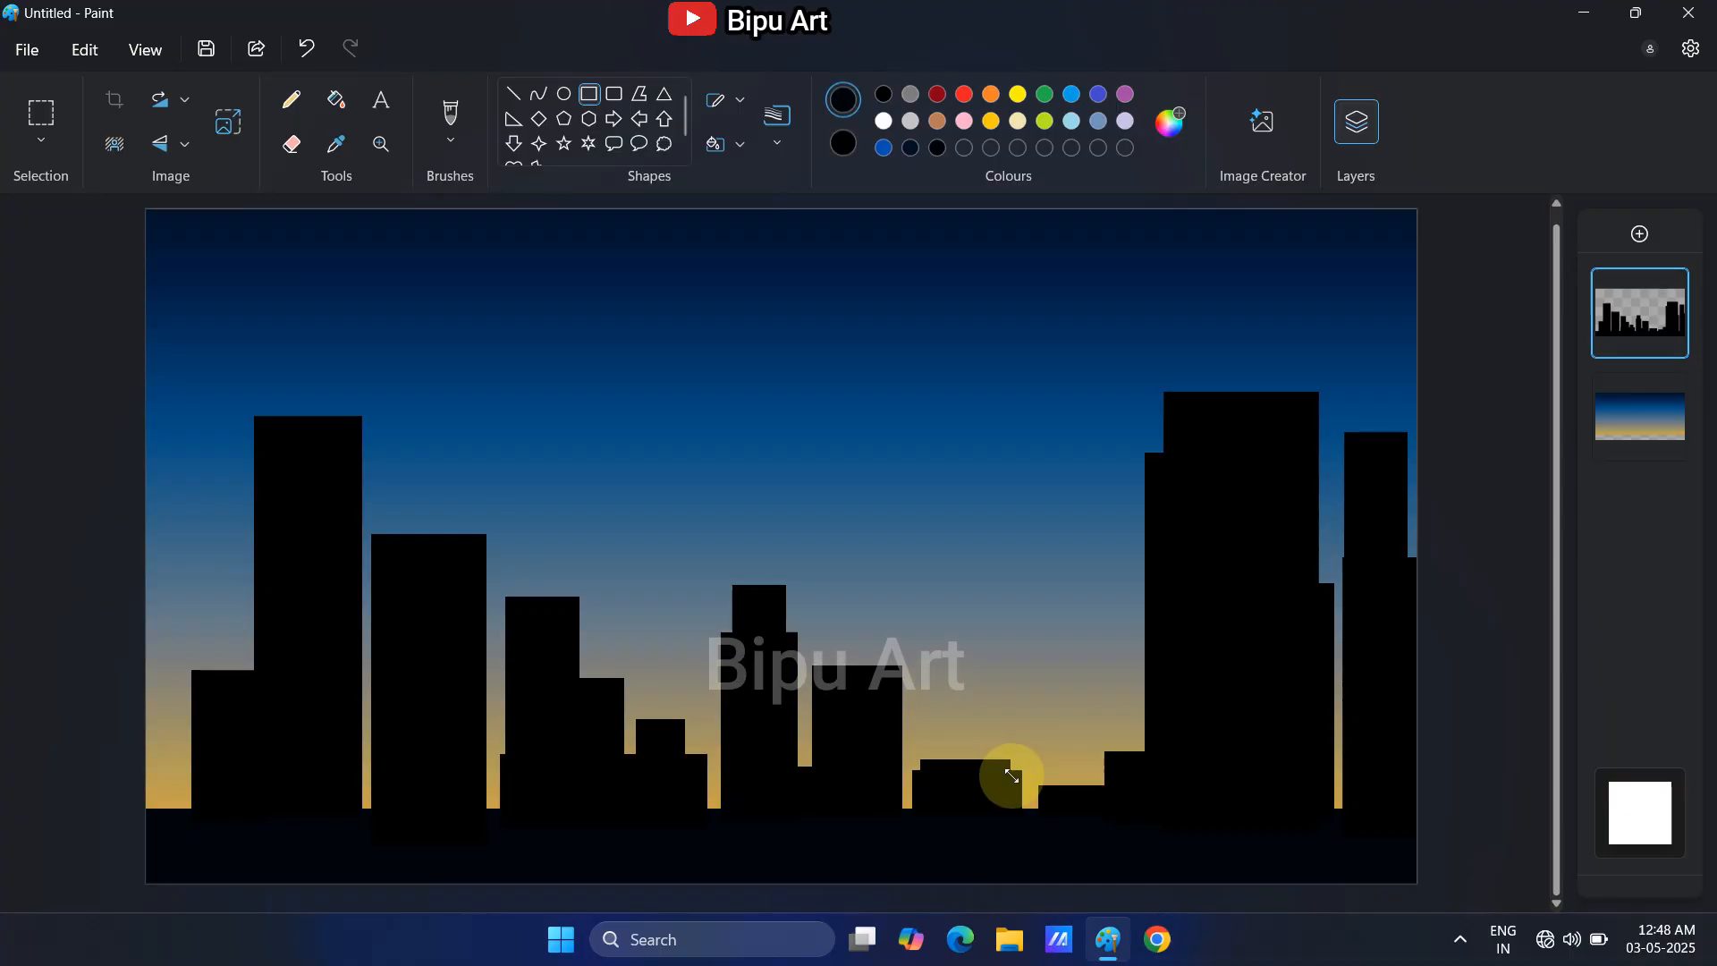
pyautogui.click(1104, 808)
# Set both colours to gold and draw small window rectangles on a new layer over the tallest left tower
pyautogui.click(991, 120)
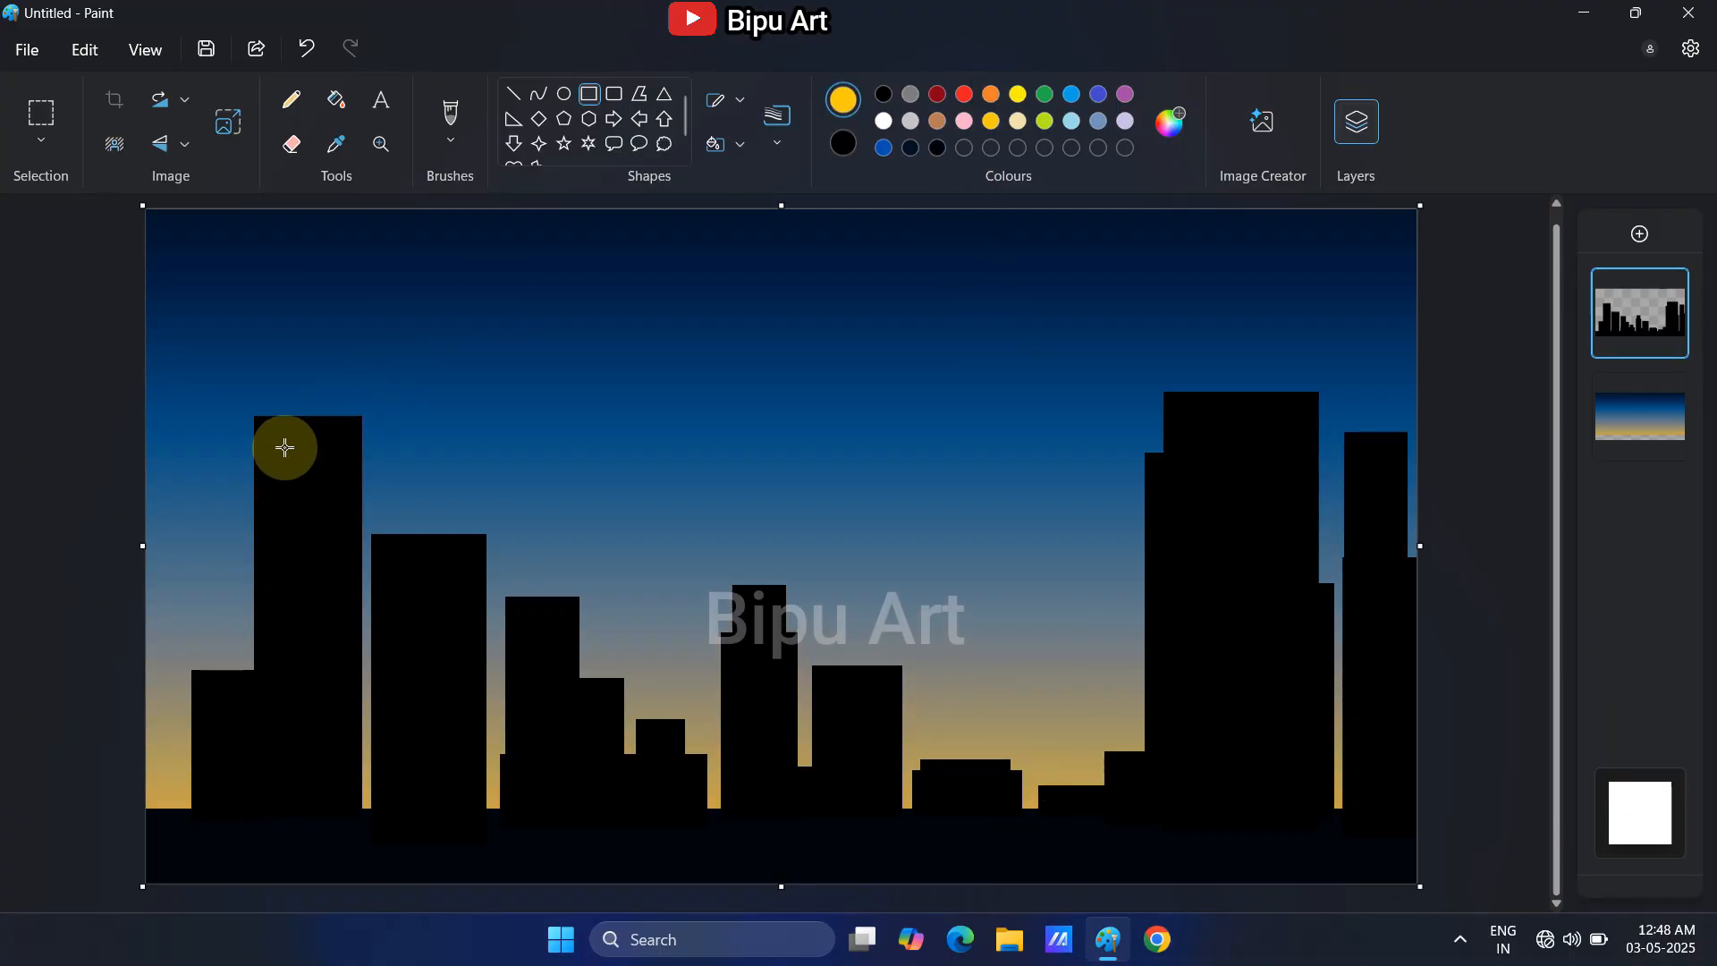
pyautogui.click(843, 143)
pyautogui.click(991, 120)
pyautogui.moveTo(284, 461); pyautogui.dragTo(301, 462)
pyautogui.click(300, 450)
pyautogui.click(1639, 234)
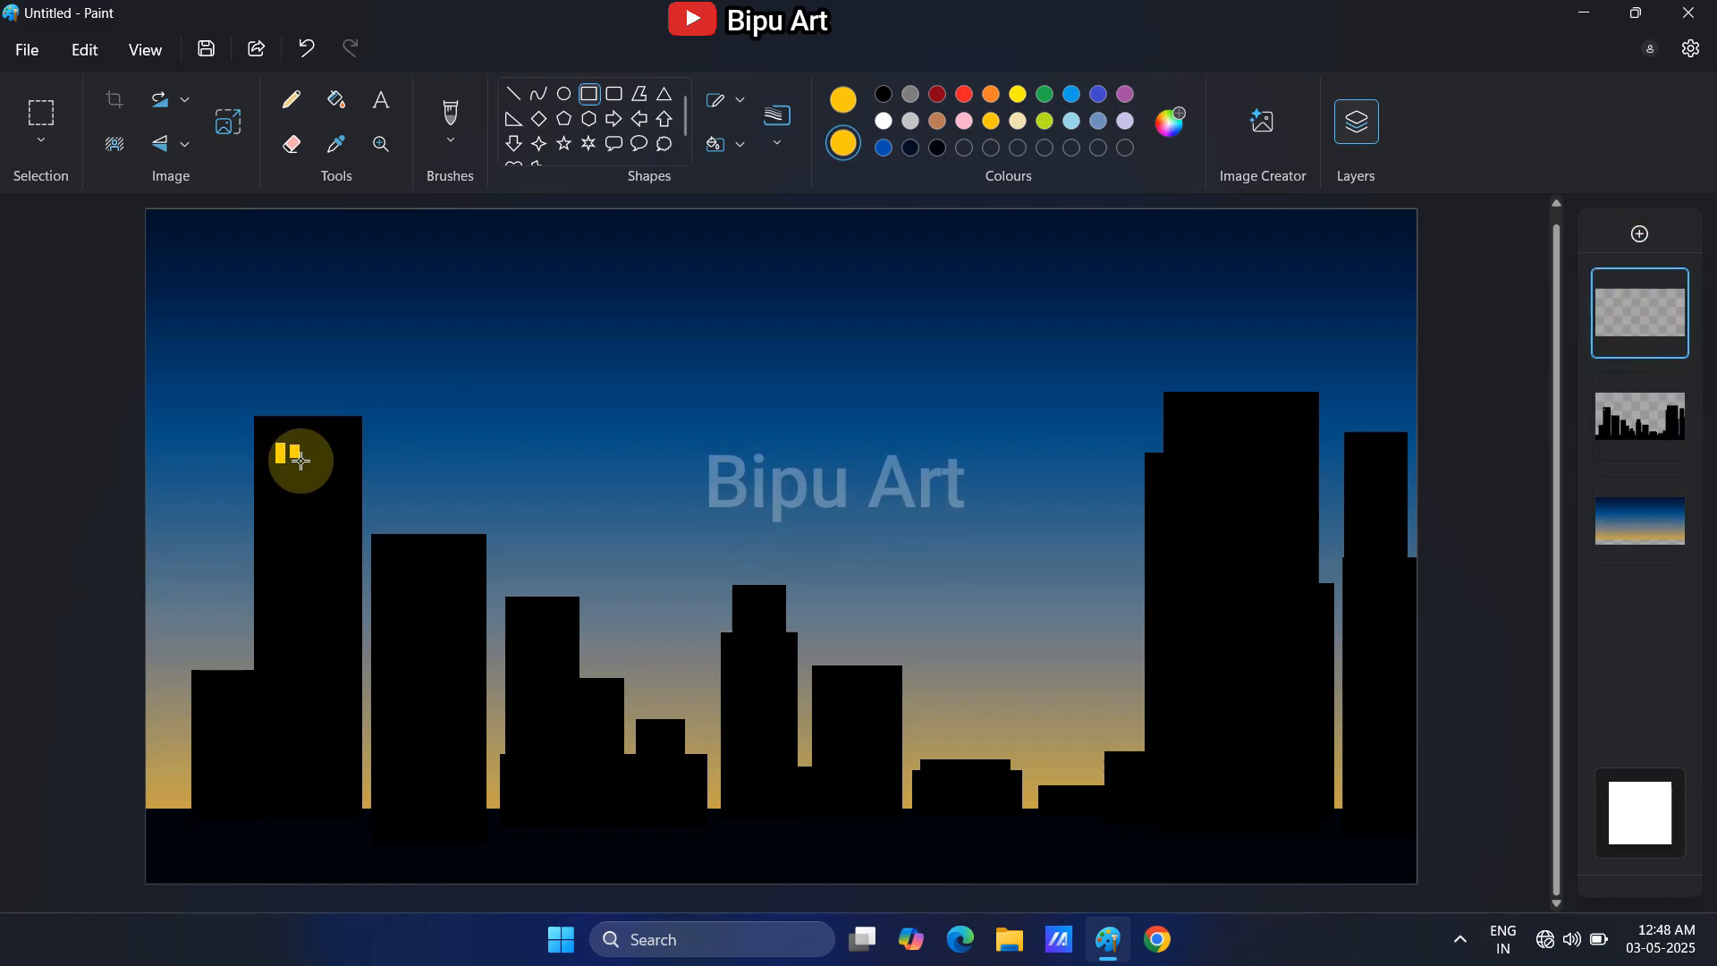
# Select the gold window and duplicate it into scattered rows of windows down the tallest left tower
pyautogui.scroll(2, 287, 452)
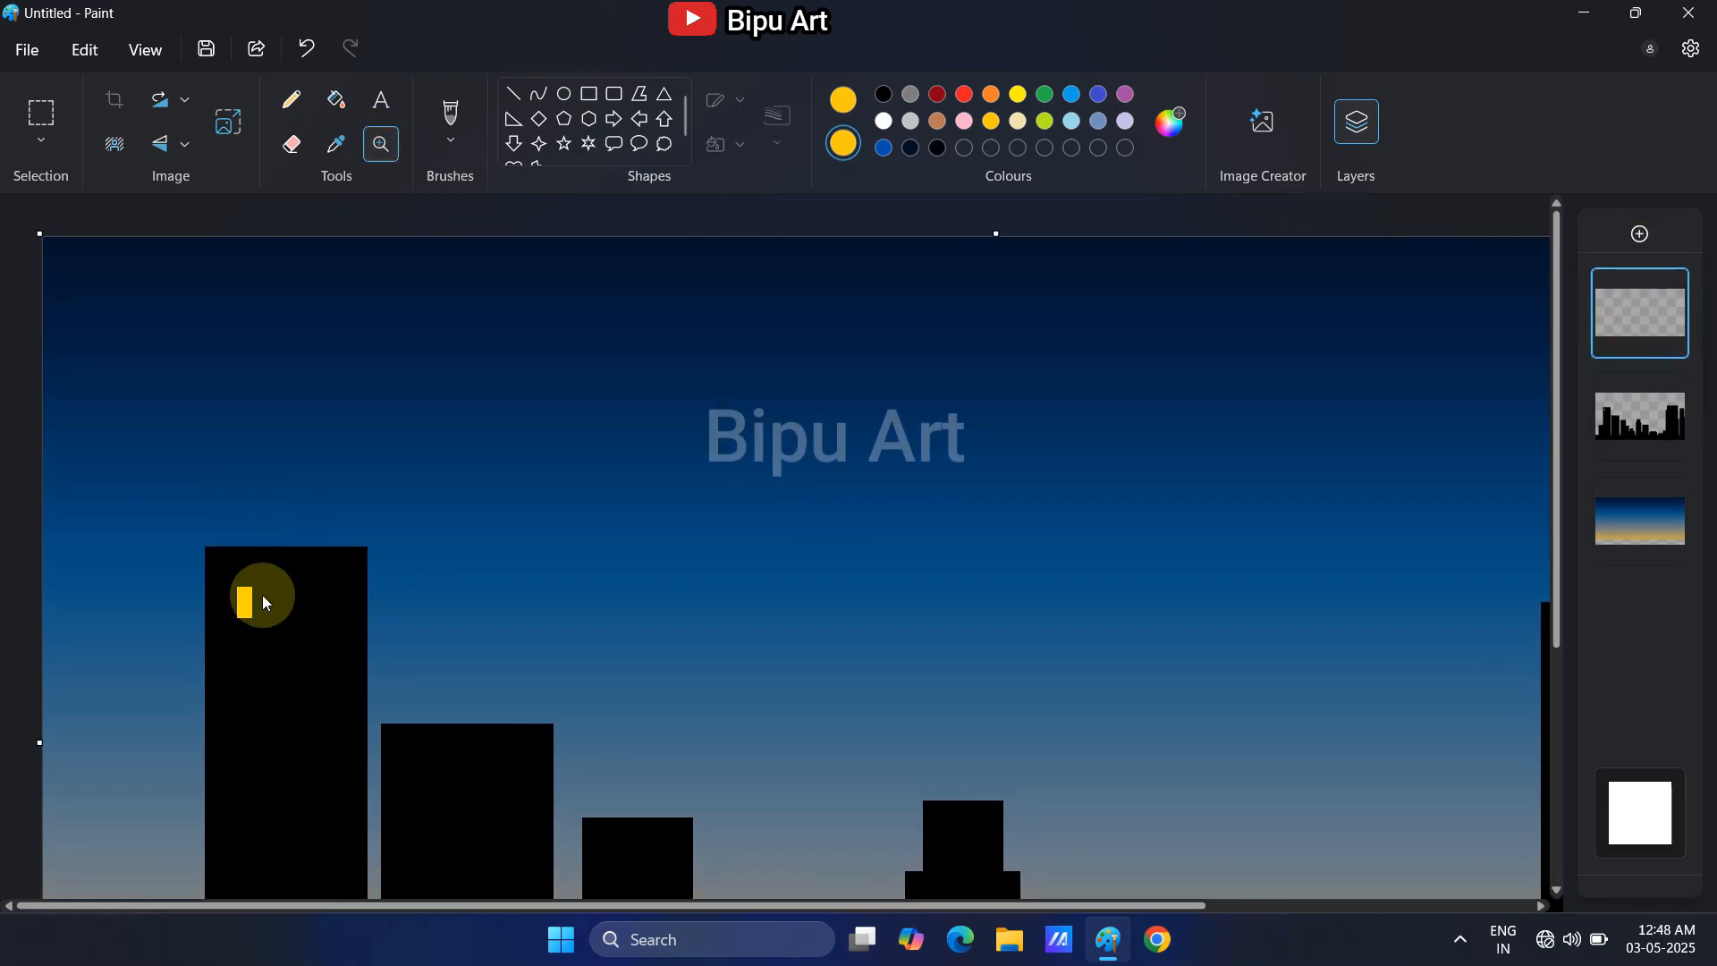
pyautogui.click(41, 114)
pyautogui.moveTo(250, 574); pyautogui.dragTo(274, 606)
pyautogui.keyDown('ctrl'); pyautogui.moveTo(274, 606); pyautogui.dragTo(250, 836); pyautogui.keyUp('ctrl')
# Copy smaller windows onto the second tower and duplicate their four-window rows down its height
pyautogui.scroll(-4, 234, 434)
pyautogui.keyDown('ctrl'); pyautogui.moveTo(251, 458); pyautogui.dragTo(511, 443); pyautogui.keyUp('ctrl')
pyautogui.hotkey('ctrl', 'z')
pyautogui.keyDown('ctrl'); pyautogui.moveTo(459, 397); pyautogui.dragTo(460, 535); pyautogui.keyUp('ctrl')
pyautogui.keyDown('ctrl'); pyautogui.moveTo(460, 530); pyautogui.dragTo(465, 667); pyautogui.keyUp('ctrl')
pyautogui.click(843, 586)
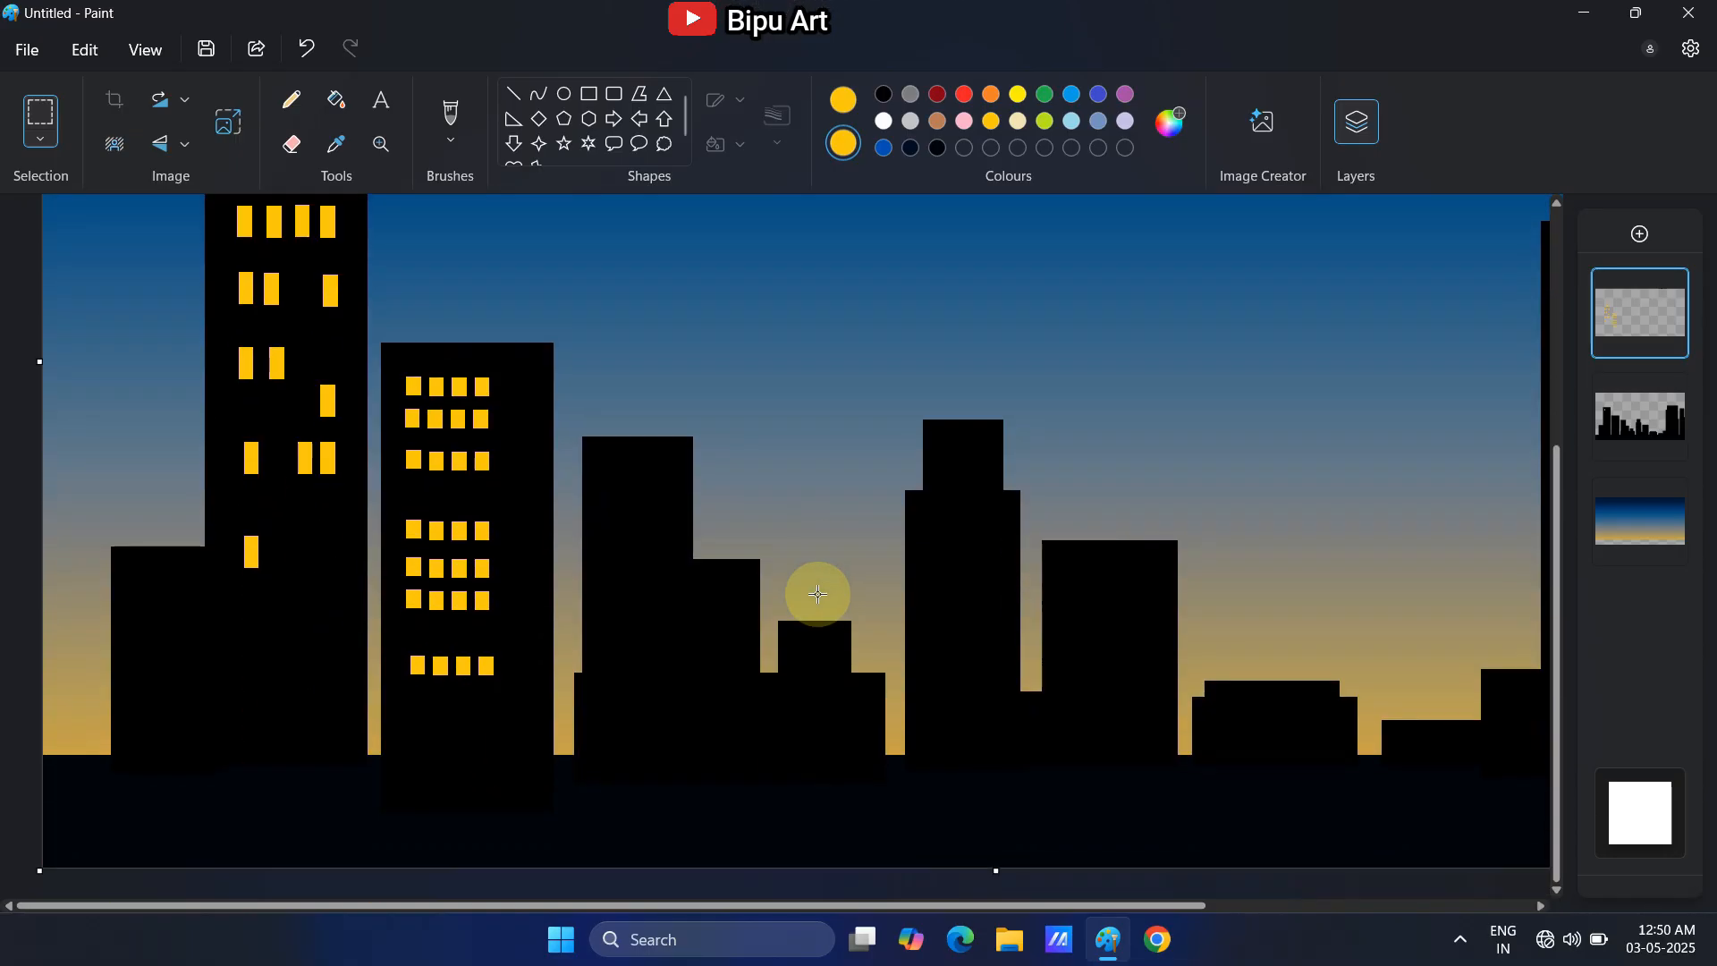
# Duplicate window groups onto the shorter middle buildings and up the lower part of the large right tower
pyautogui.moveTo(449, 704); pyautogui.dragTo(712, 620)
pyautogui.keyDown('ctrl'); pyautogui.moveTo(712, 620); pyautogui.dragTo(728, 720); pyautogui.keyUp('ctrl')
pyautogui.moveTo(1061, 904); pyautogui.dragTo(1416, 876)
pyautogui.keyDown('ctrl'); pyautogui.moveTo(327, 712); pyautogui.dragTo(1240, 638); pyautogui.keyUp('ctrl')
pyautogui.keyDown('ctrl'); pyautogui.moveTo(1241, 638); pyautogui.dragTo(1181, 488); pyautogui.keyUp('ctrl')
pyautogui.keyDown('ctrl'); pyautogui.moveTo(1181, 487); pyautogui.dragTo(1183, 429); pyautogui.keyUp('ctrl')
# Duplicate window pairs over the upper part of the large right tower and onto the narrow rightmost tower
pyautogui.scroll(2, 1303, 521)
pyautogui.keyDown('ctrl'); pyautogui.moveTo(1170, 632); pyautogui.dragTo(1190, 378); pyautogui.keyUp('ctrl')
pyautogui.keyDown('ctrl'); pyautogui.moveTo(1192, 379); pyautogui.dragTo(1266, 380); pyautogui.keyUp('ctrl')
pyautogui.keyDown('ctrl'); pyautogui.moveTo(1266, 380); pyautogui.dragTo(1210, 445); pyautogui.keyUp('ctrl')
pyautogui.keyDown('ctrl'); pyautogui.moveTo(1210, 445); pyautogui.dragTo(1282, 558); pyautogui.keyUp('ctrl')
pyautogui.scroll(-2, 1379, 606)
pyautogui.keyDown('ctrl'); pyautogui.moveTo(1322, 457); pyautogui.dragTo(1481, 453); pyautogui.keyUp('ctrl')
# Add a new top layer and set up the Curve tool with black as the drawing colour
pyautogui.scroll(2, 1028, 625)
pyautogui.click(380, 144)
pyautogui.rightClick(456, 319)
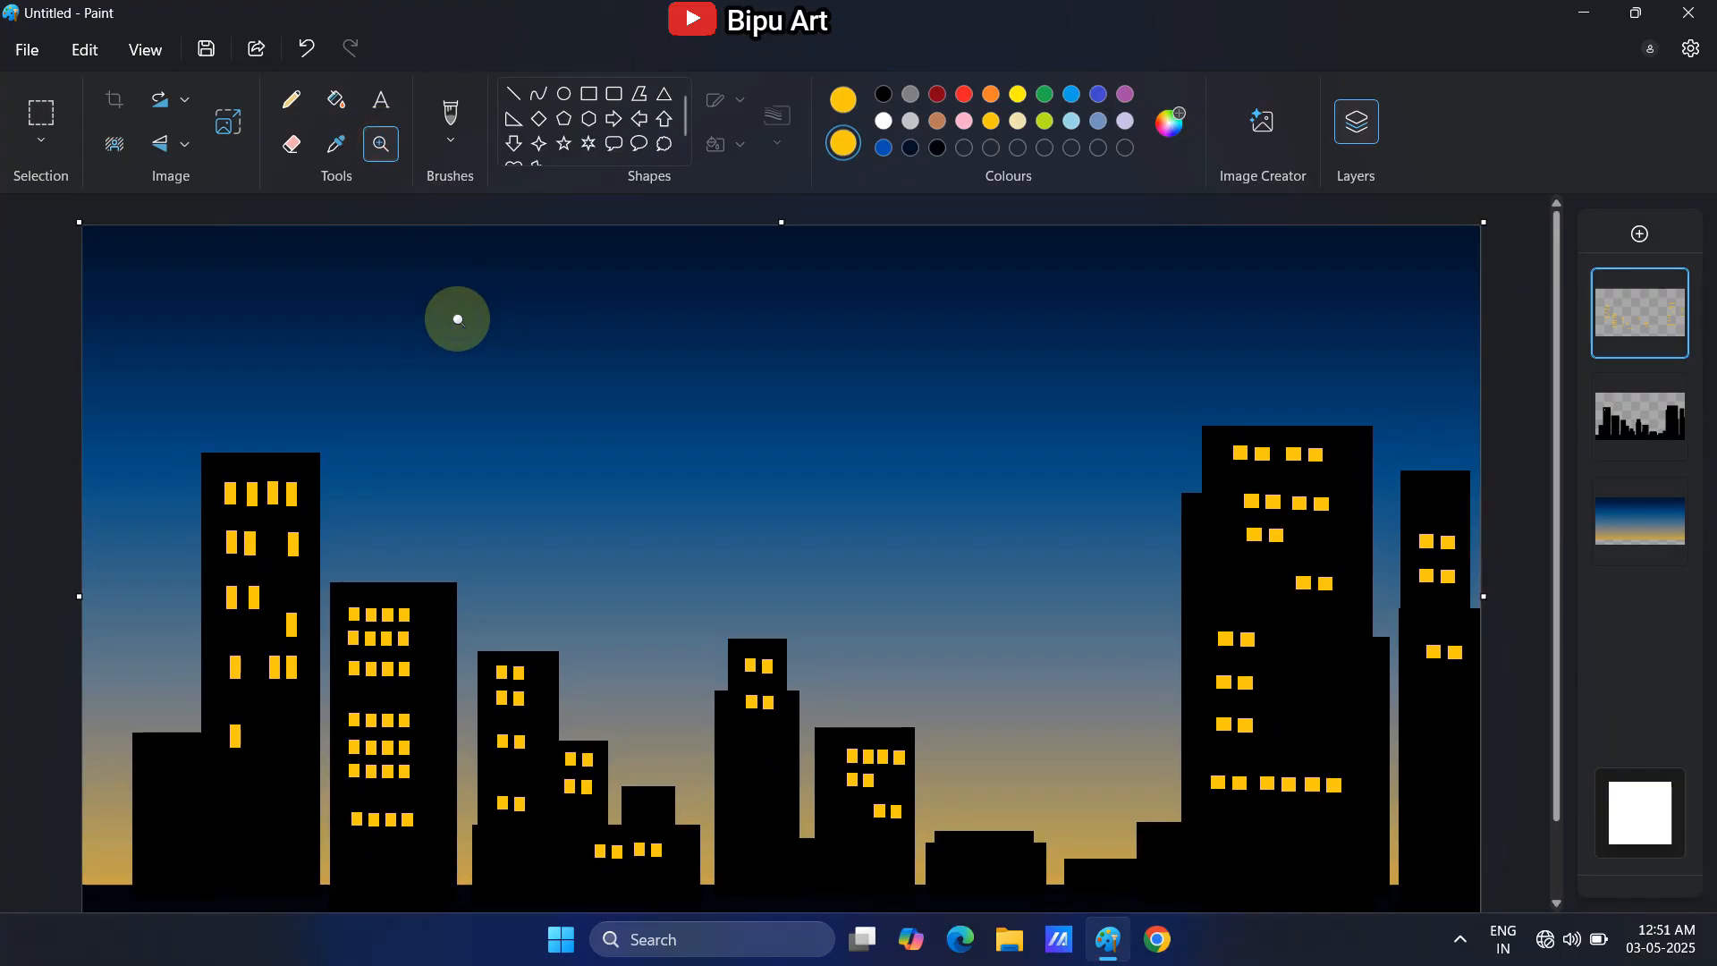
pyautogui.rightClick(460, 327)
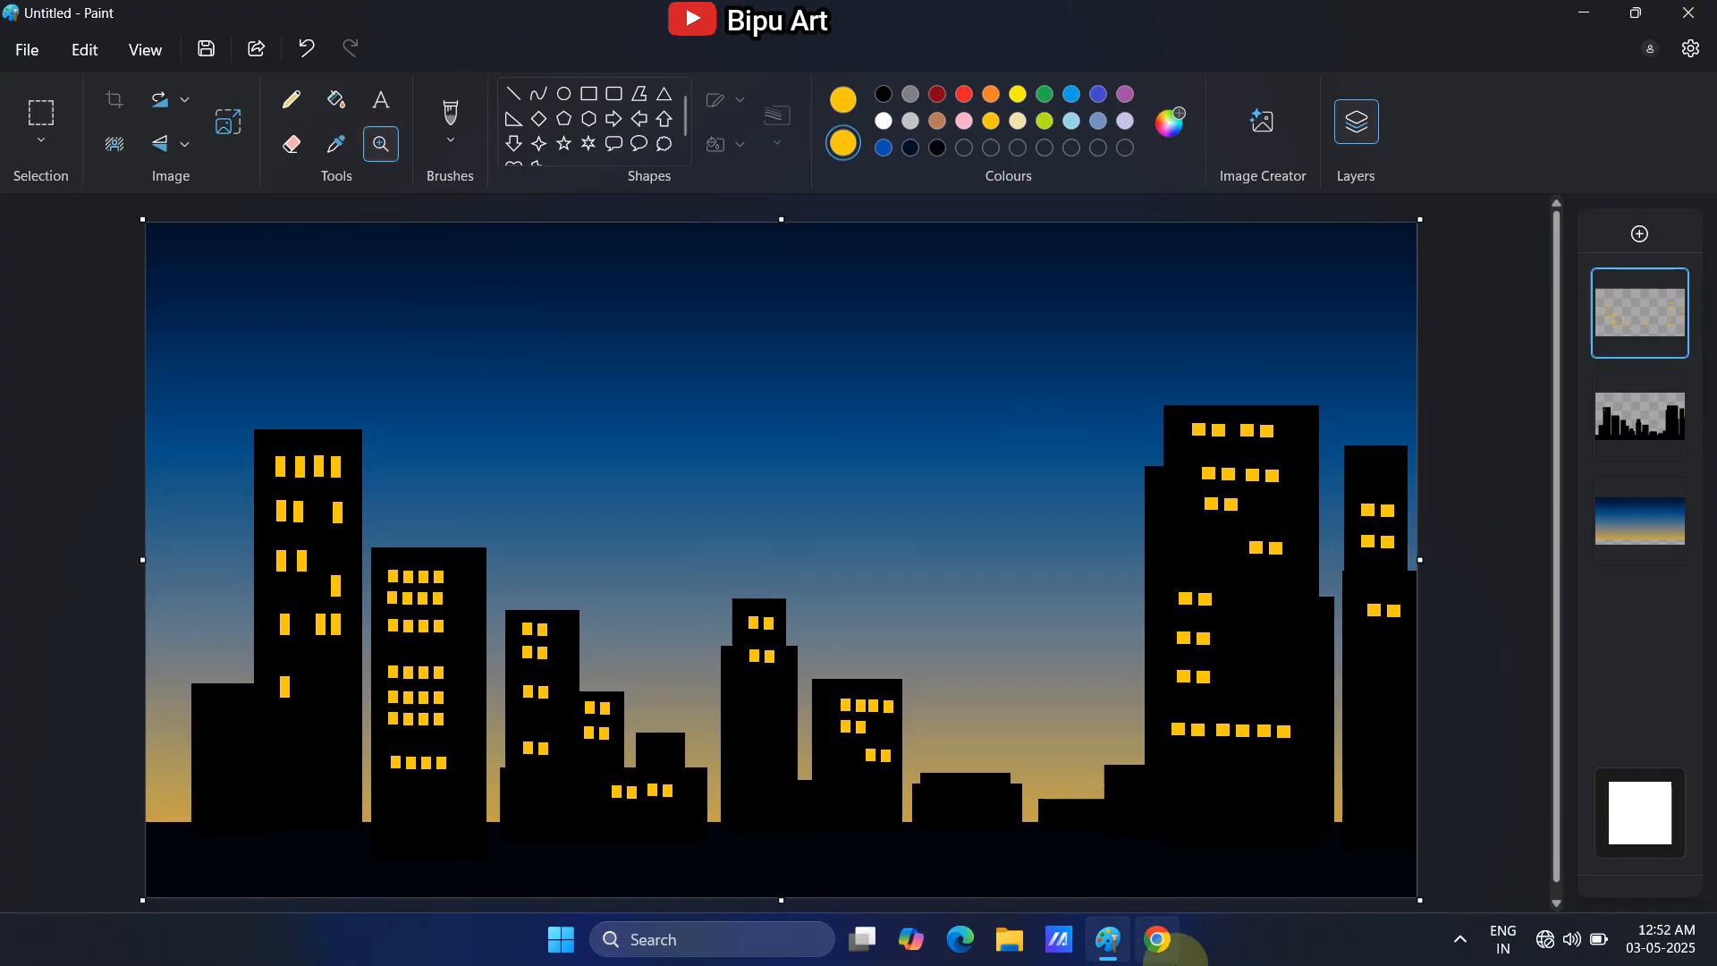
pyautogui.click(1639, 233)
pyautogui.click(540, 93)
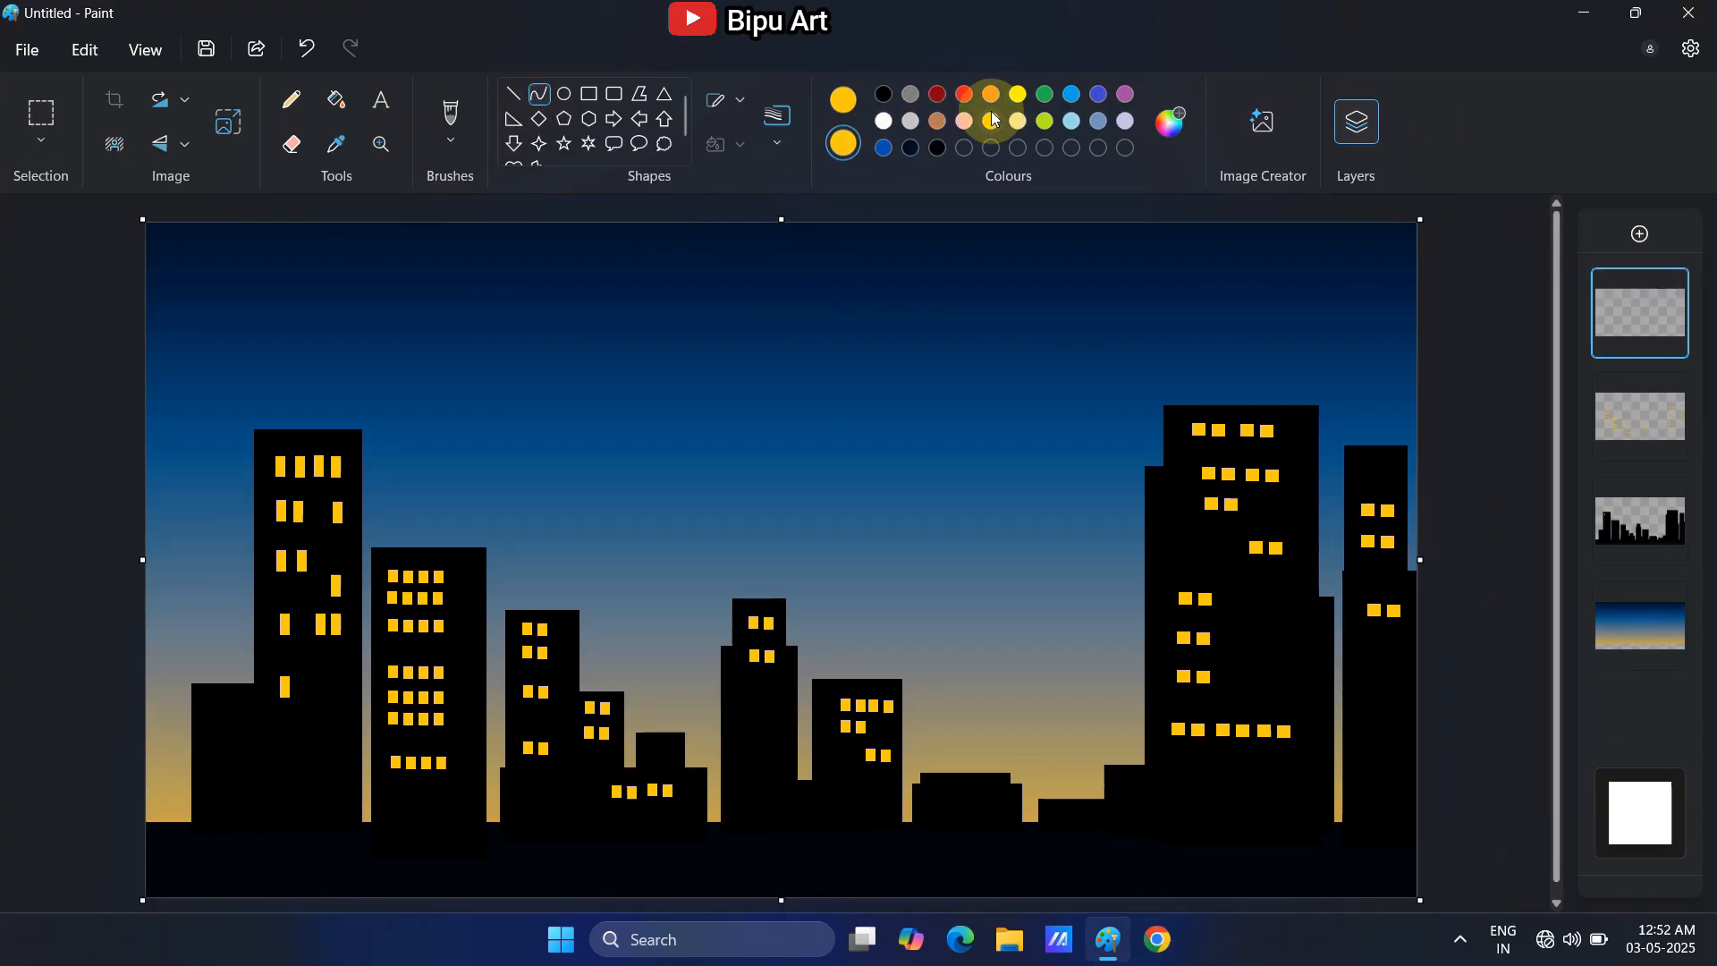
pyautogui.moveTo(165, 258); pyautogui.dragTo(841, 575)
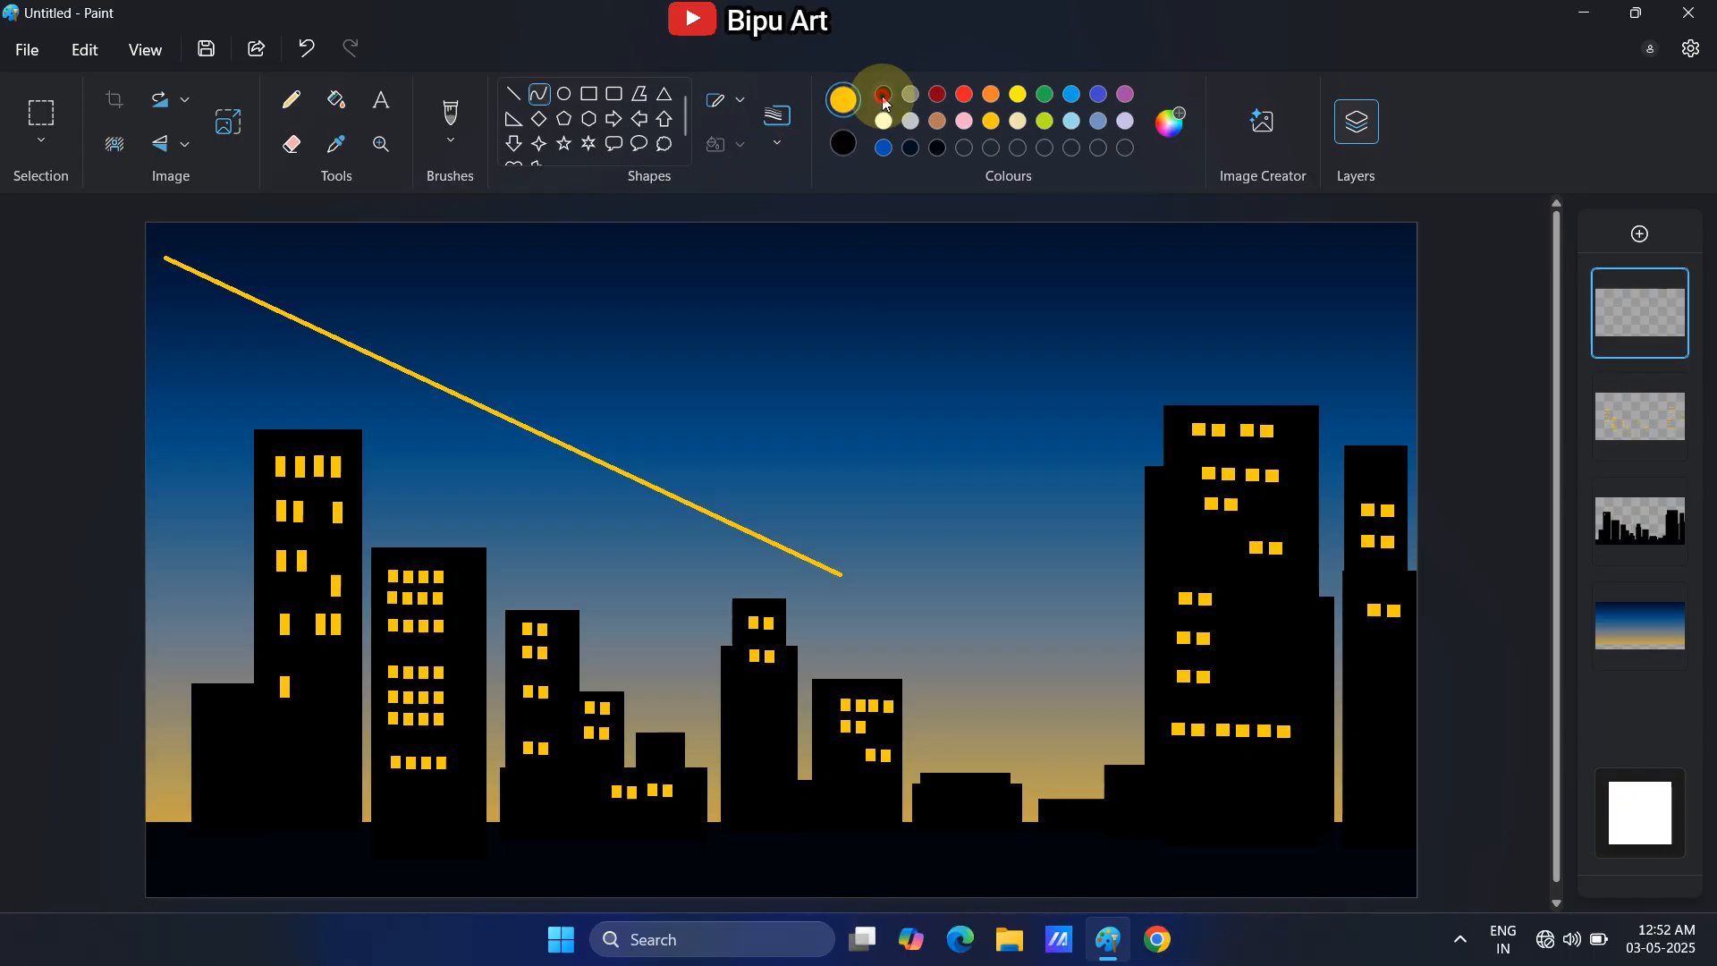
pyautogui.click(883, 96)
pyautogui.hotkey('ctrl', 'z')
# Draw a sagging black curve from the sky's upper-left corner to the right towers, stretching its ends past the canvas edges
pyautogui.moveTo(179, 253); pyautogui.dragTo(1368, 727)
pyautogui.moveTo(402, 478); pyautogui.dragTo(296, 358)
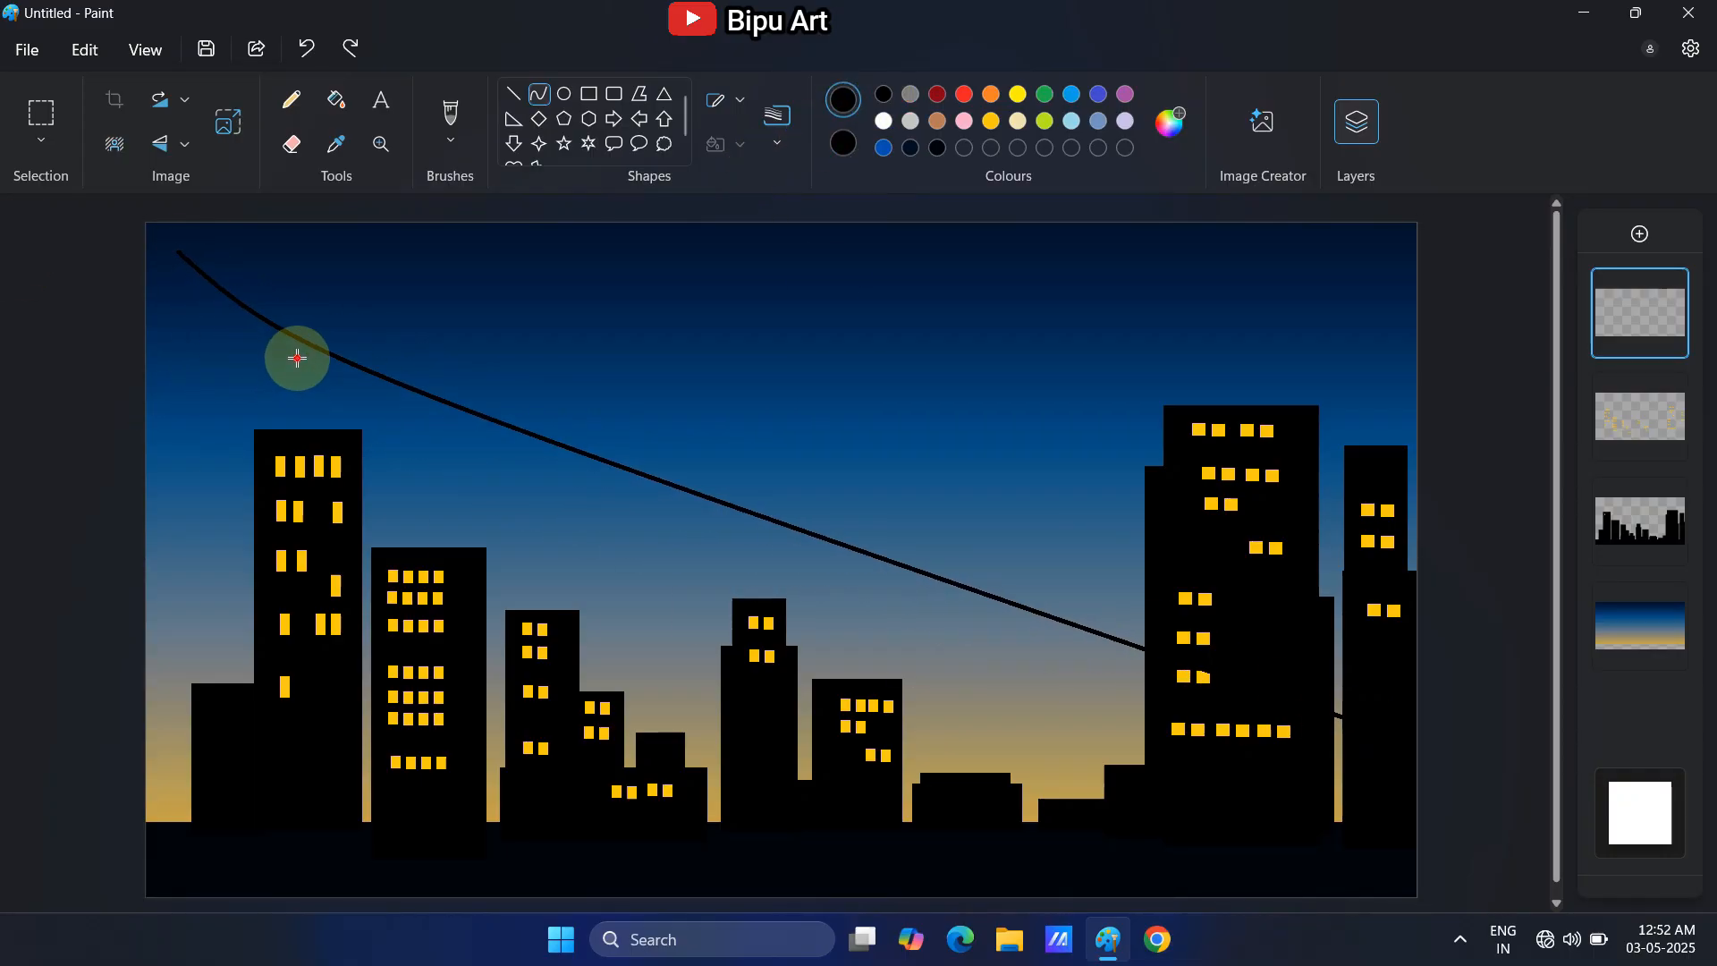
pyautogui.moveTo(706, 664); pyautogui.dragTo(534, 595)
pyautogui.moveTo(1377, 734); pyautogui.dragTo(1443, 771)
pyautogui.moveTo(173, 247); pyautogui.dragTo(138, 220)
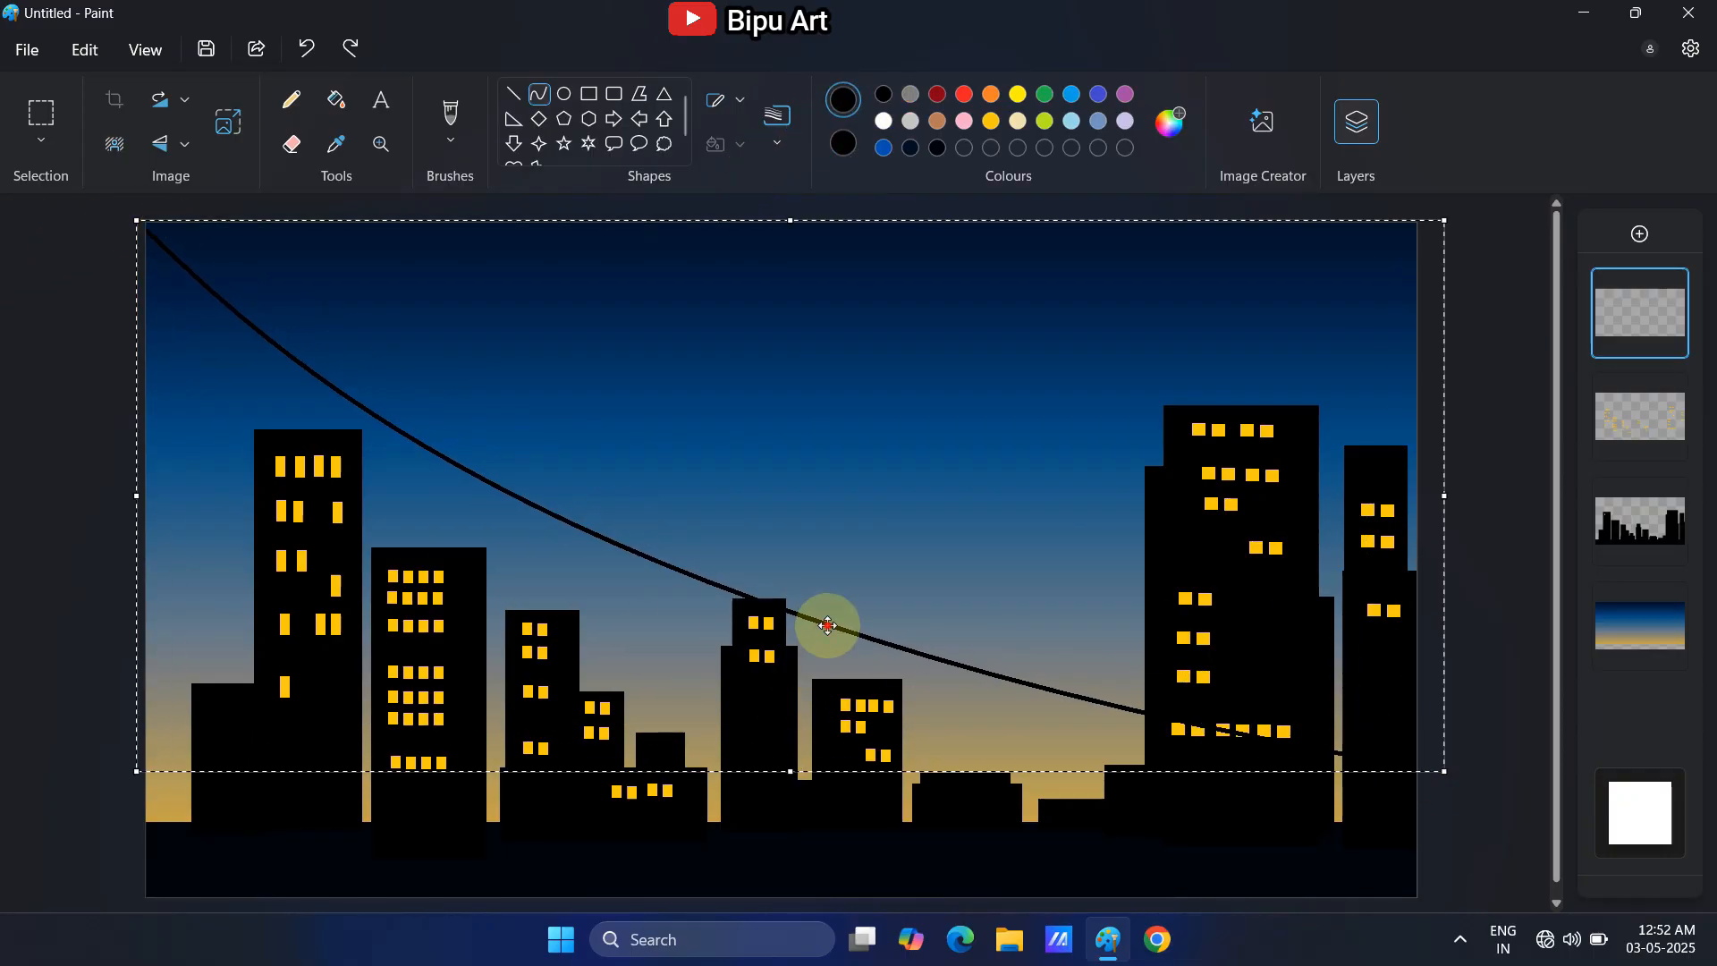
# Finish the first curve and draw a second, higher sagging black curve from the sky's upper-left corner to the right canvas edge
pyautogui.moveTo(827, 626); pyautogui.dragTo(827, 629)
pyautogui.click(33, 339)
pyautogui.moveTo(183, 241); pyautogui.dragTo(1417, 600)
pyautogui.moveTo(590, 393); pyautogui.dragTo(640, 448)
pyautogui.moveTo(784, 535); pyautogui.dragTo(922, 579)
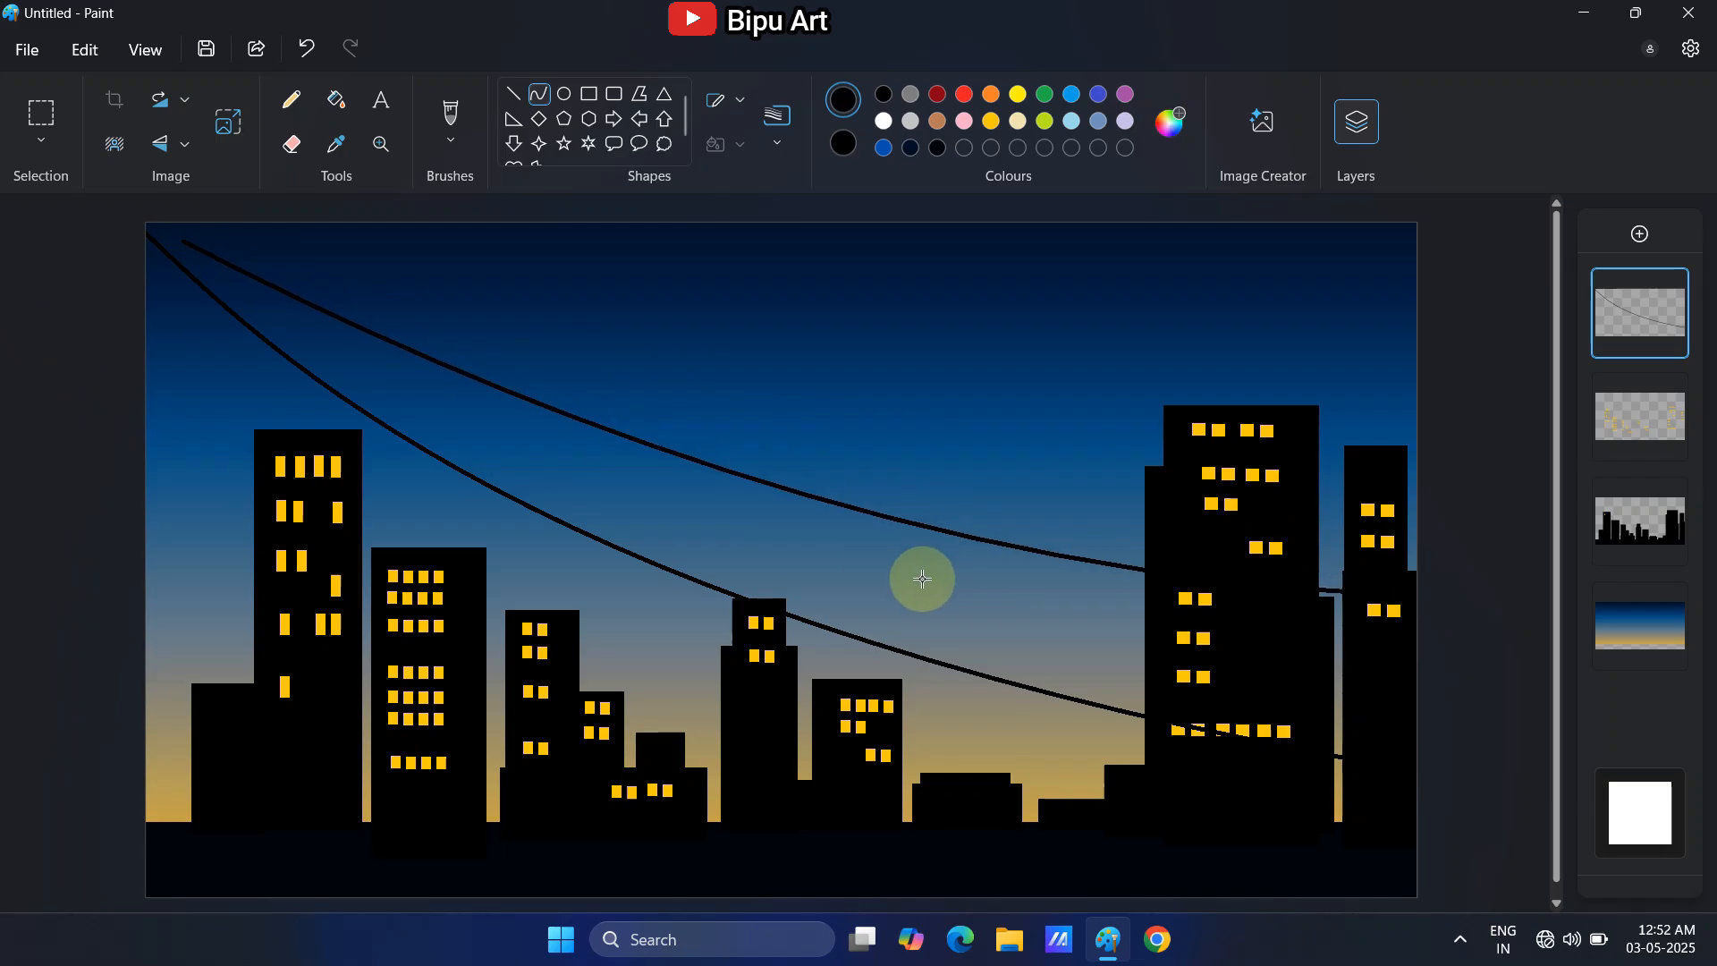
pyautogui.moveTo(182, 238); pyautogui.dragTo(145, 219)
pyautogui.click(1104, 475)
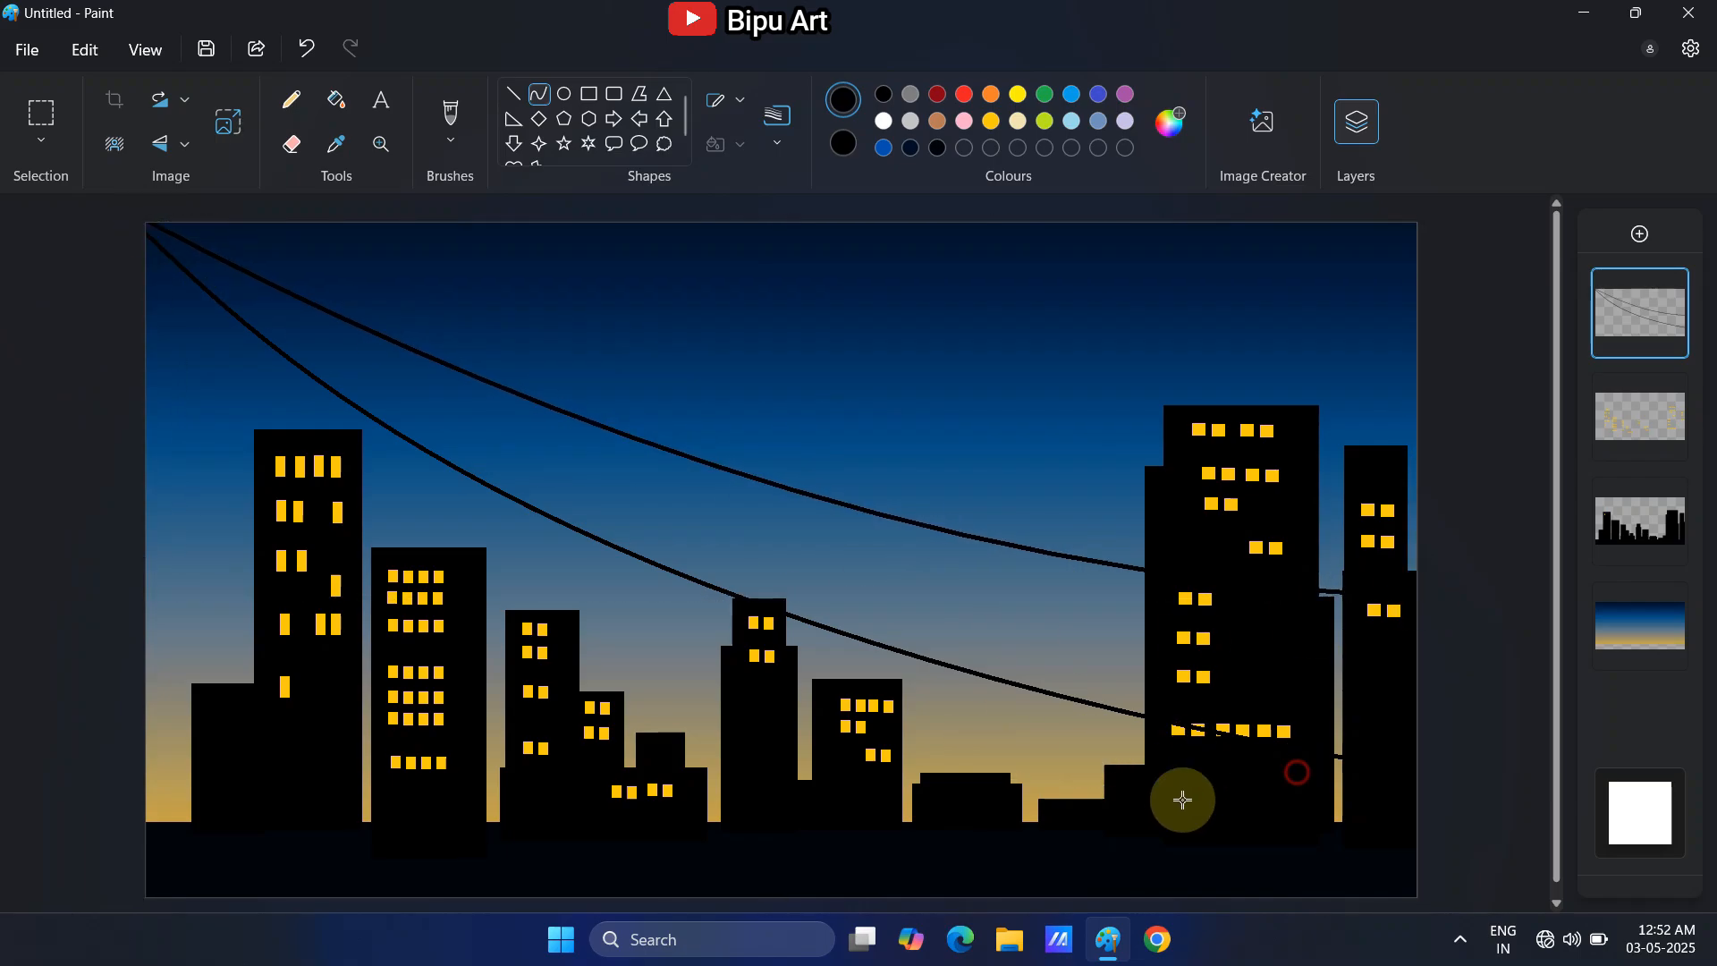
# Draw a gentle black curve along the ground from the base of the large right tower to the lower-left area
pyautogui.moveTo(1182, 800); pyautogui.dragTo(208, 851)
pyautogui.moveTo(881, 807); pyautogui.dragTo(918, 835)
pyautogui.moveTo(903, 841); pyautogui.dragTo(849, 868)
pyautogui.click(795, 694)
pyautogui.scroll(-1, 791, 729)
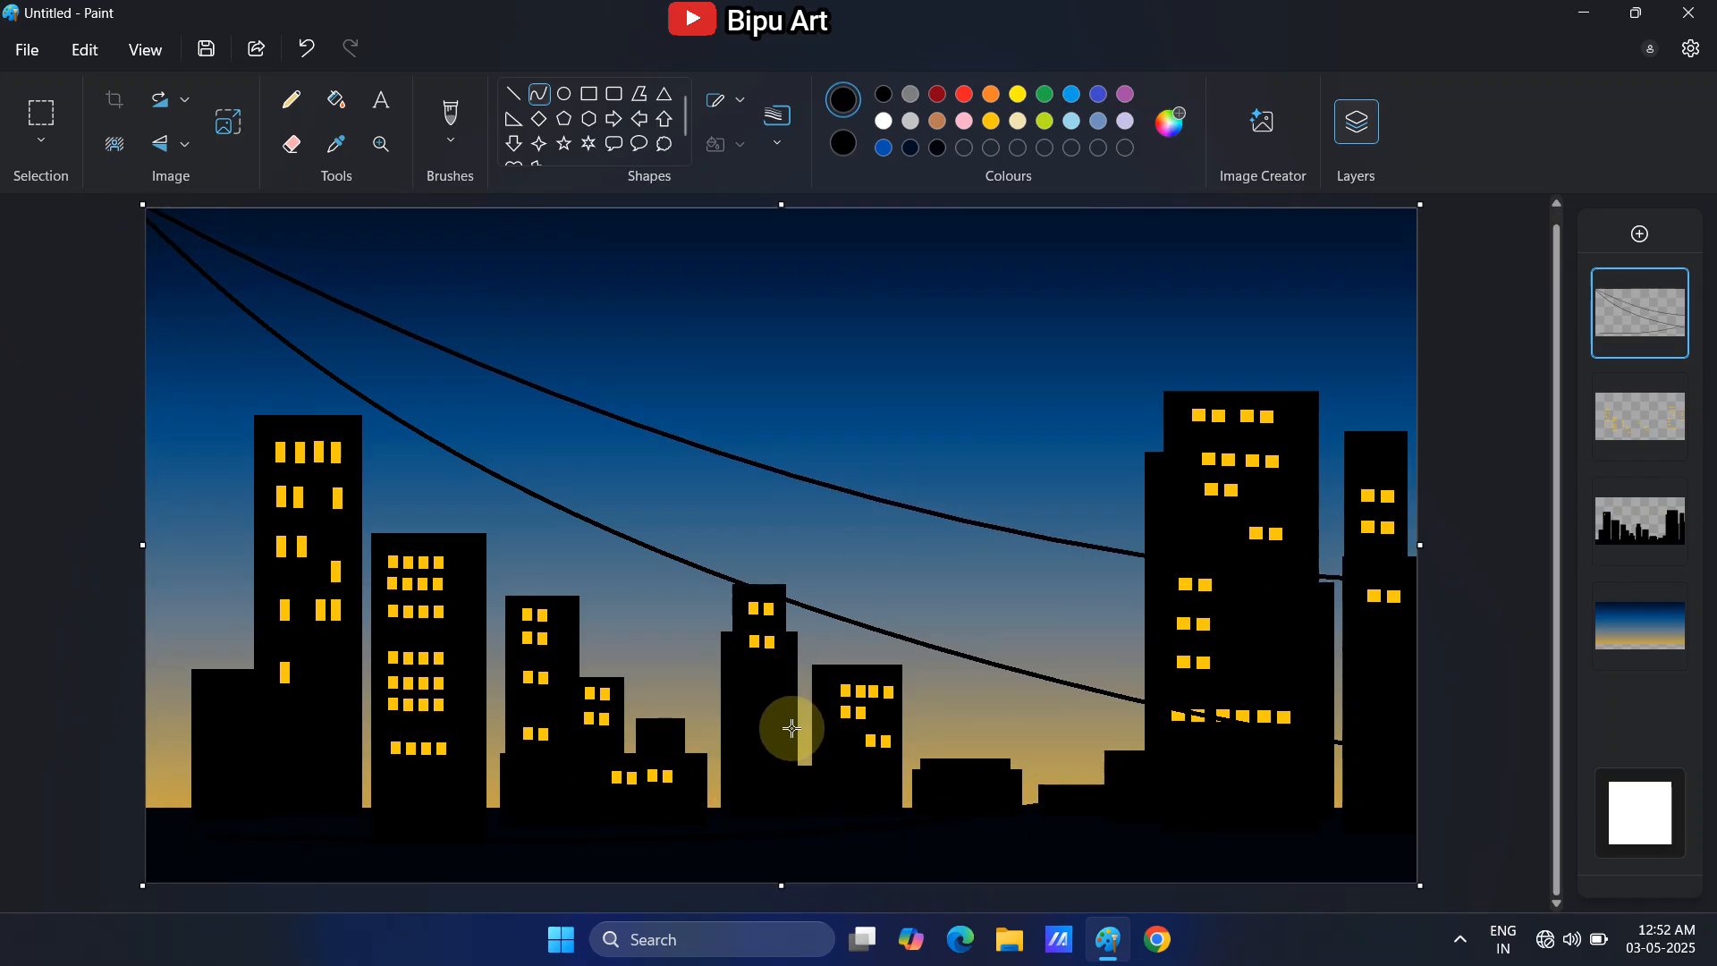
# Fill the ground strip below the skyline with black on the buildings layer
pyautogui.click(1632, 530)
pyautogui.click(338, 101)
pyautogui.click(425, 854)
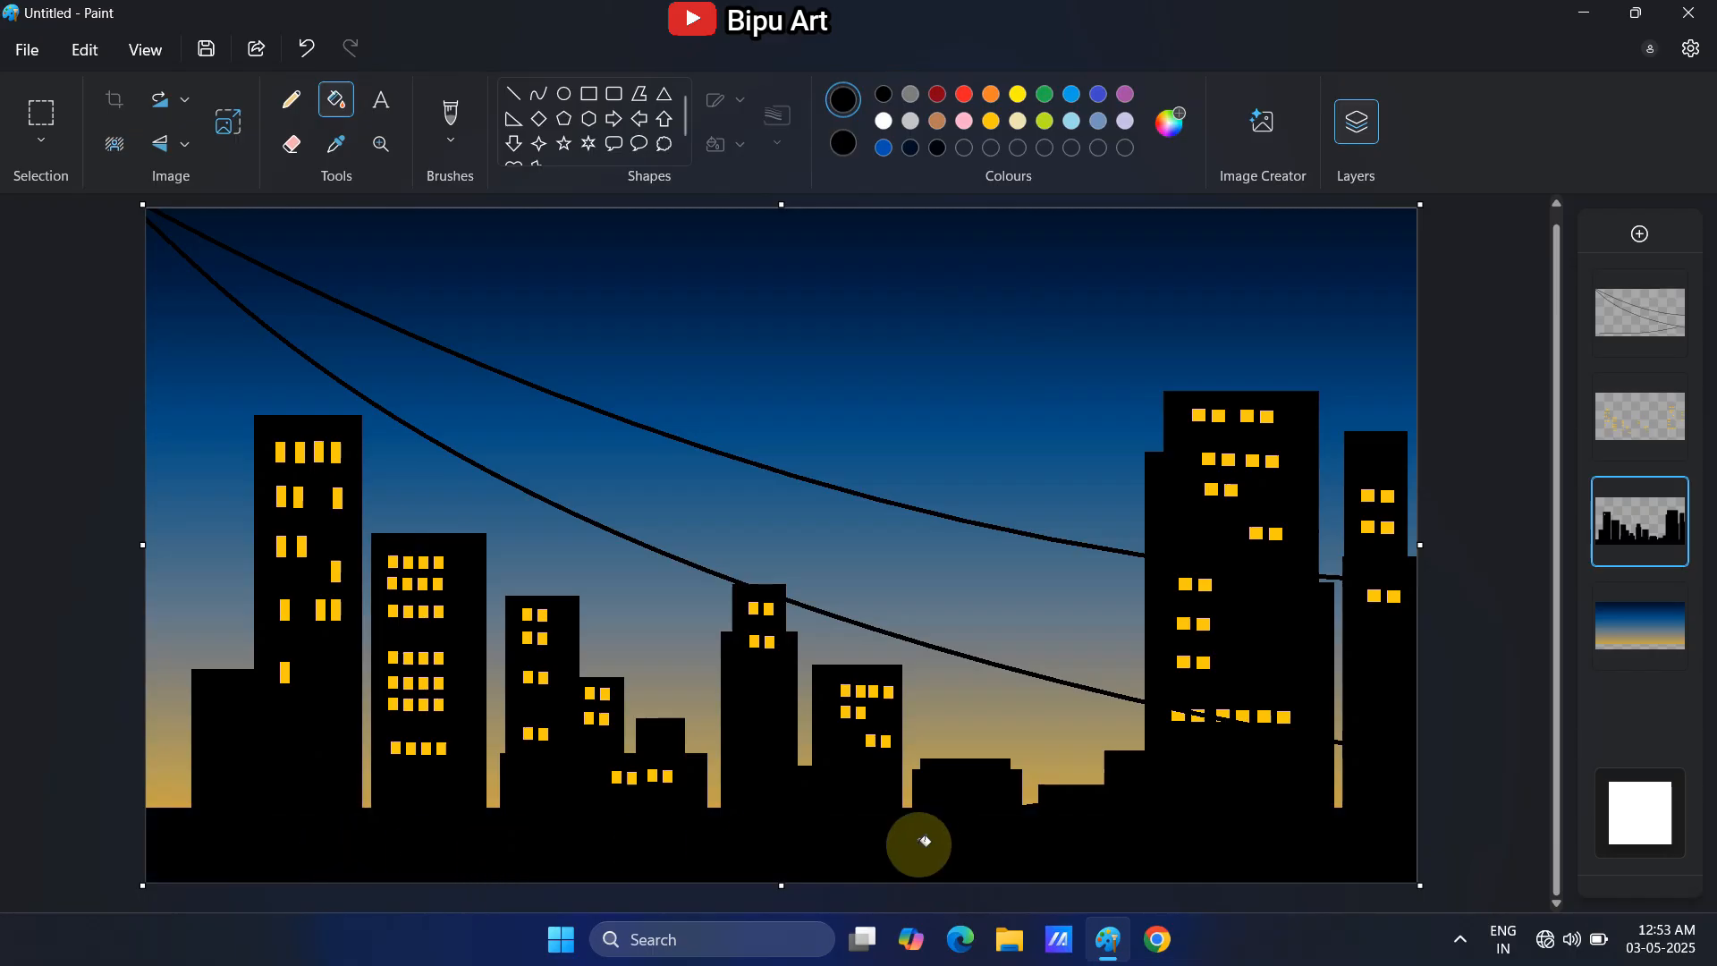
# Set up the Oval tool on the top layer with yellow as the colour, solid fill and no outline
pyautogui.click(1641, 313)
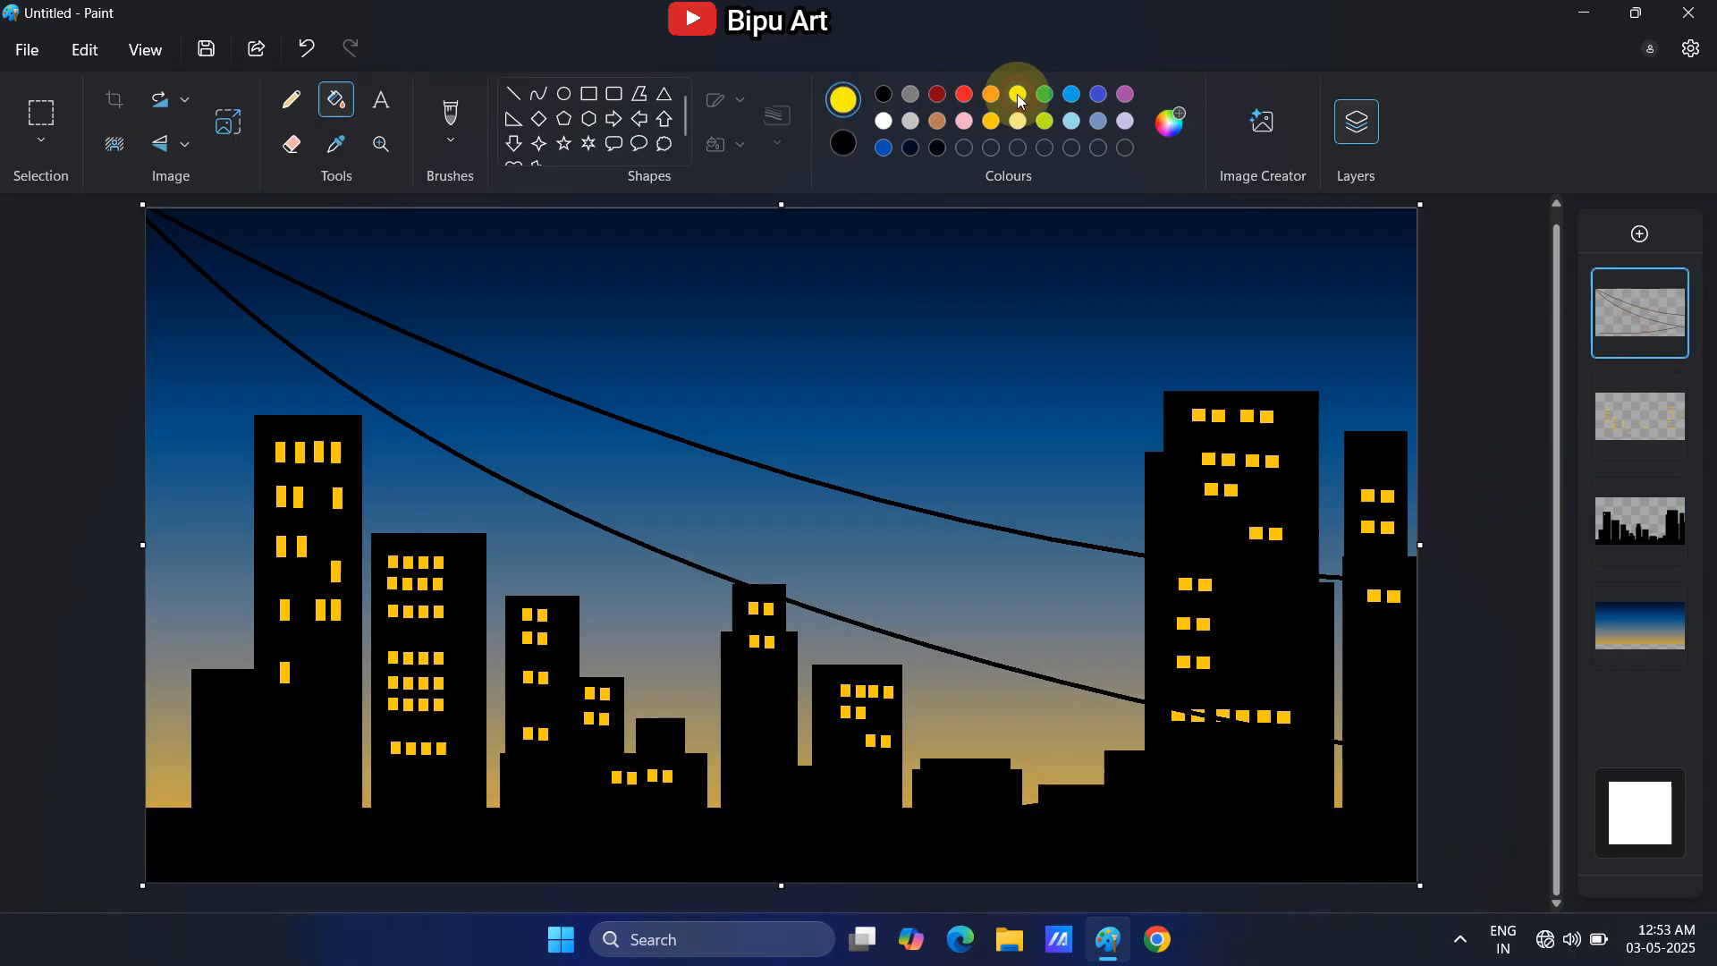
pyautogui.click(563, 94)
pyautogui.click(740, 145)
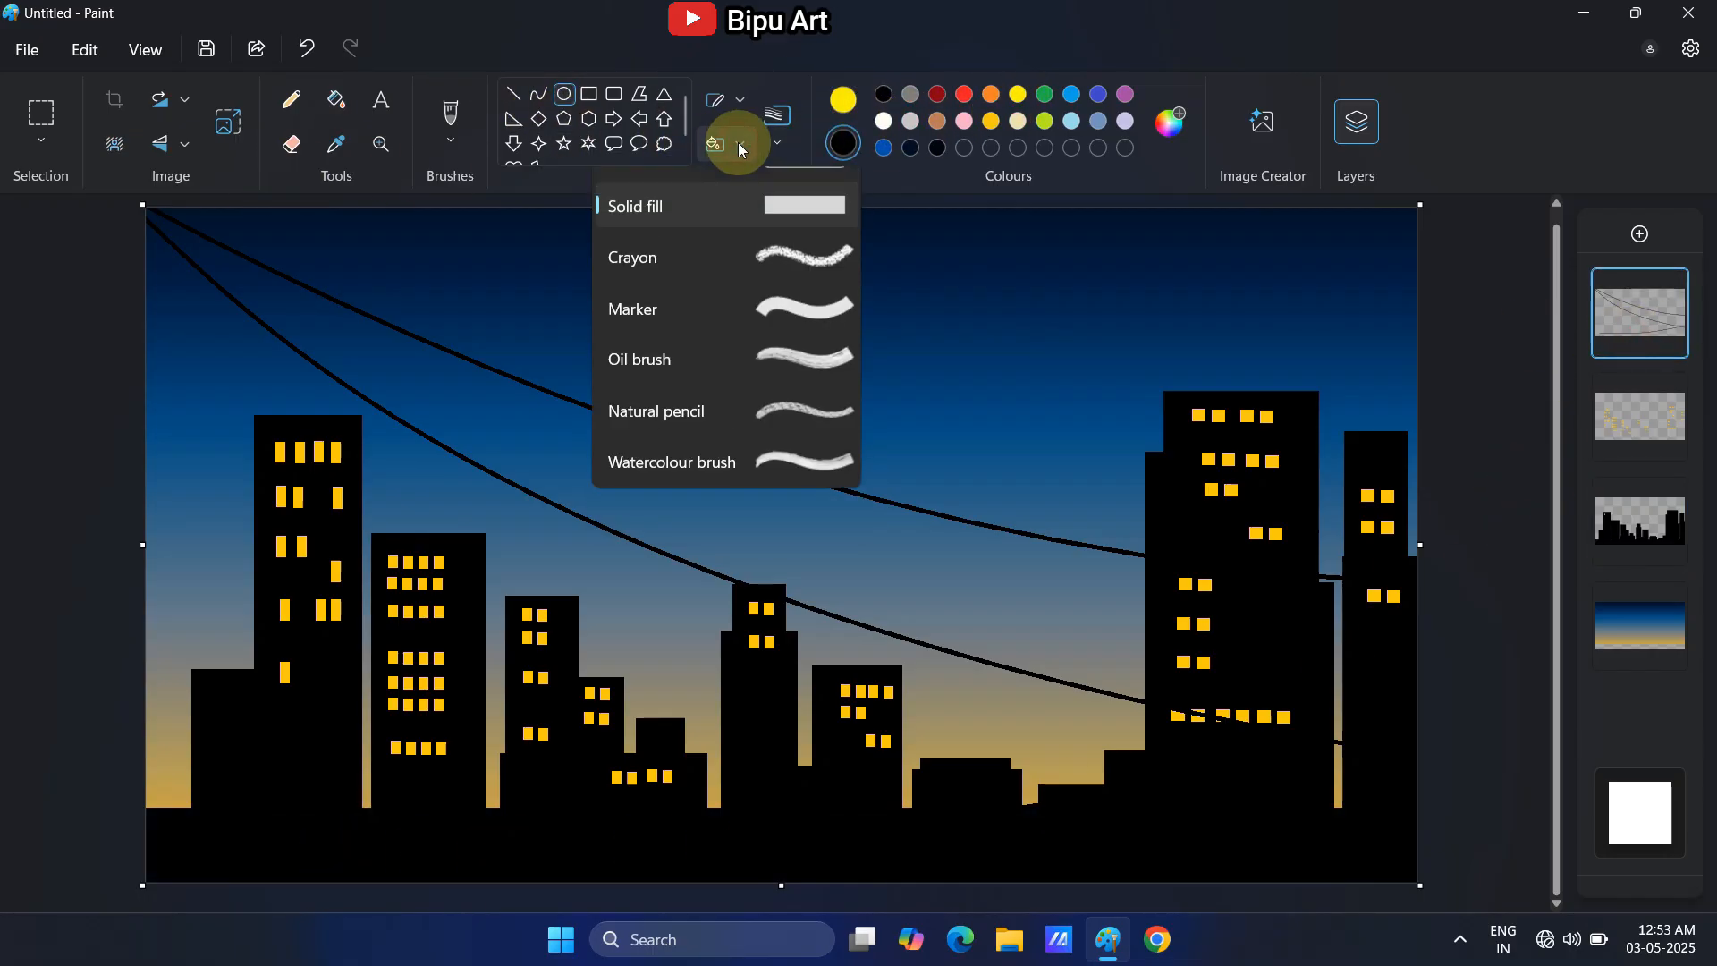
pyautogui.click(735, 245)
pyautogui.click(740, 100)
pyautogui.click(733, 166)
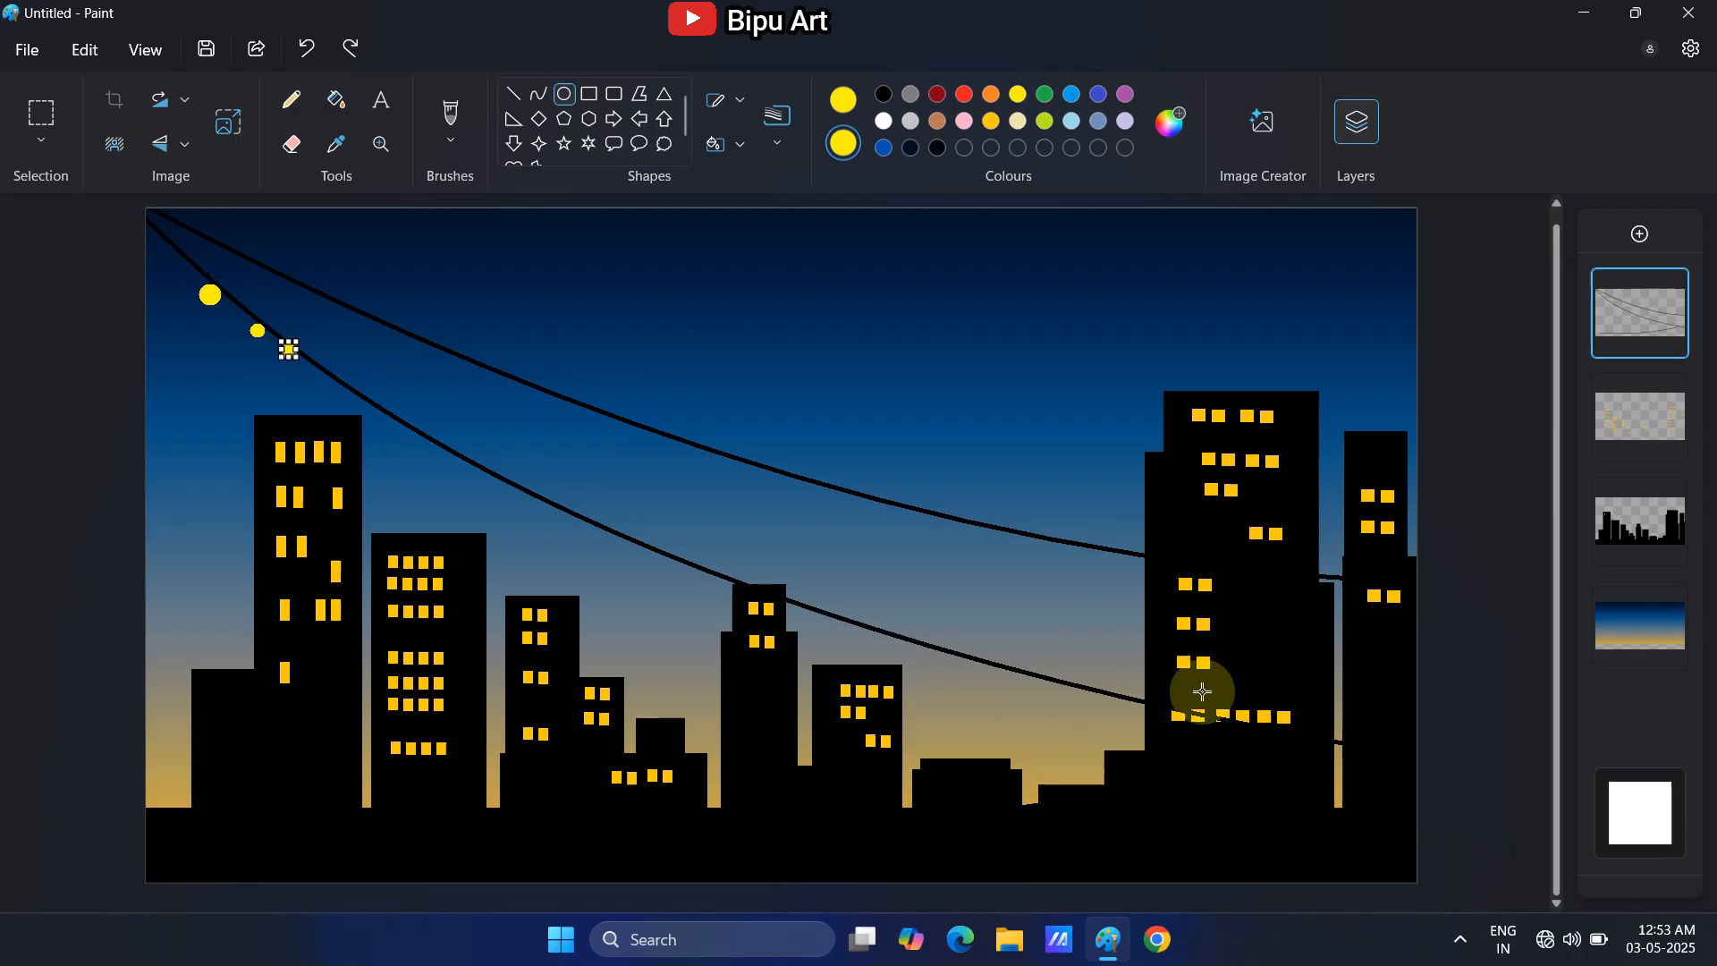
# Draw small yellow light dots of varied size along both hanging curves, undoing a misplaced one
pyautogui.moveTo(1105, 696); pyautogui.dragTo(1114, 706)
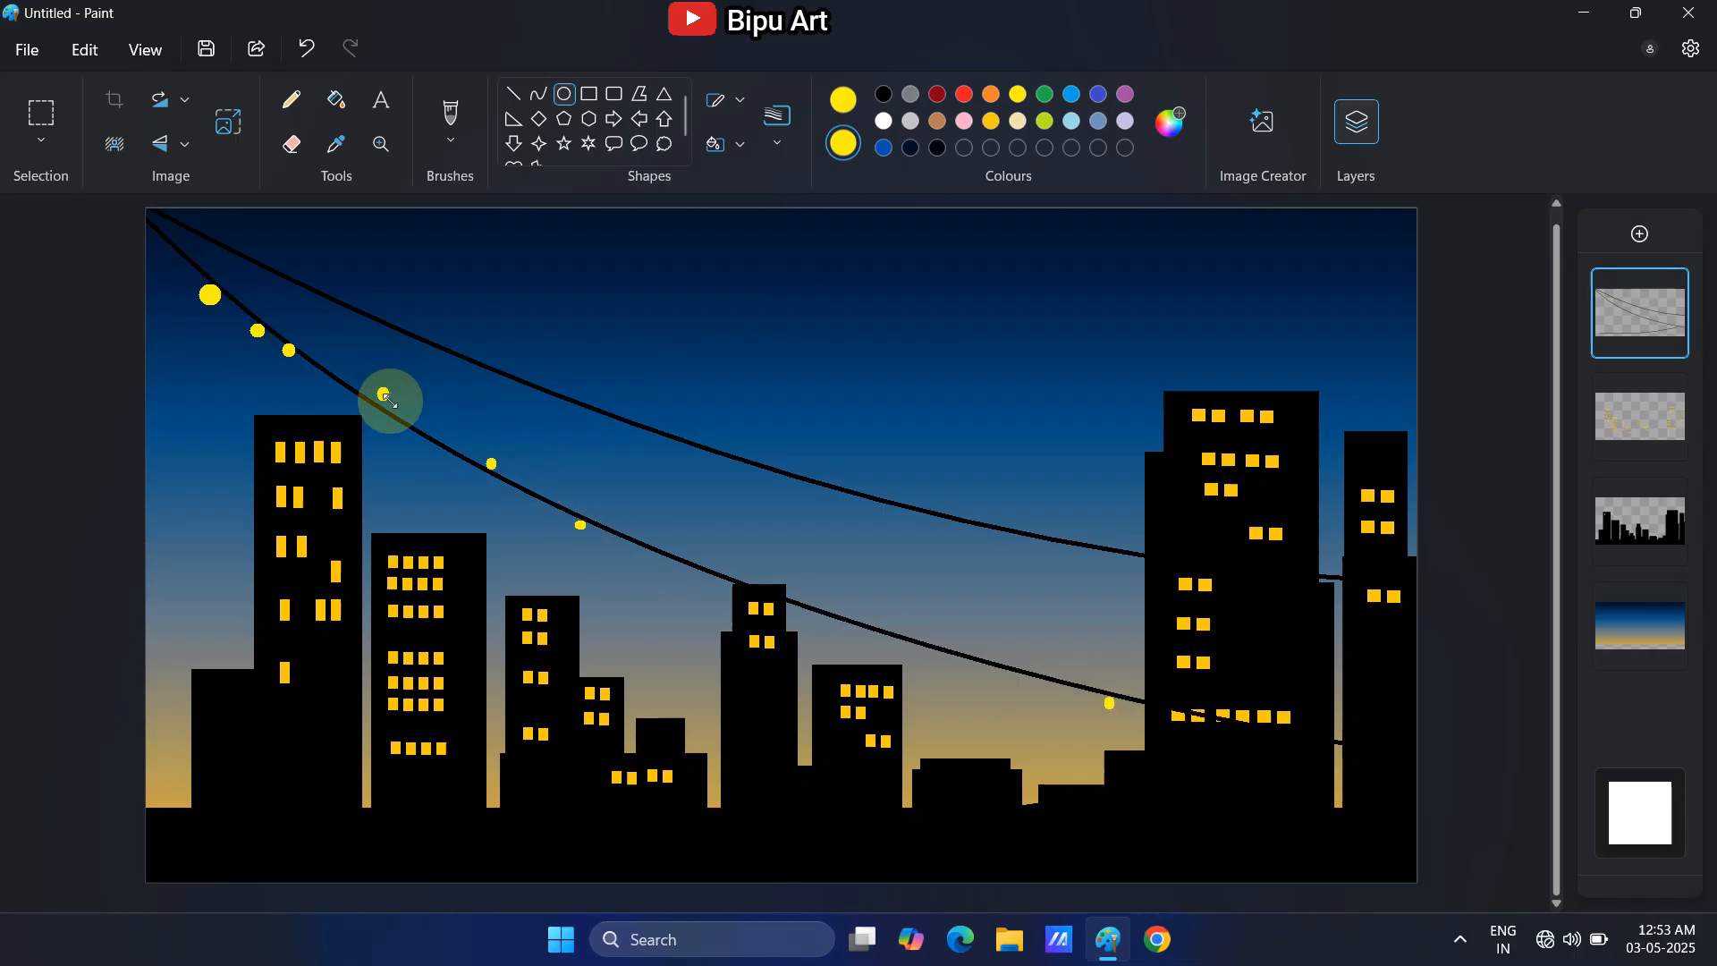
pyautogui.hotkey('ctrl', 'z')
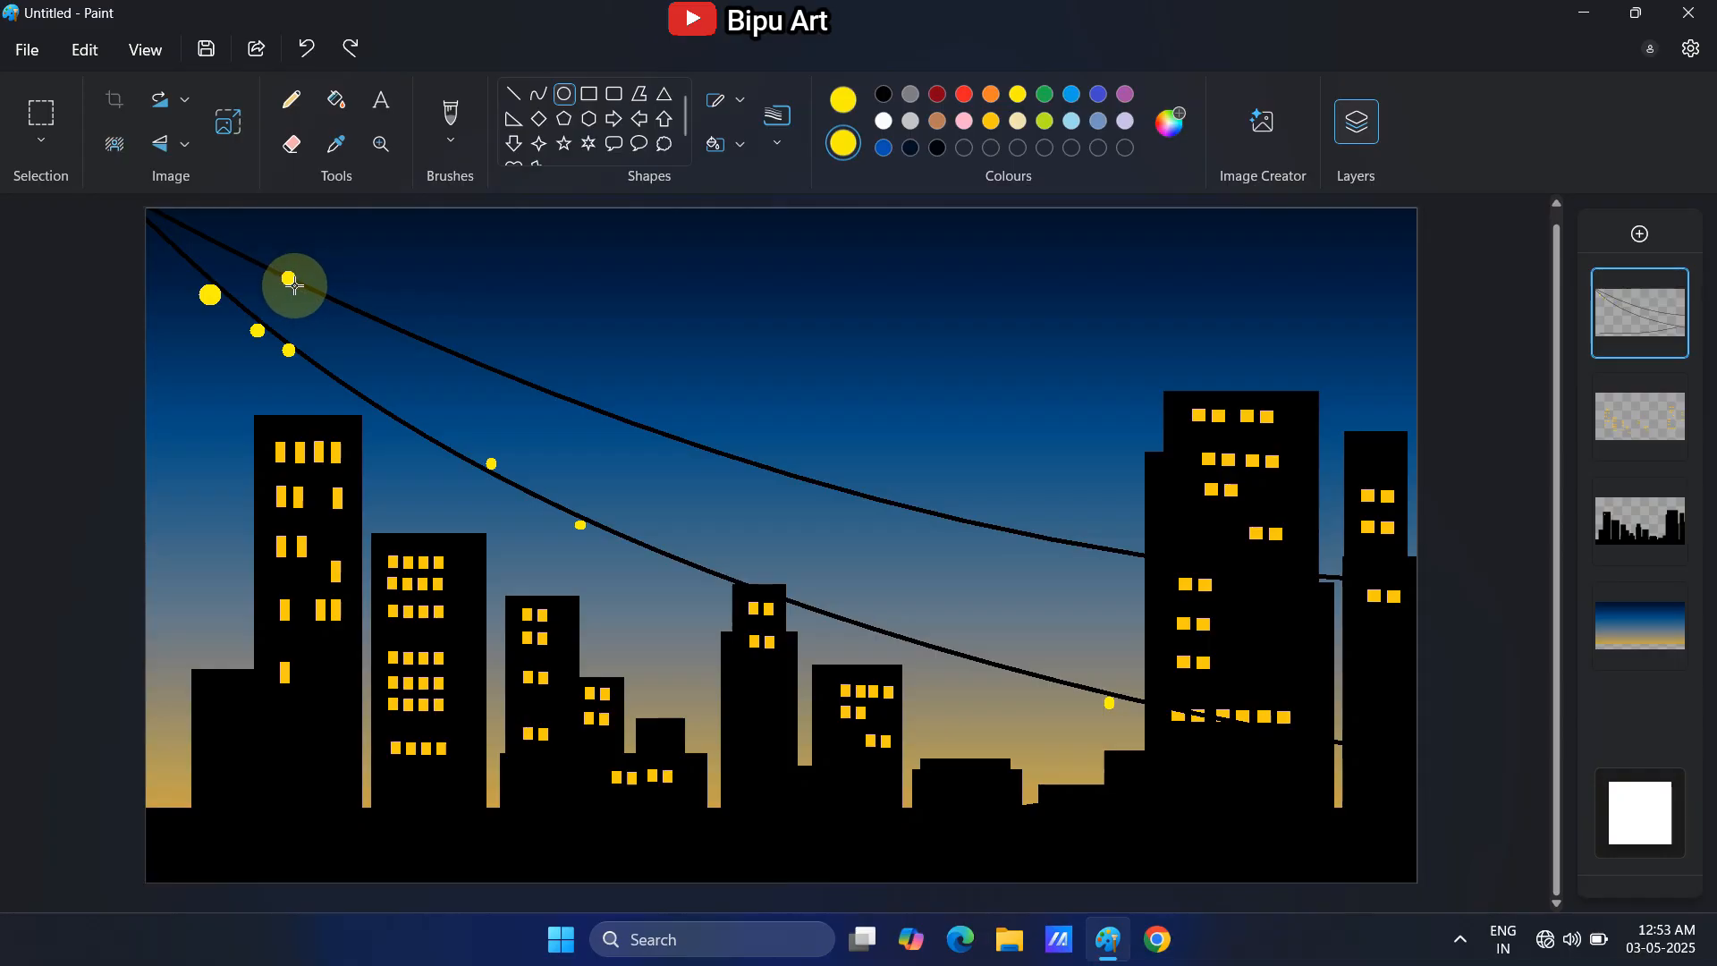
pyautogui.moveTo(806, 461); pyautogui.dragTo(809, 464)
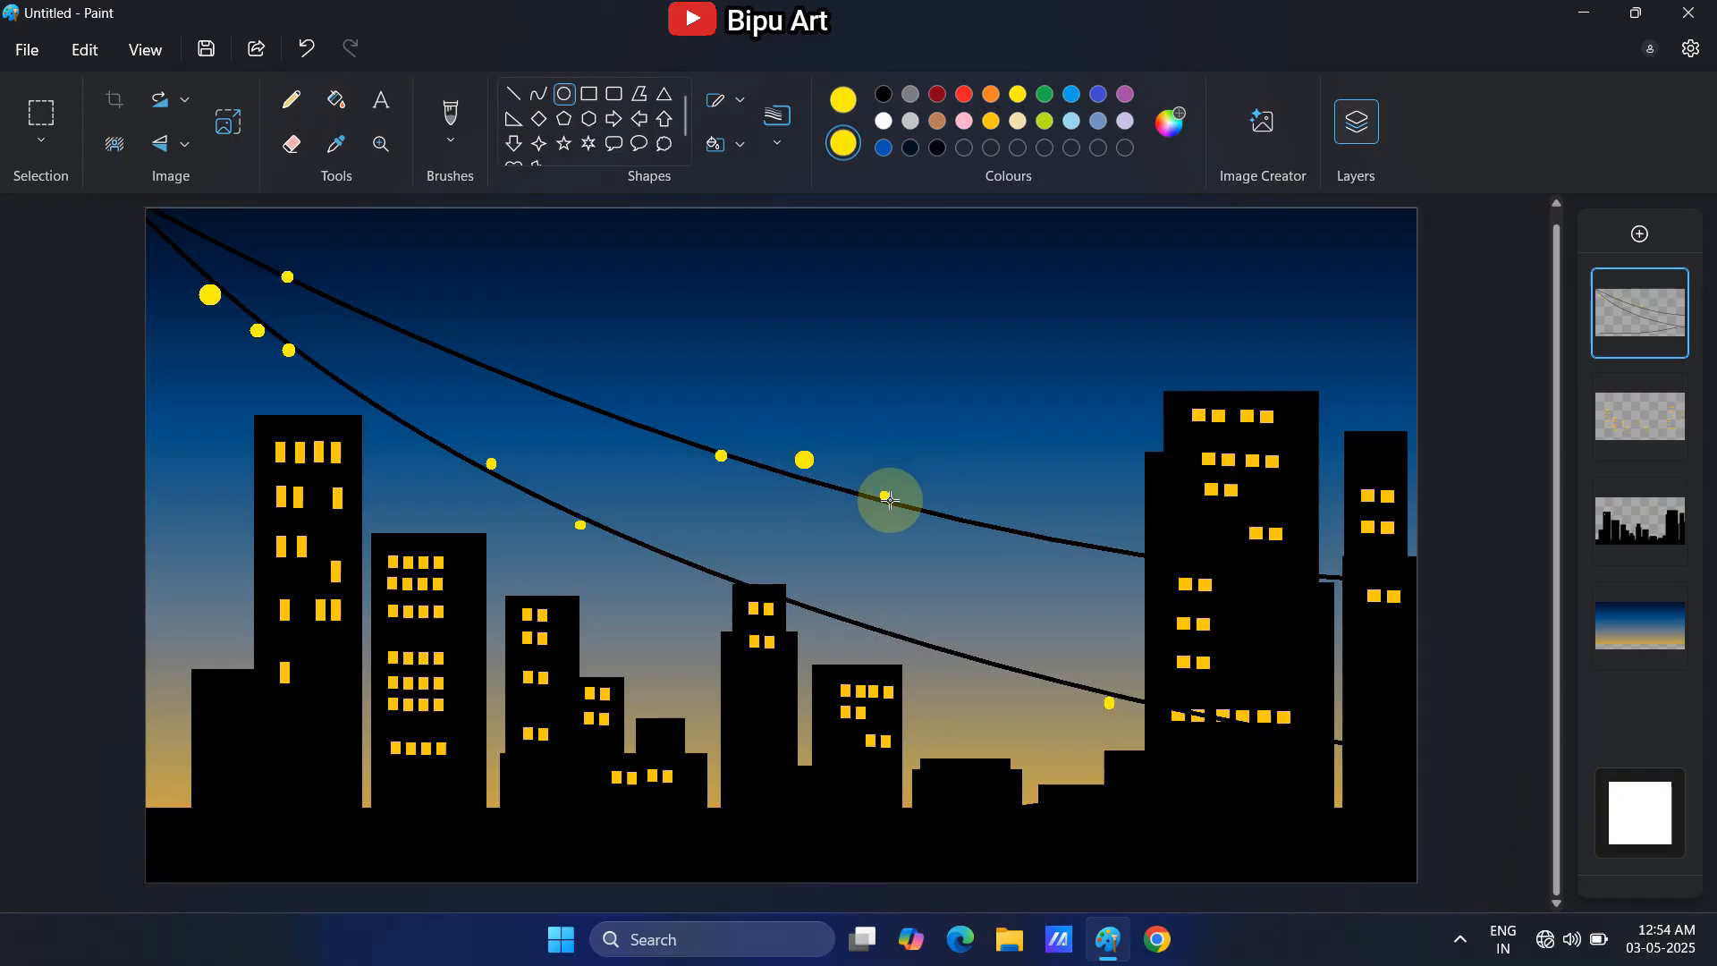
pyautogui.moveTo(384, 309); pyautogui.dragTo(398, 323)
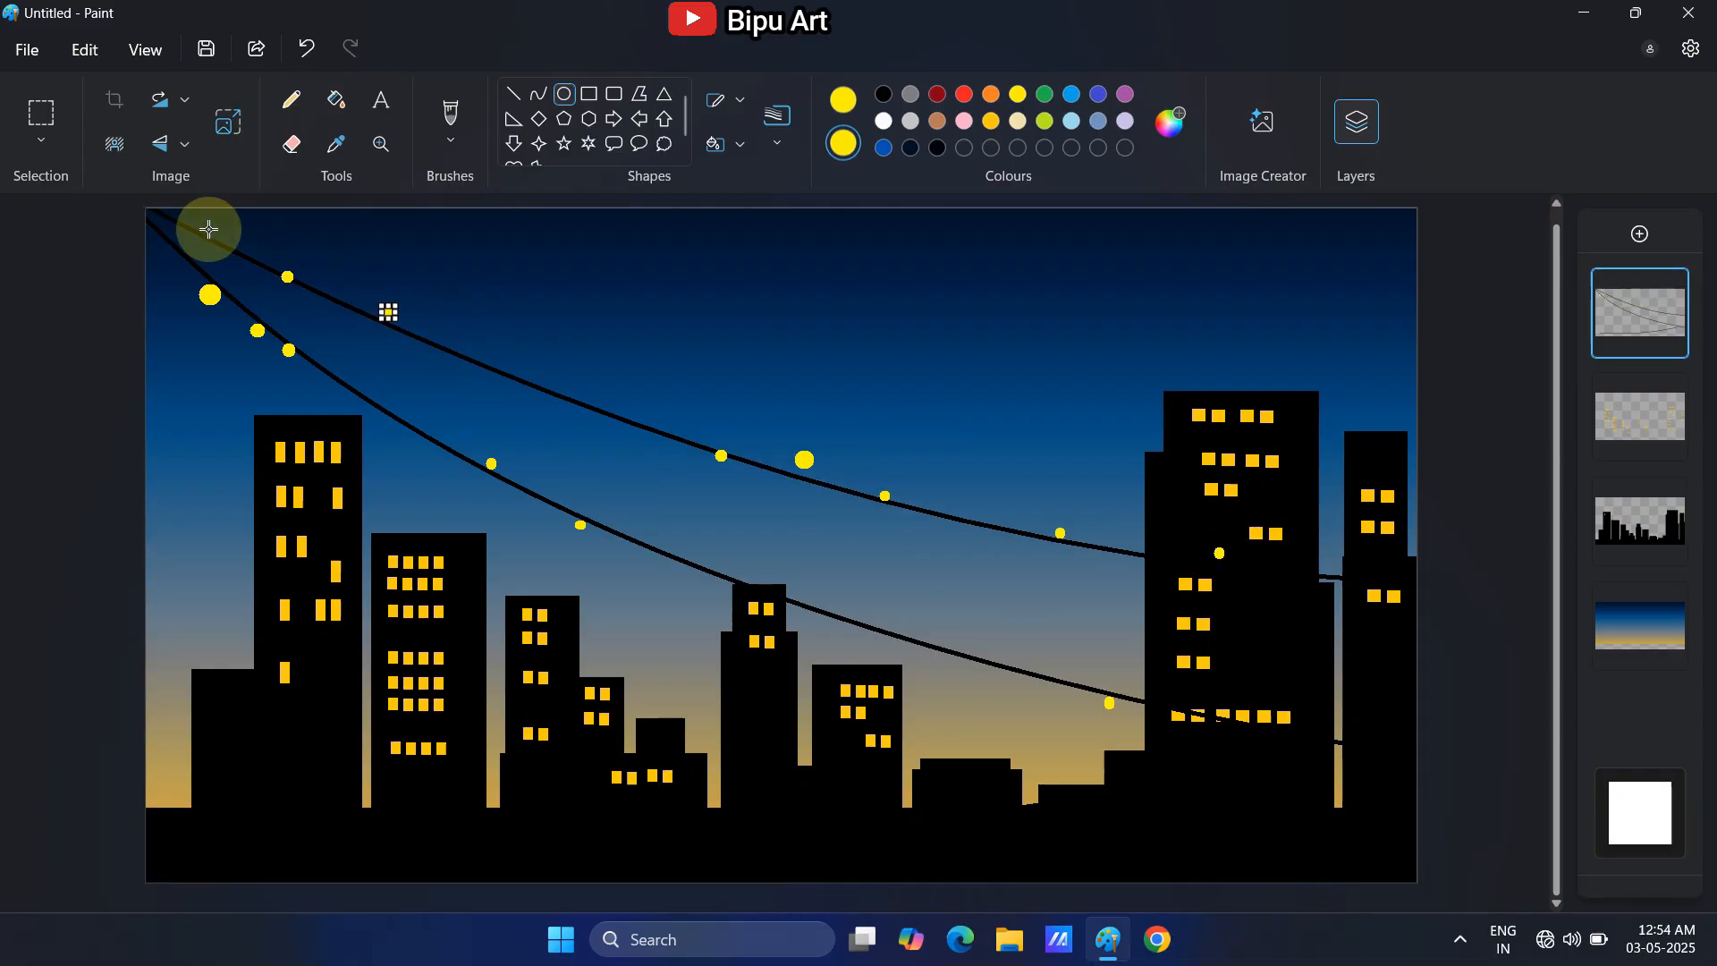
pyautogui.moveTo(386, 417); pyautogui.dragTo(398, 430)
pyautogui.moveTo(834, 611); pyautogui.dragTo(847, 623)
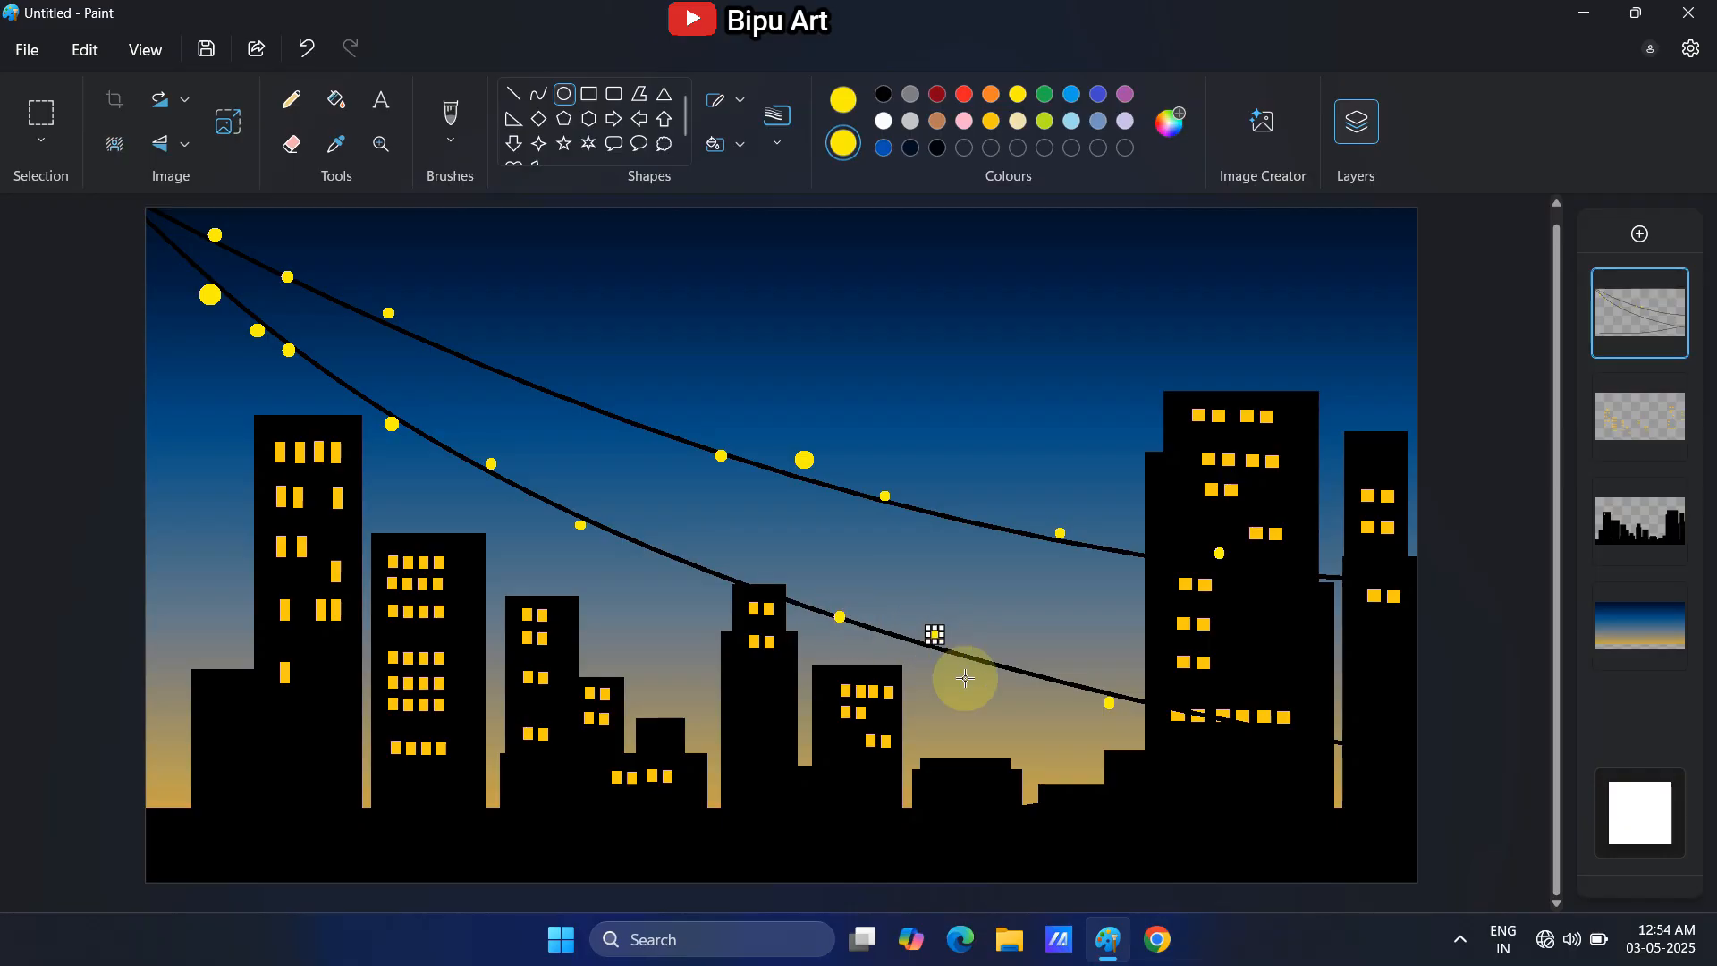
# Draw small yellow light dots along the ground from the left buildings towards the large right tower
pyautogui.moveTo(461, 833); pyautogui.dragTo(469, 839)
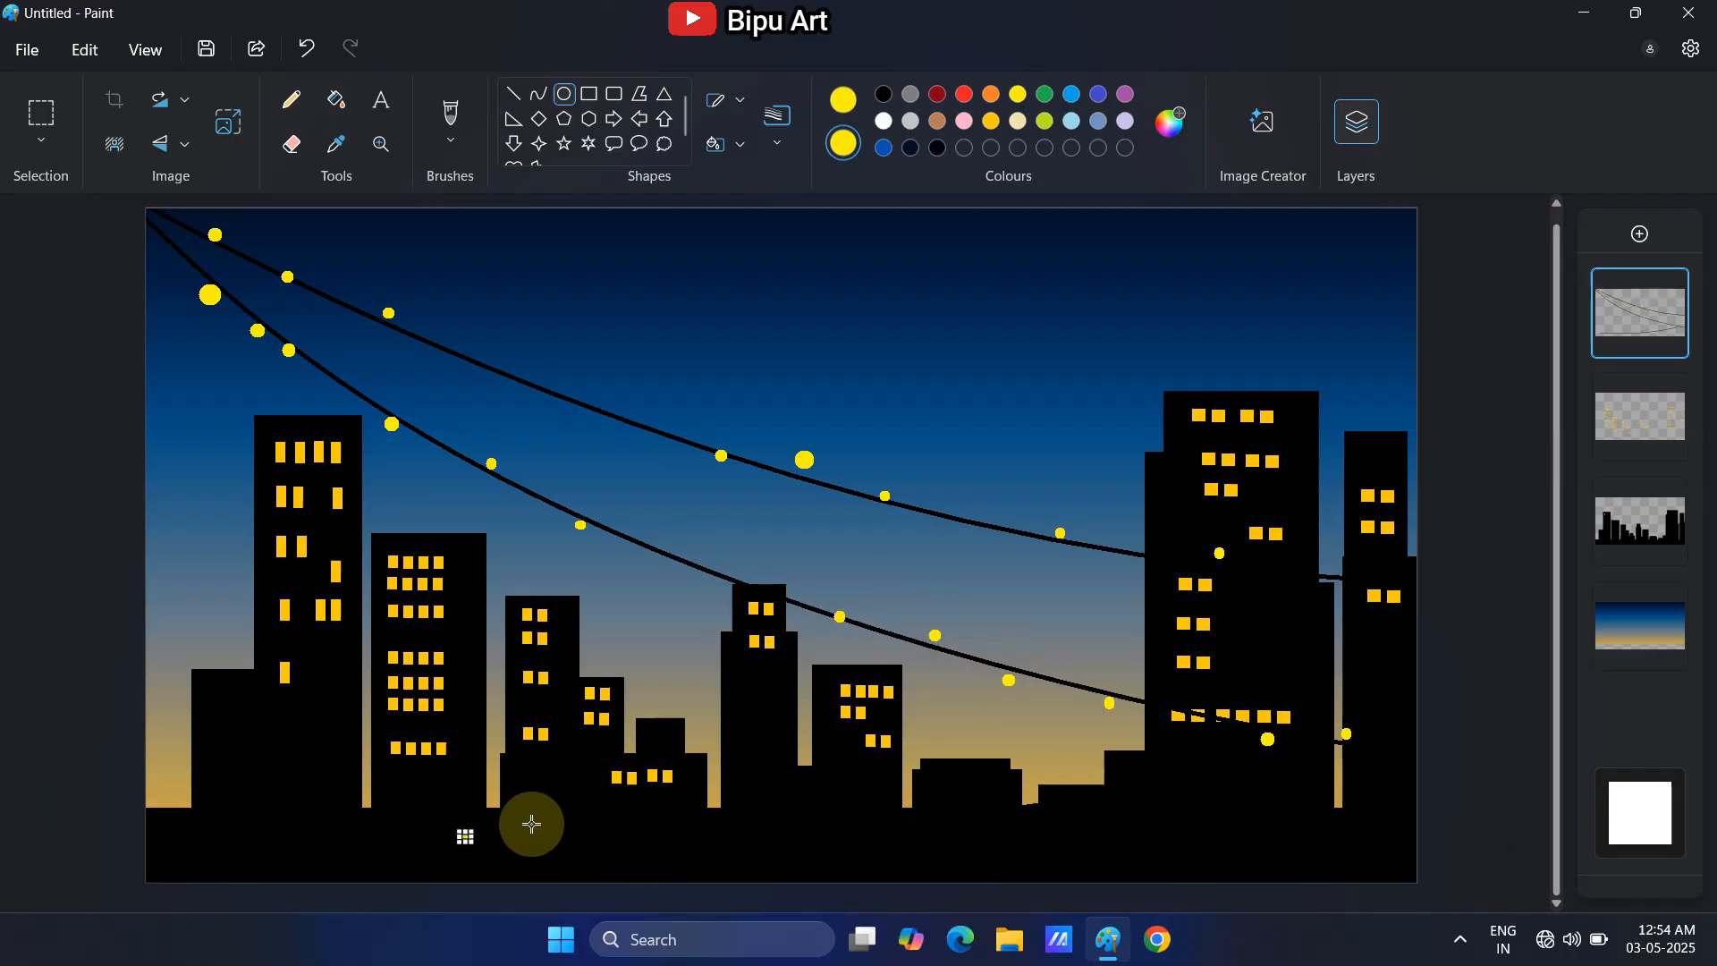
pyautogui.moveTo(808, 792); pyautogui.dragTo(749, 836)
pyautogui.moveTo(966, 800); pyautogui.dragTo(974, 808)
pyautogui.moveTo(1087, 796); pyautogui.dragTo(1095, 806)
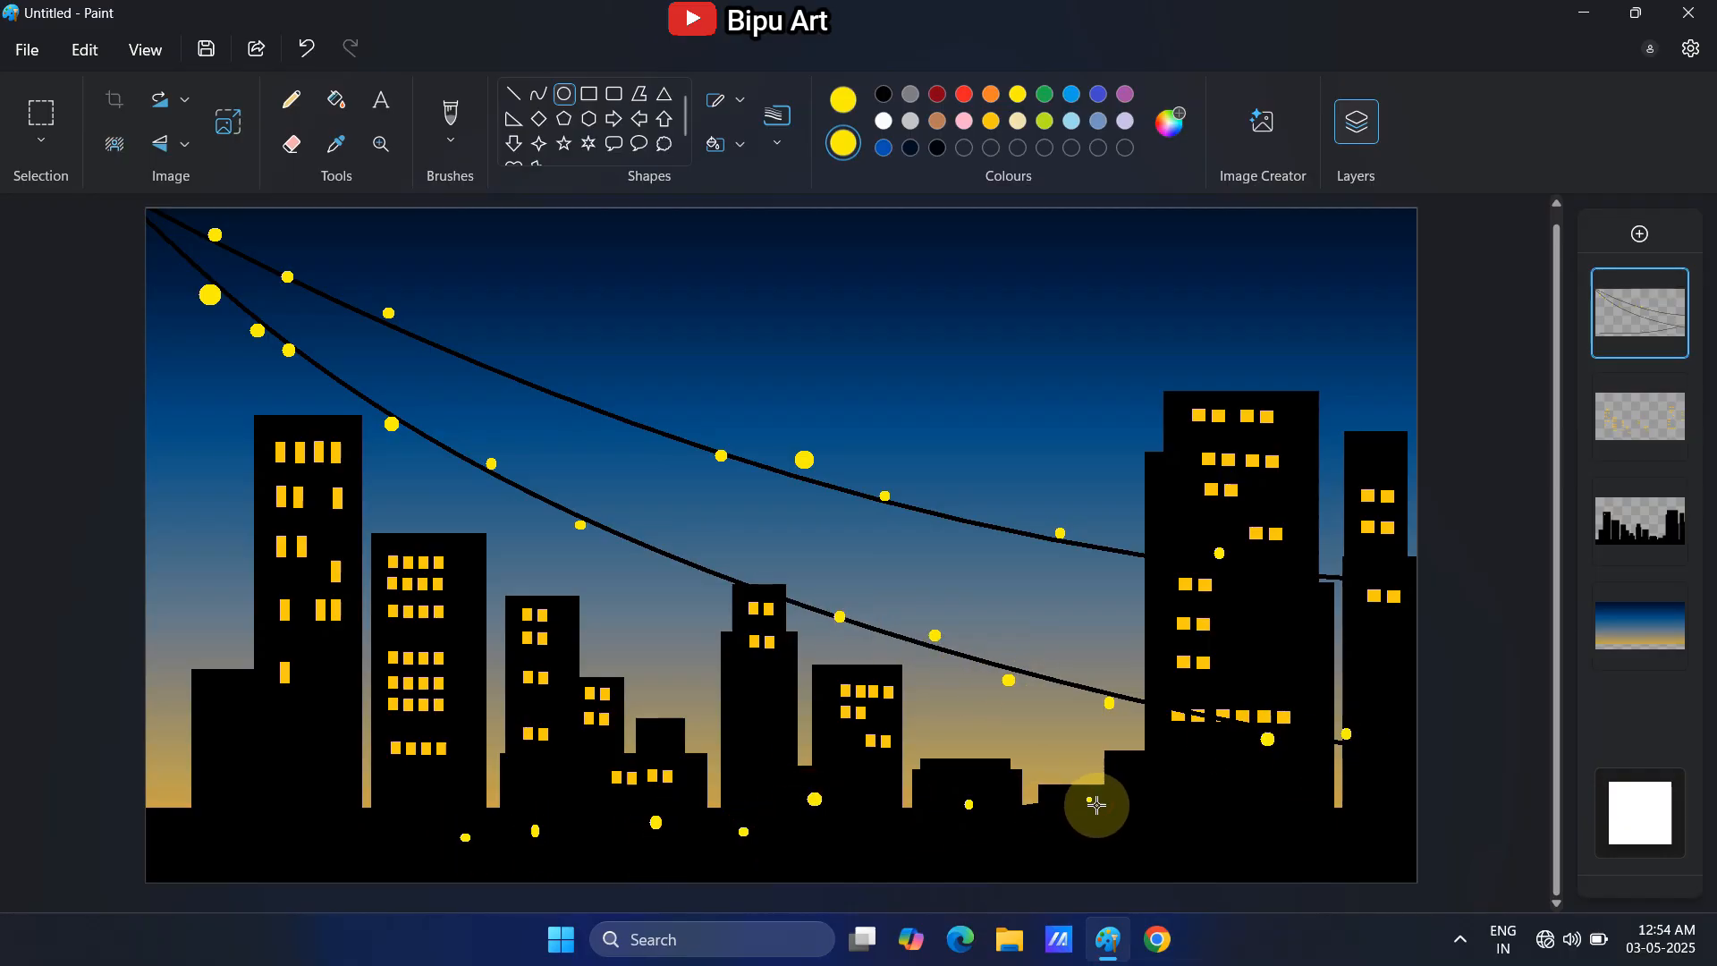
# Start the white lights with a dot near the upper curve's left end, using a white solid fill and no outline
pyautogui.click(883, 121)
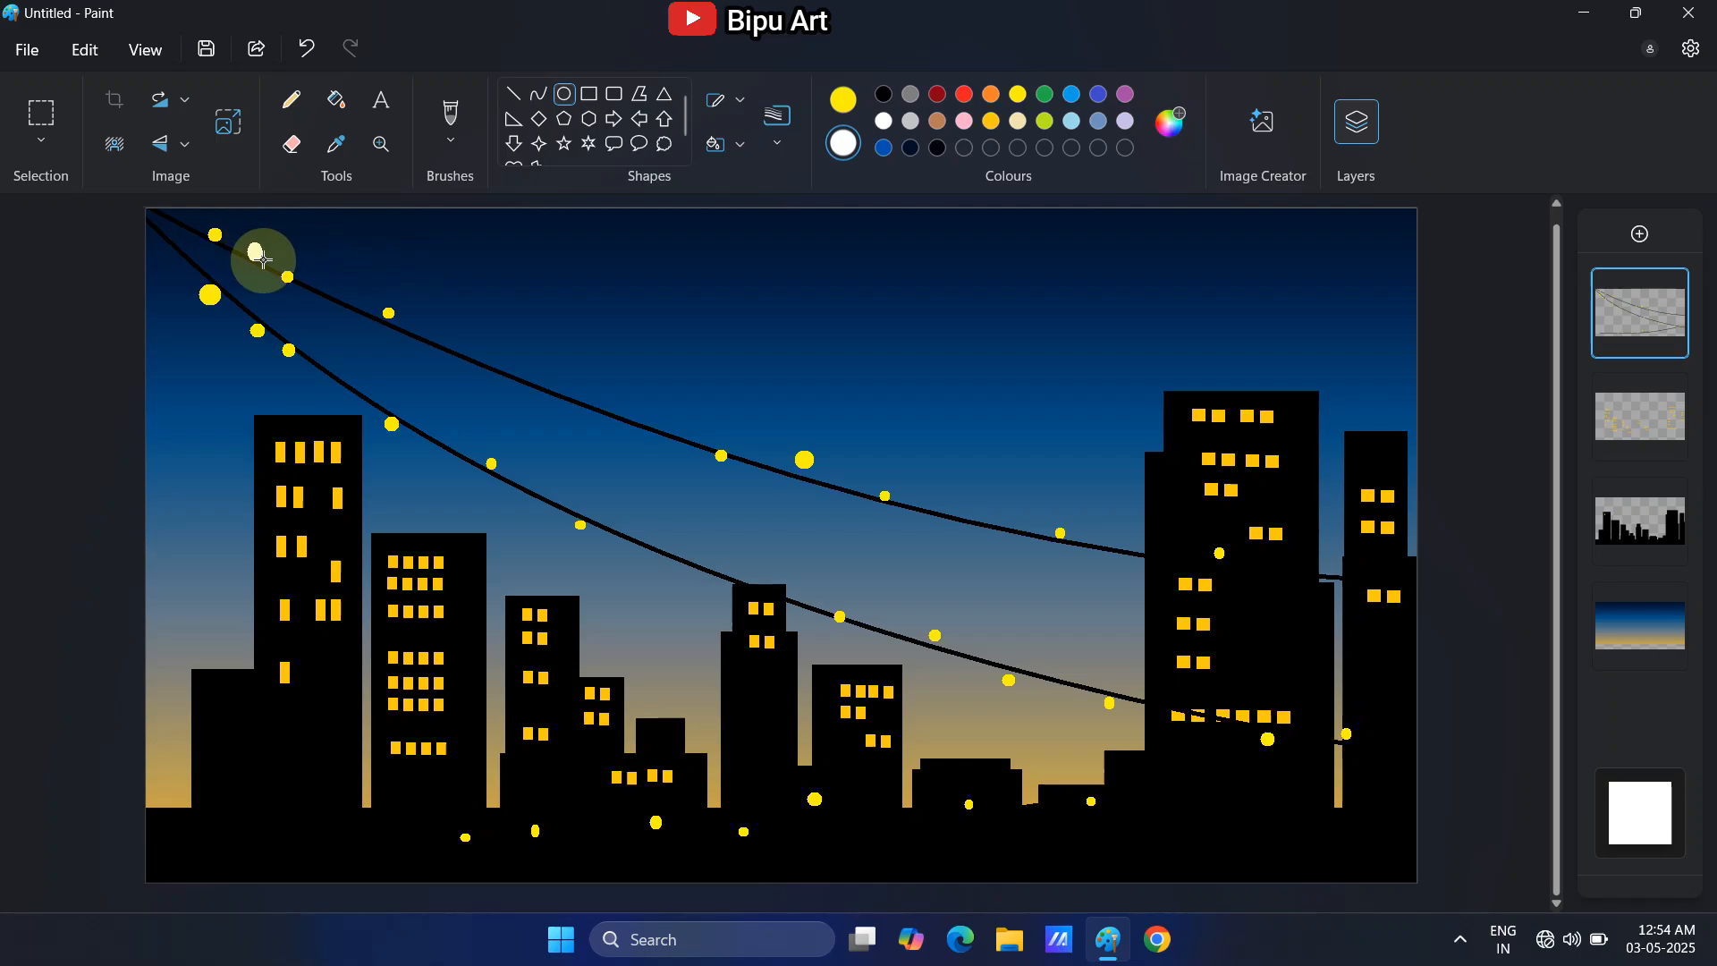
pyautogui.click(466, 258)
pyautogui.click(722, 105)
pyautogui.click(709, 156)
pyautogui.click(722, 109)
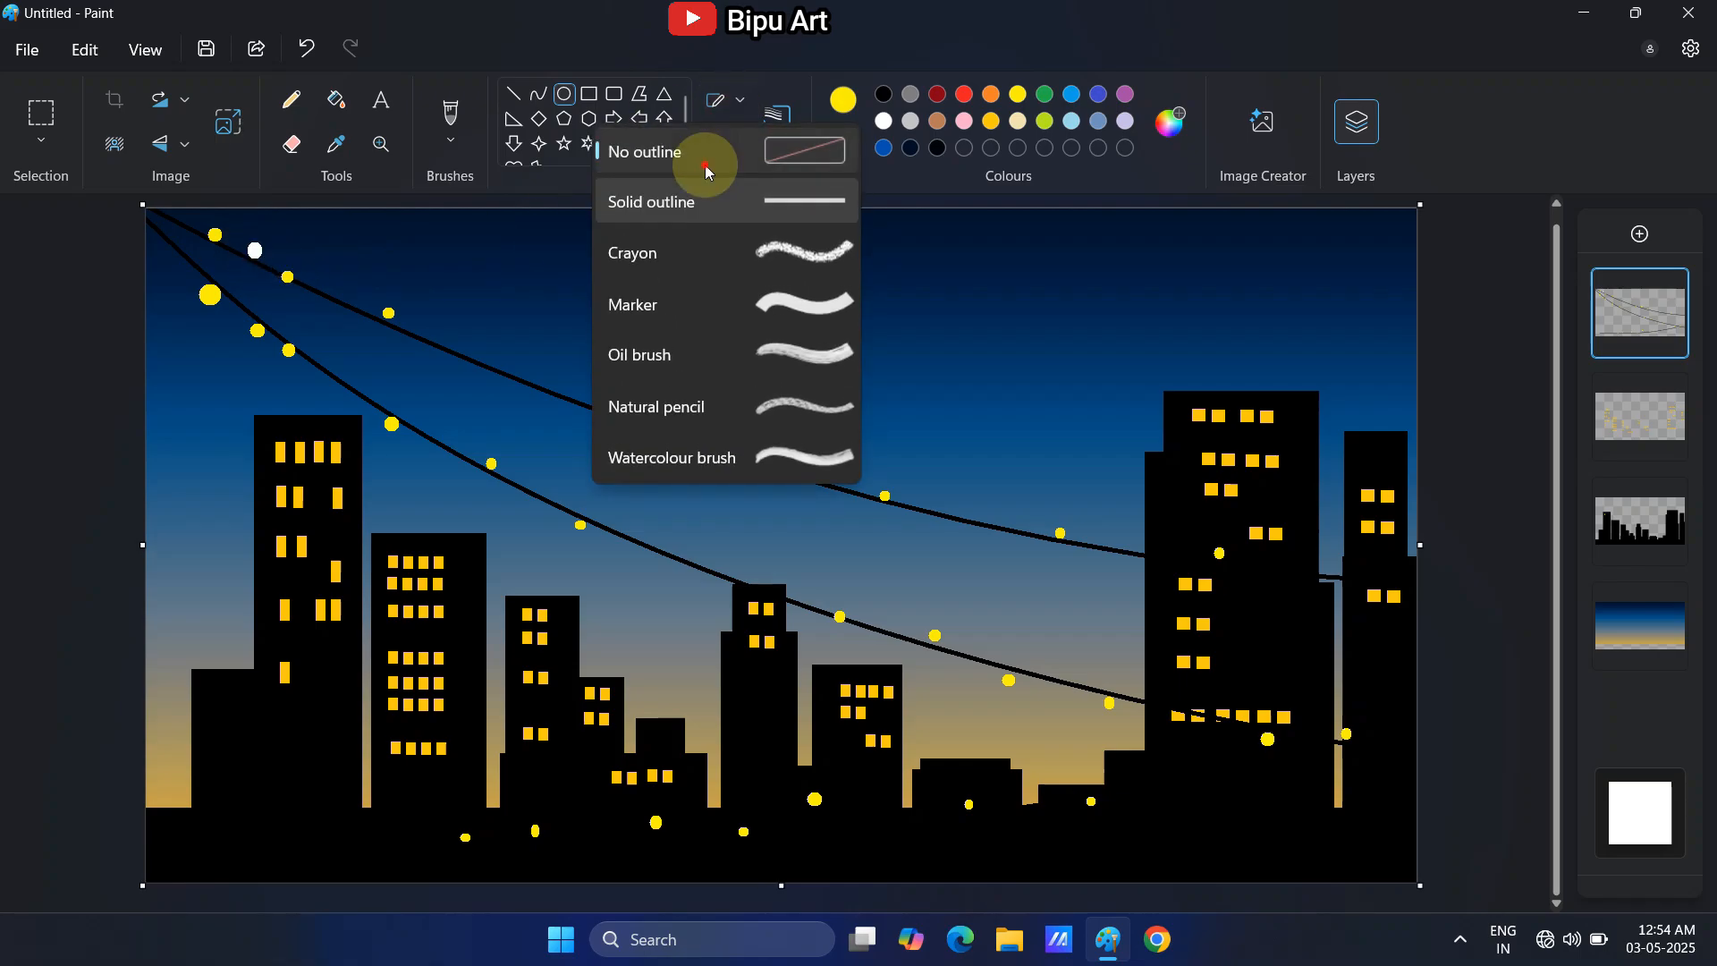
pyautogui.click(706, 167)
pyautogui.click(722, 150)
pyautogui.click(722, 221)
pyautogui.click(725, 105)
pyautogui.click(748, 162)
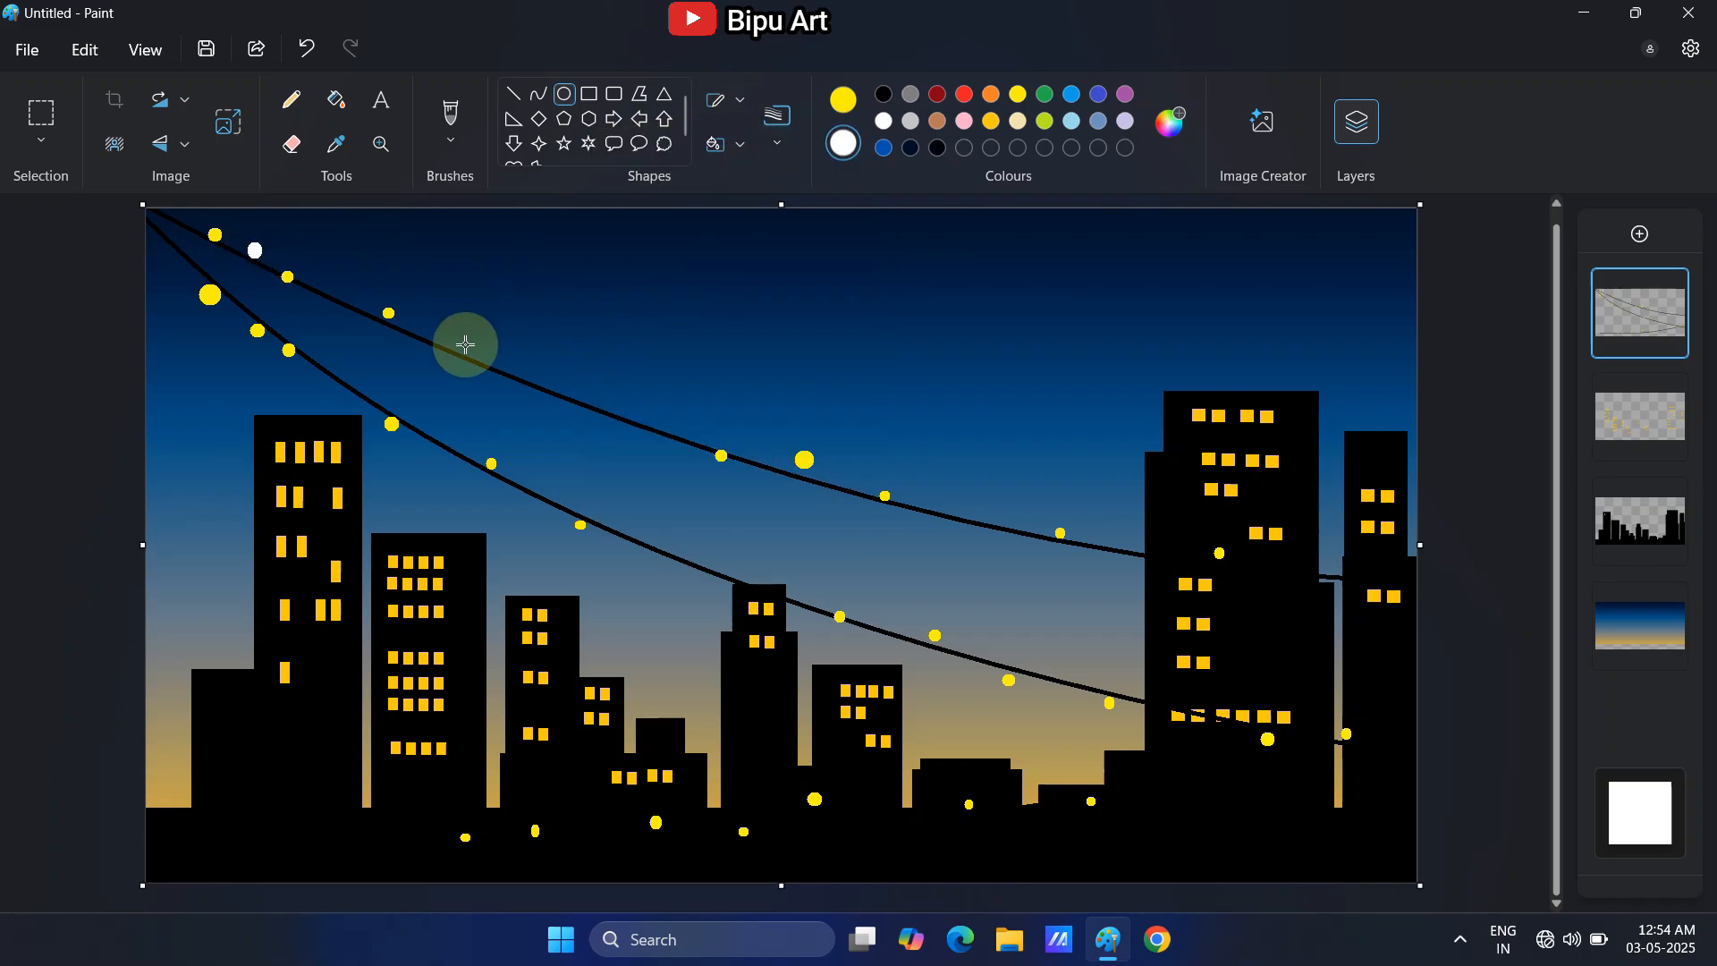
# Draw small white light dots of varied size between the yellow ones along the whole upper curve
pyautogui.moveTo(508, 367); pyautogui.dragTo(515, 374)
pyautogui.moveTo(621, 398); pyautogui.dragTo(556, 399)
pyautogui.moveTo(669, 432); pyautogui.dragTo(676, 440)
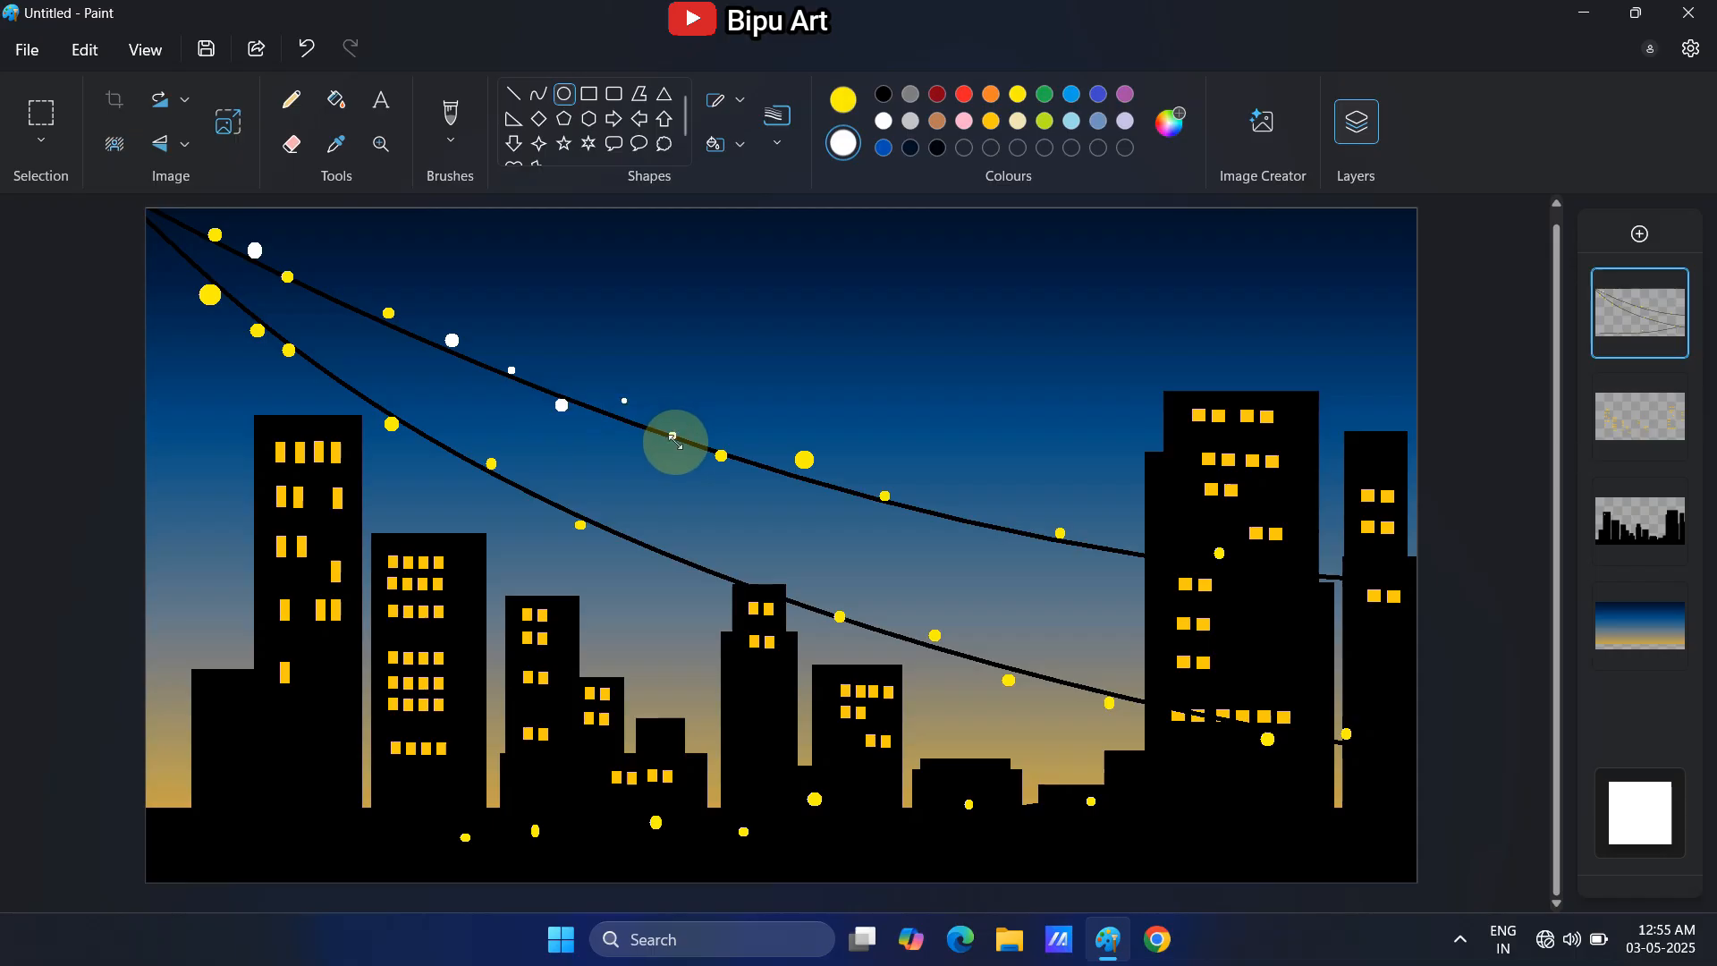
pyautogui.moveTo(400, 324); pyautogui.dragTo(407, 331)
pyautogui.moveTo(683, 431); pyautogui.dragTo(696, 443)
pyautogui.moveTo(751, 451); pyautogui.dragTo(760, 460)
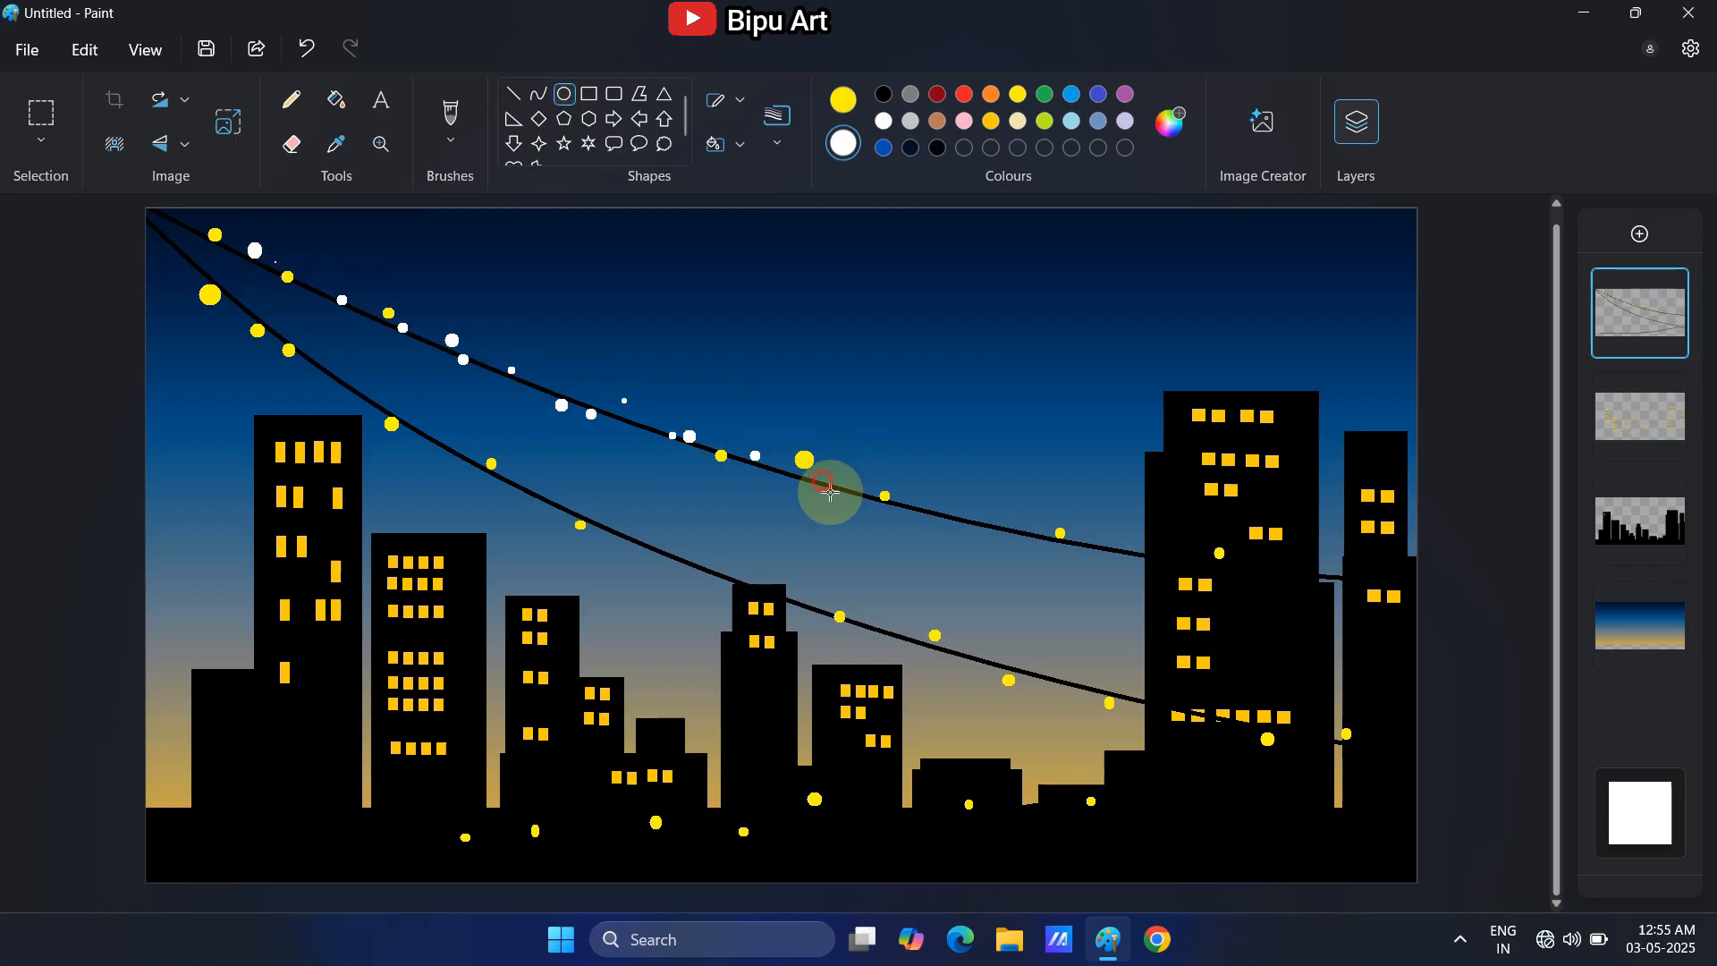
pyautogui.moveTo(1034, 538); pyautogui.dragTo(1043, 547)
pyautogui.moveTo(1156, 547); pyautogui.dragTo(1360, 583)
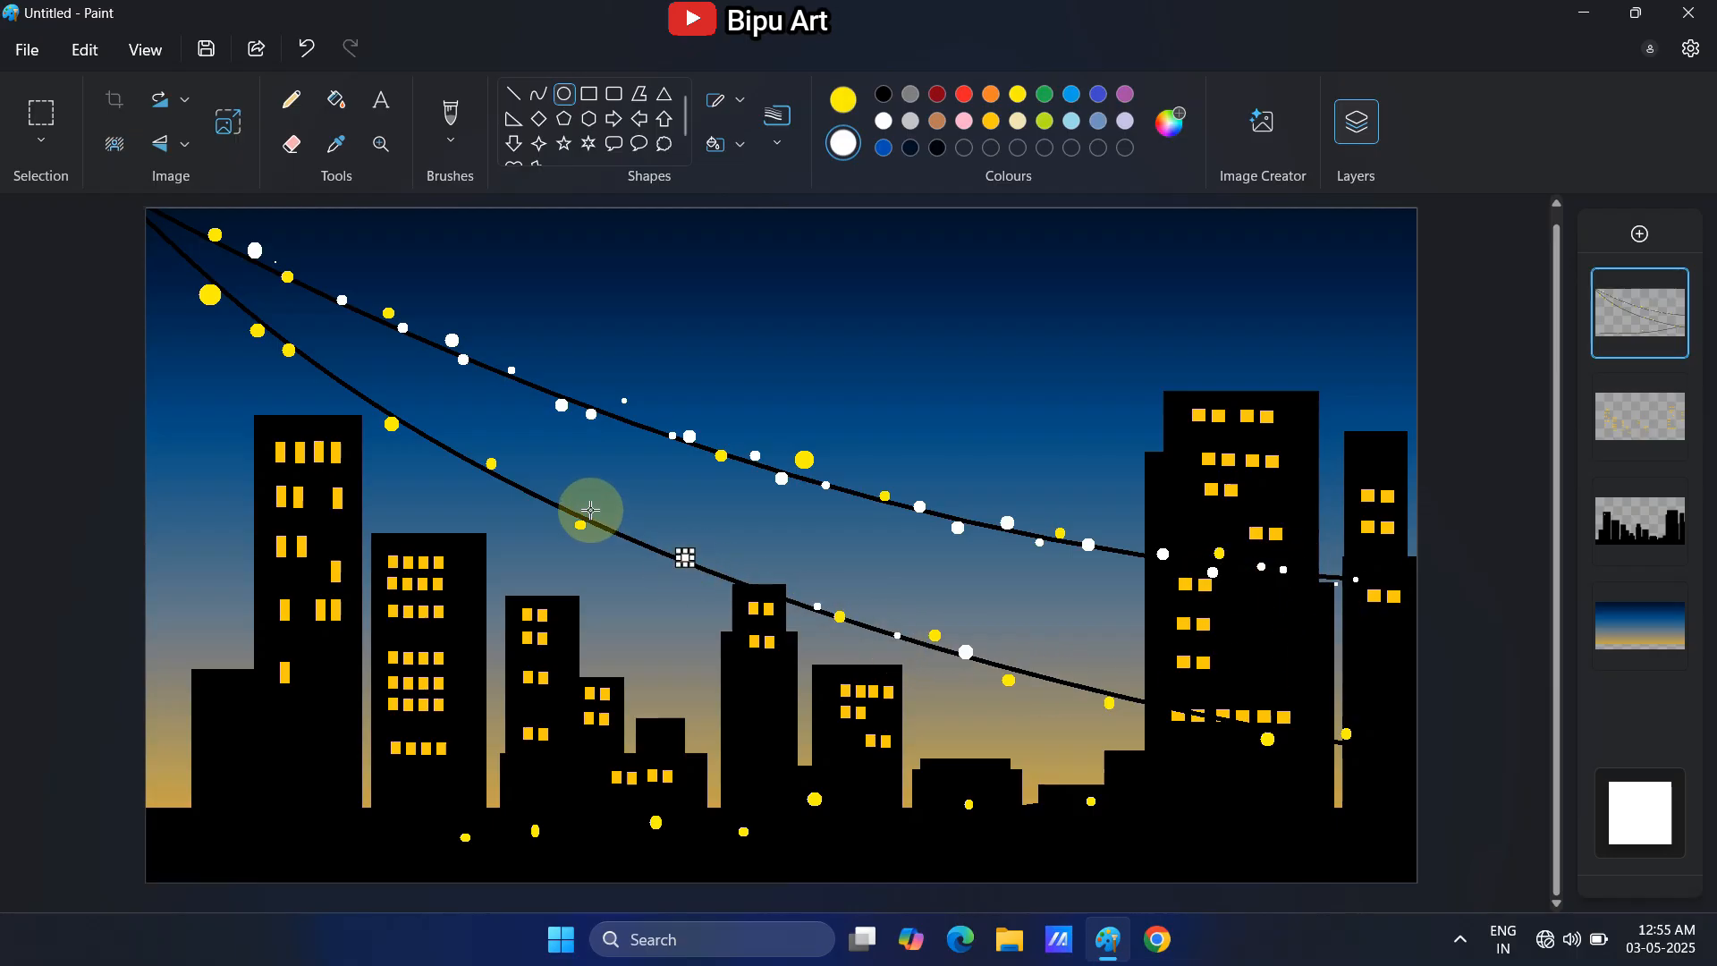
# Draw small white light dots between the yellow ones along the lower hanging curve
pyautogui.moveTo(590, 510); pyautogui.dragTo(600, 522)
pyautogui.moveTo(640, 531); pyautogui.dragTo(651, 541)
pyautogui.moveTo(525, 484); pyautogui.dragTo(536, 496)
pyautogui.moveTo(420, 434); pyautogui.dragTo(457, 447)
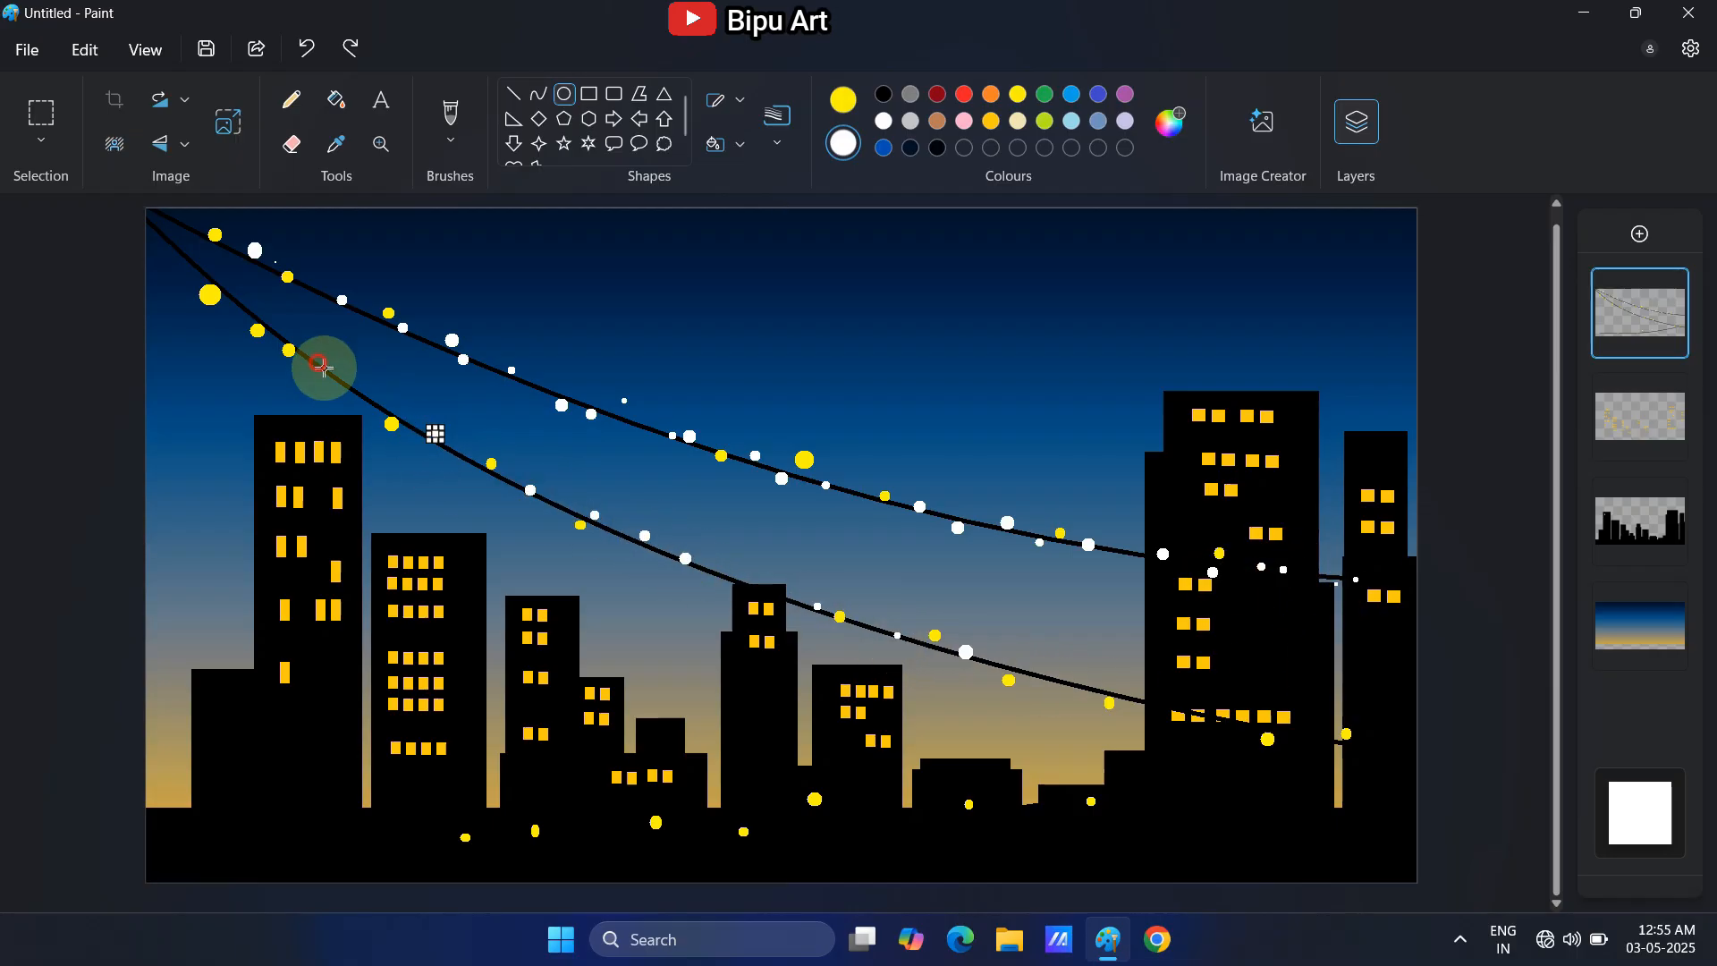
pyautogui.moveTo(317, 361); pyautogui.dragTo(326, 372)
# Scatter small white light dots across the ground from the lower-left corner to the base of the large right tower
pyautogui.moveTo(365, 836); pyautogui.dragTo(372, 844)
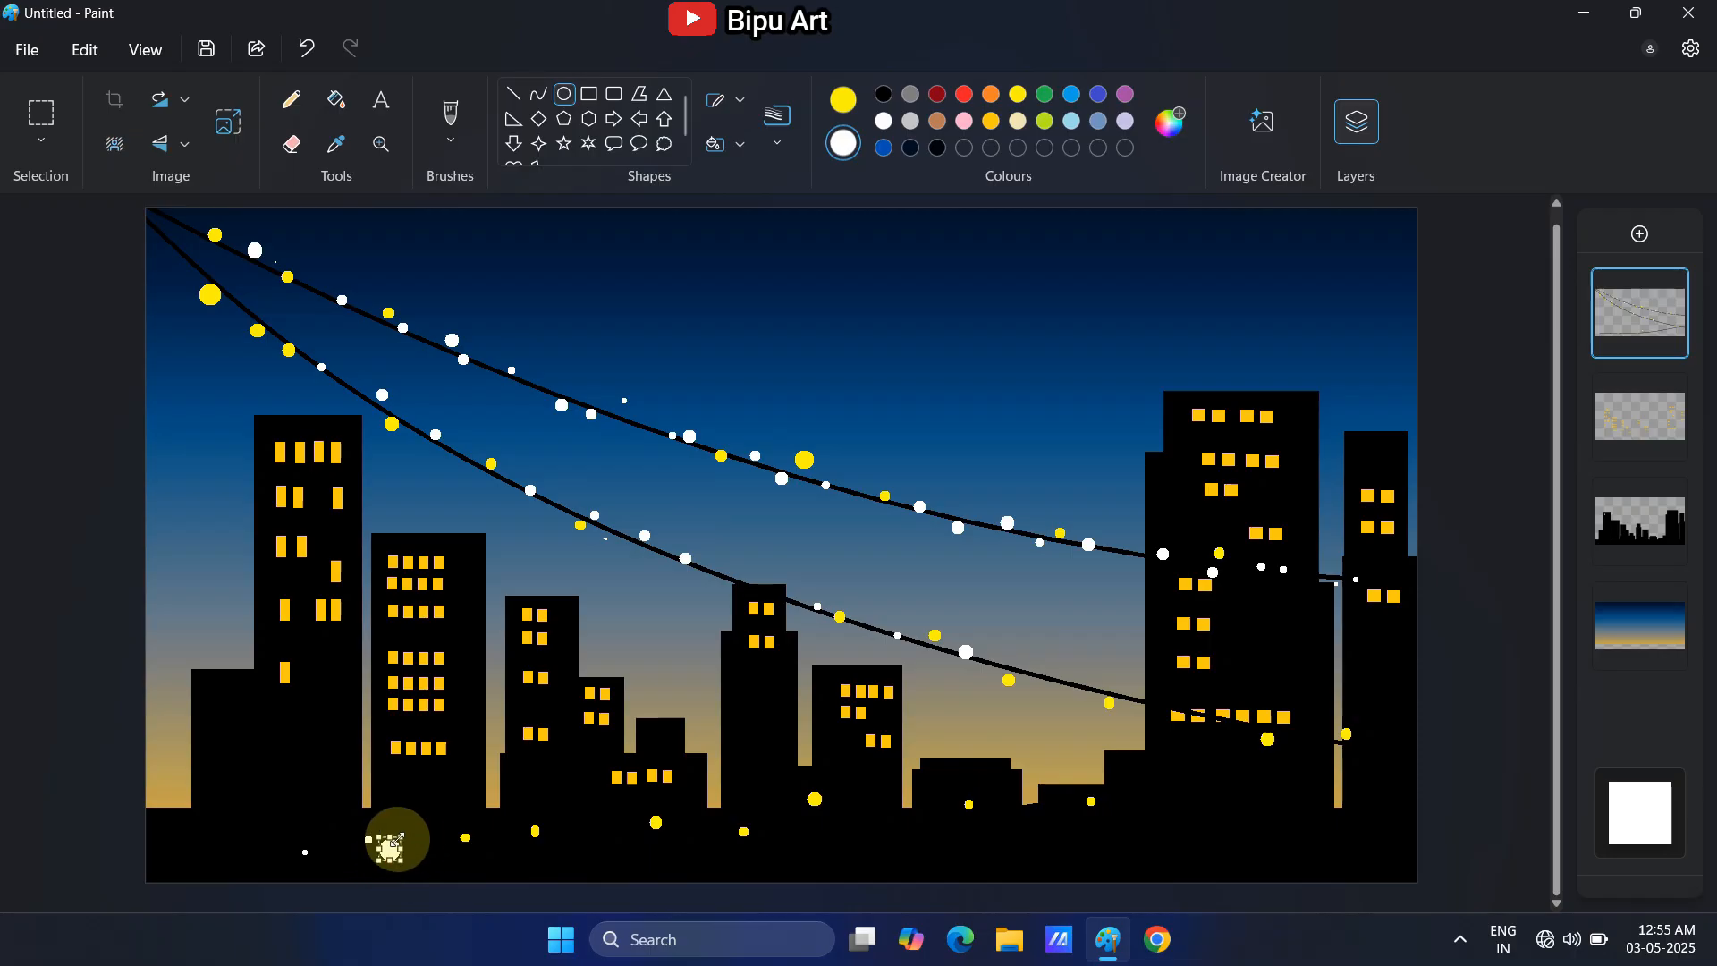
pyautogui.moveTo(489, 819); pyautogui.dragTo(494, 825)
pyautogui.moveTo(547, 814); pyautogui.dragTo(550, 817)
pyautogui.moveTo(598, 816); pyautogui.dragTo(700, 822)
pyautogui.moveTo(768, 807); pyautogui.dragTo(775, 814)
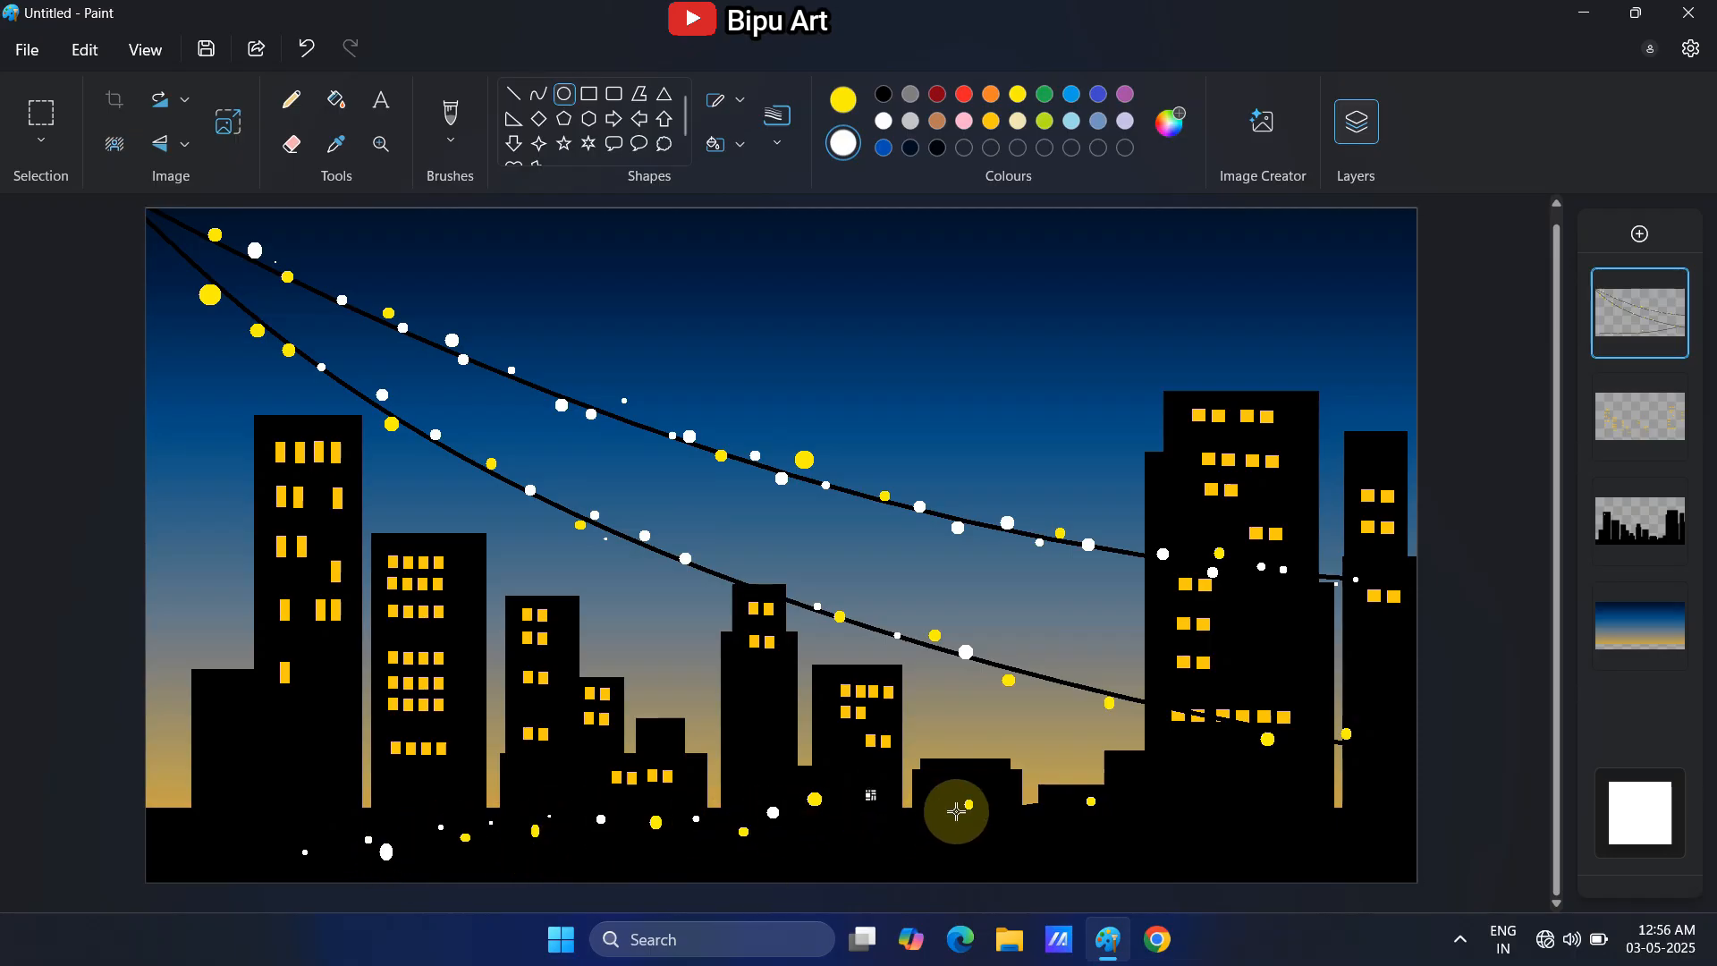
pyautogui.moveTo(942, 786); pyautogui.dragTo(950, 793)
pyautogui.moveTo(997, 782); pyautogui.dragTo(1004, 789)
pyautogui.moveTo(1114, 763); pyautogui.dragTo(1121, 770)
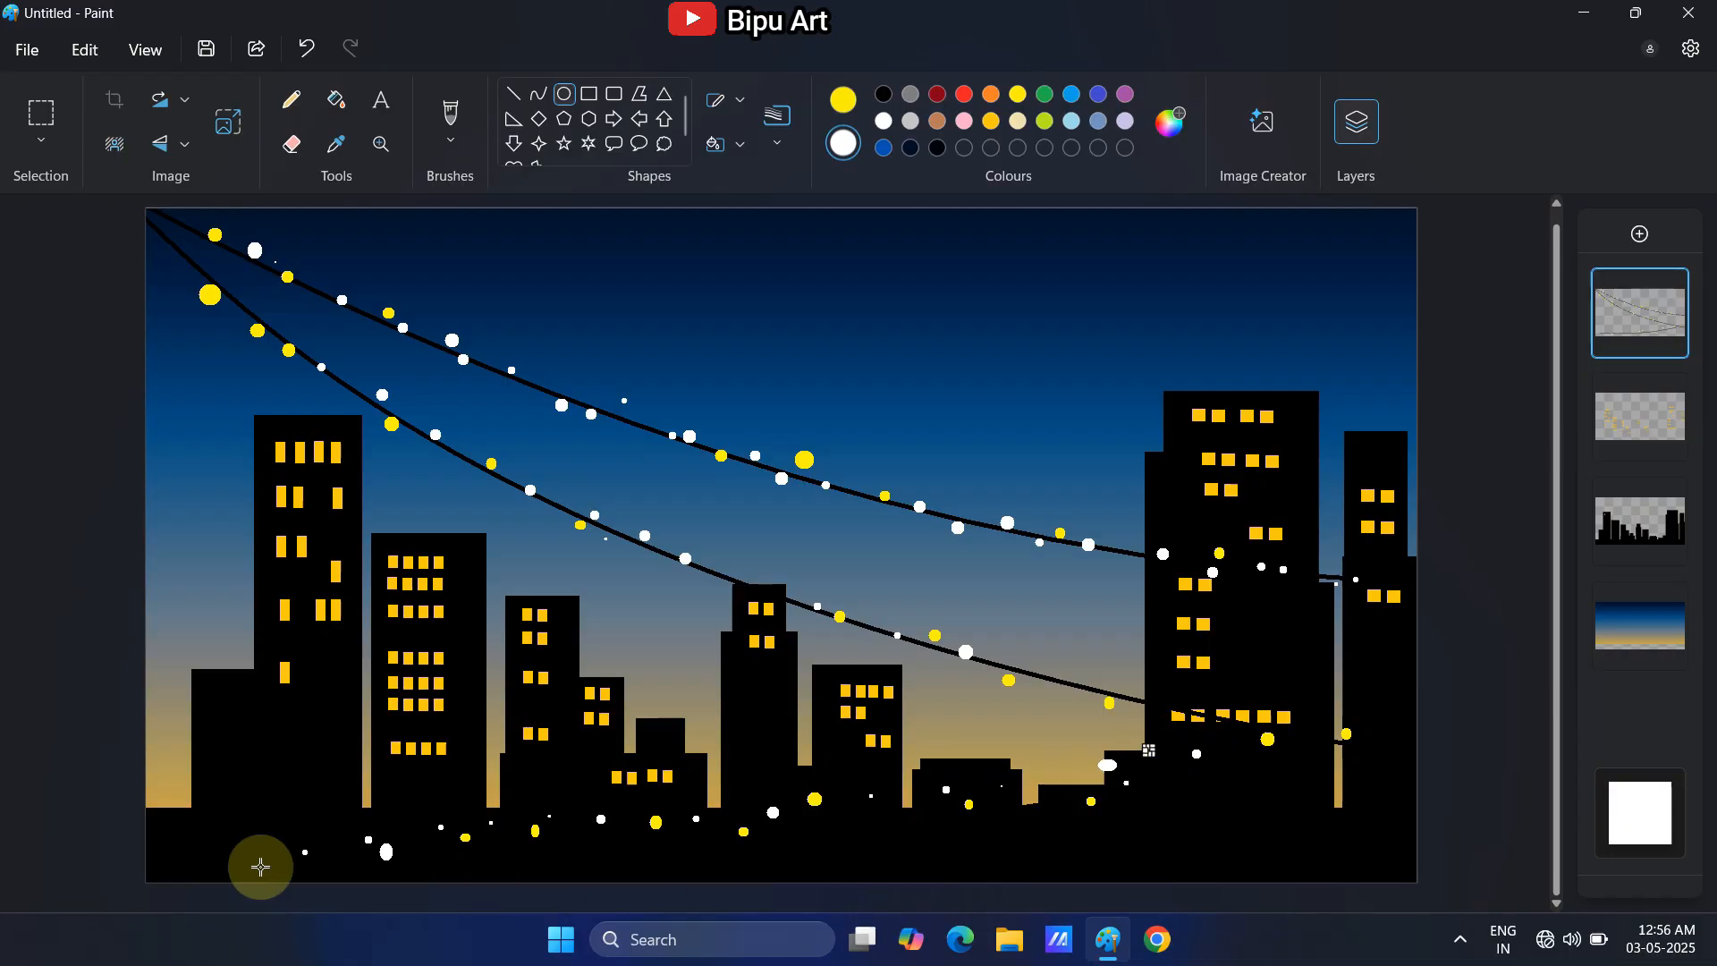
pyautogui.moveTo(167, 868); pyautogui.dragTo(174, 875)
# Draw a straight yellow line with solid outline from the base of the large right tower to the canvas's lower-left corner
pyautogui.click(539, 93)
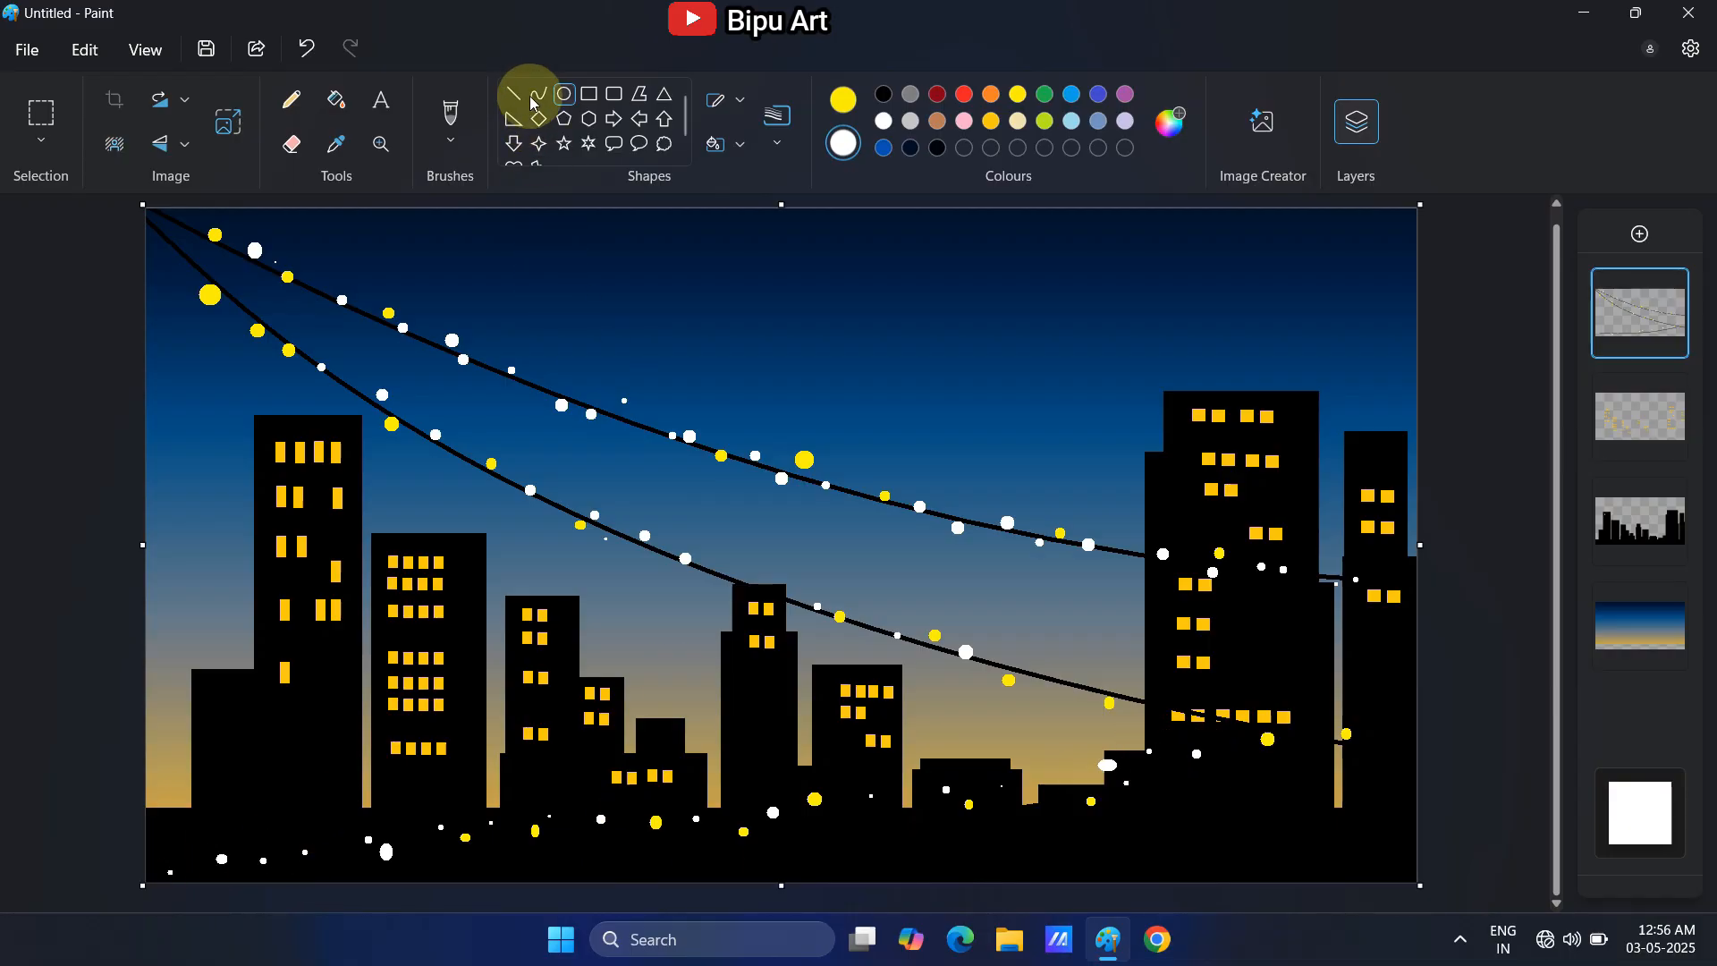
pyautogui.click(726, 100)
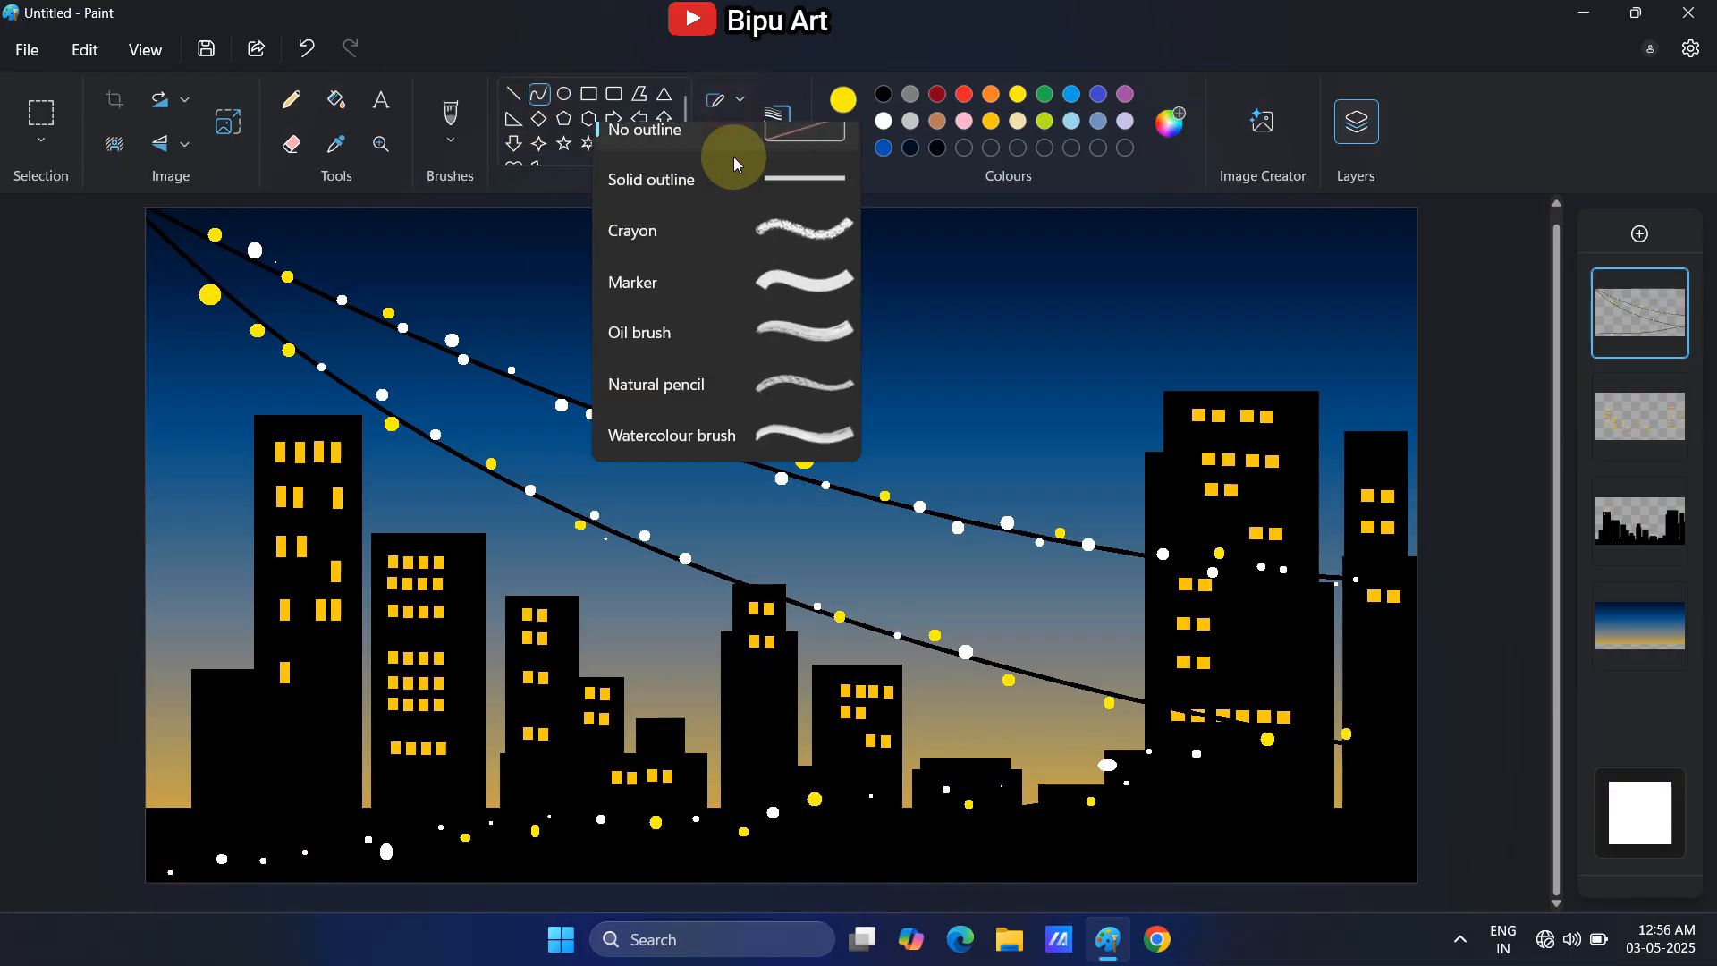
pyautogui.click(728, 177)
pyautogui.hotkey('ctrl', 'z')
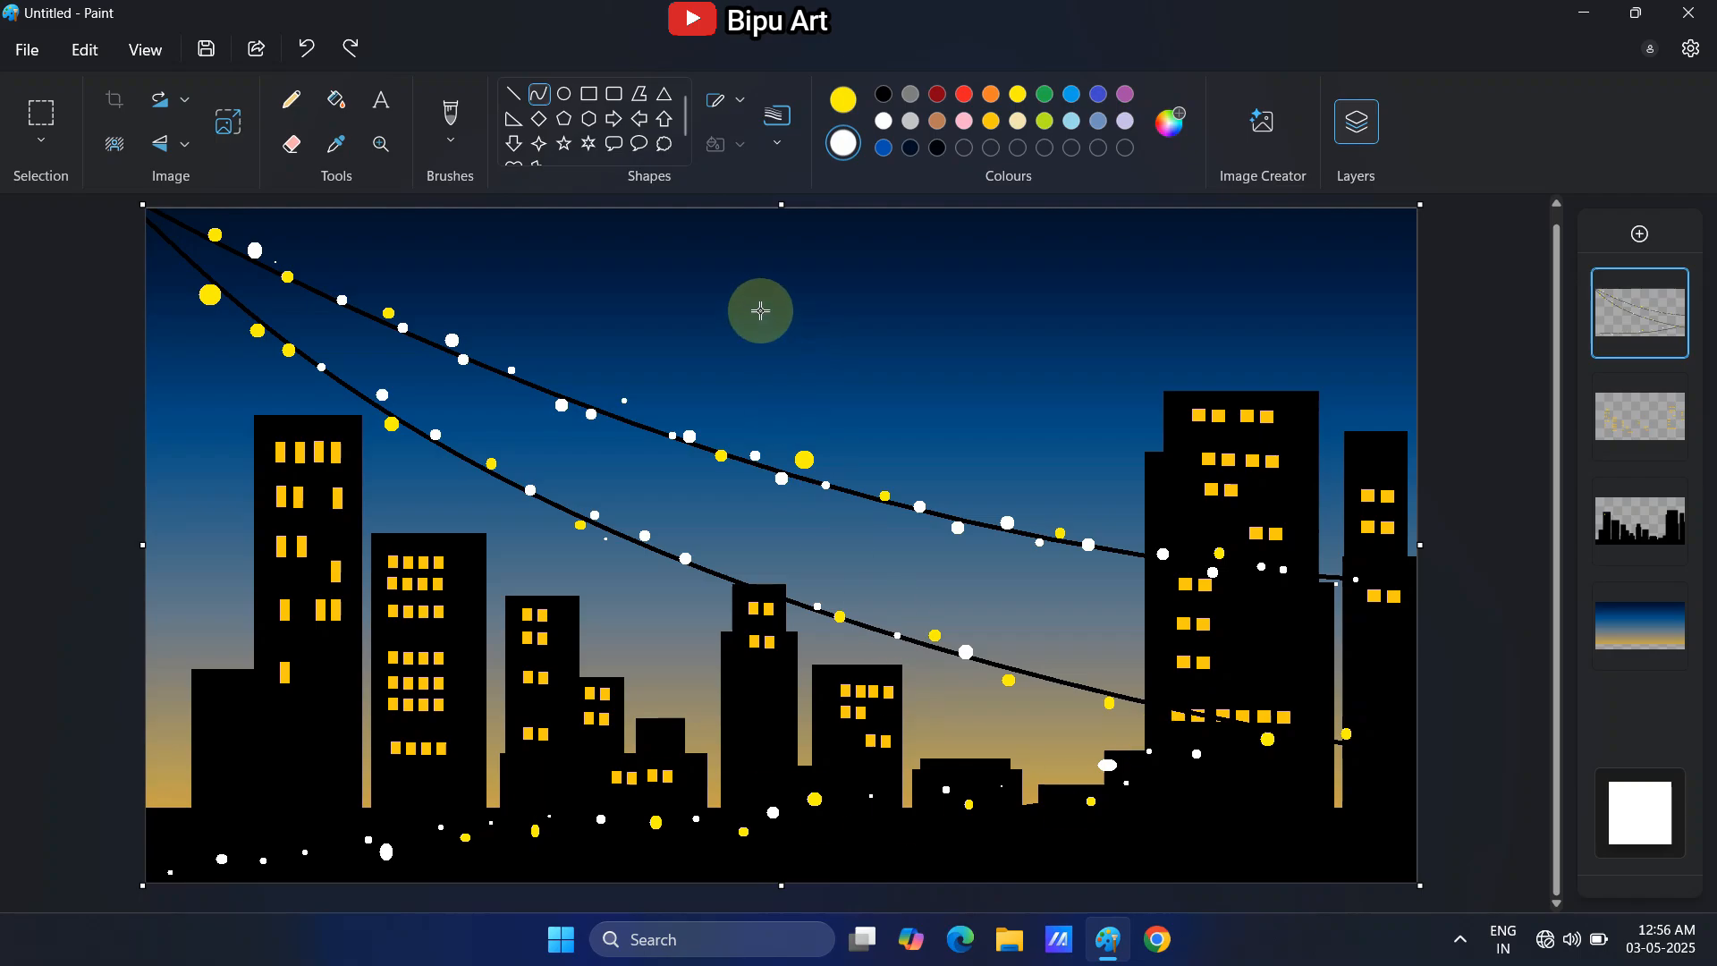
pyautogui.moveTo(1183, 812); pyautogui.dragTo(152, 883)
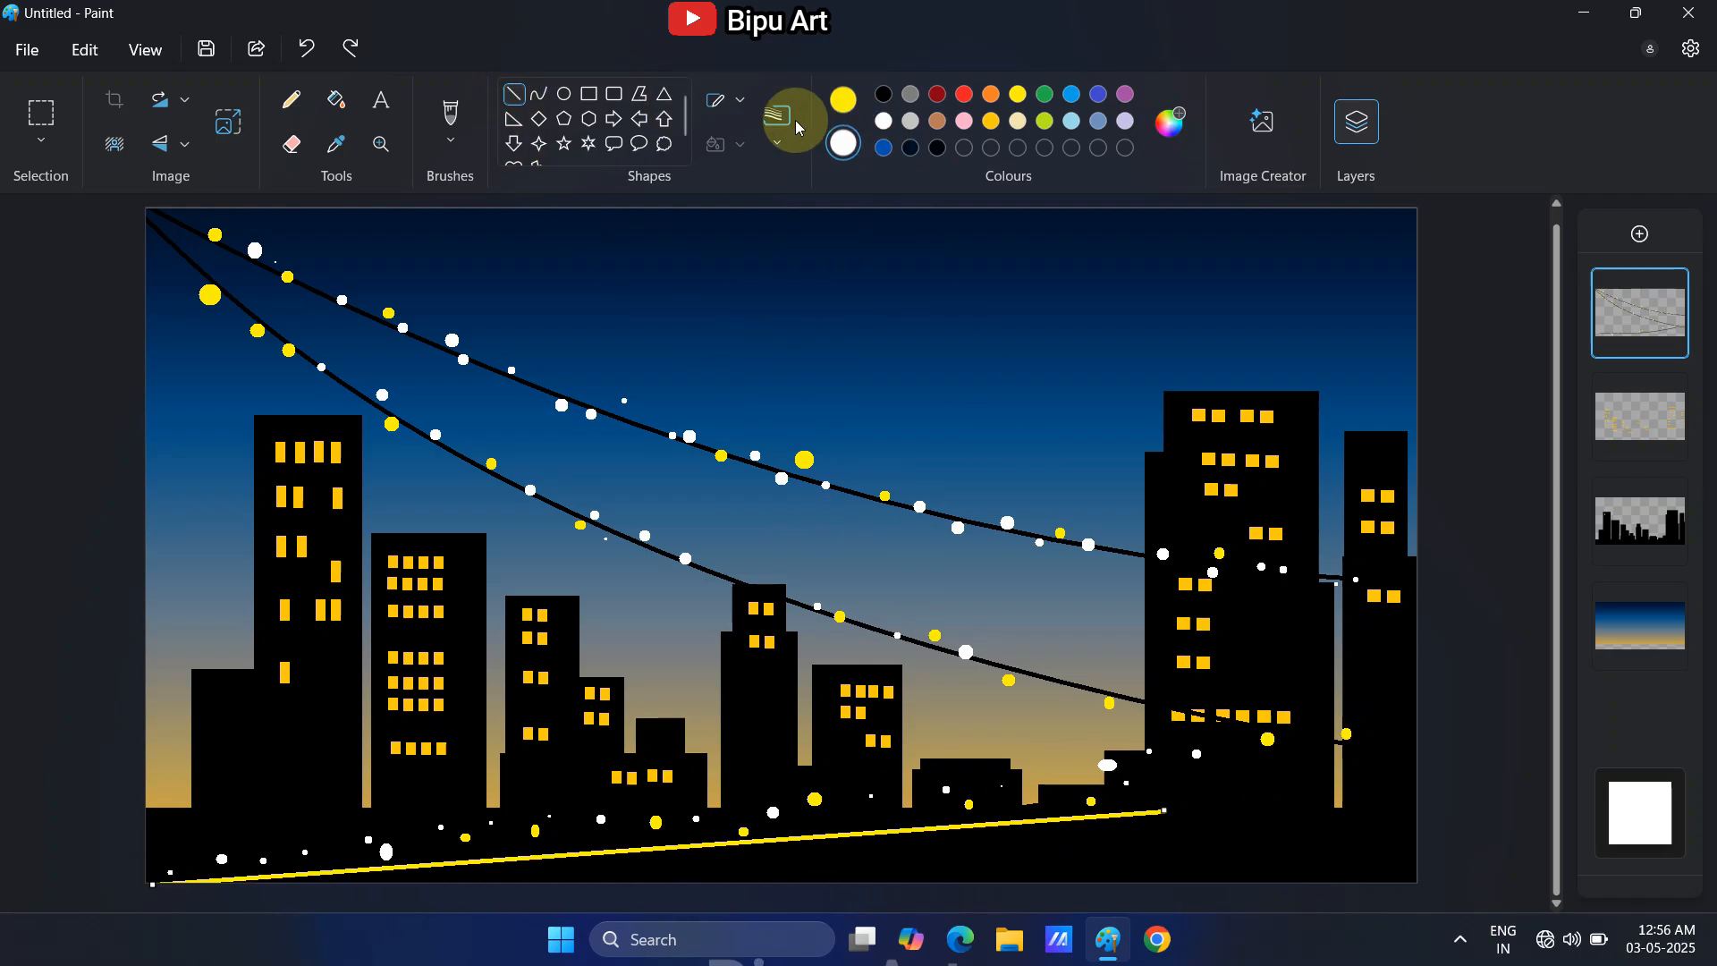
# Make the yellow line thinner, then add a second line to the bottom edge and fill the wedge between them with yellow
pyautogui.click(726, 100)
pyautogui.click(777, 116)
pyautogui.click(806, 230)
pyautogui.moveTo(1165, 812); pyautogui.dragTo(559, 882)
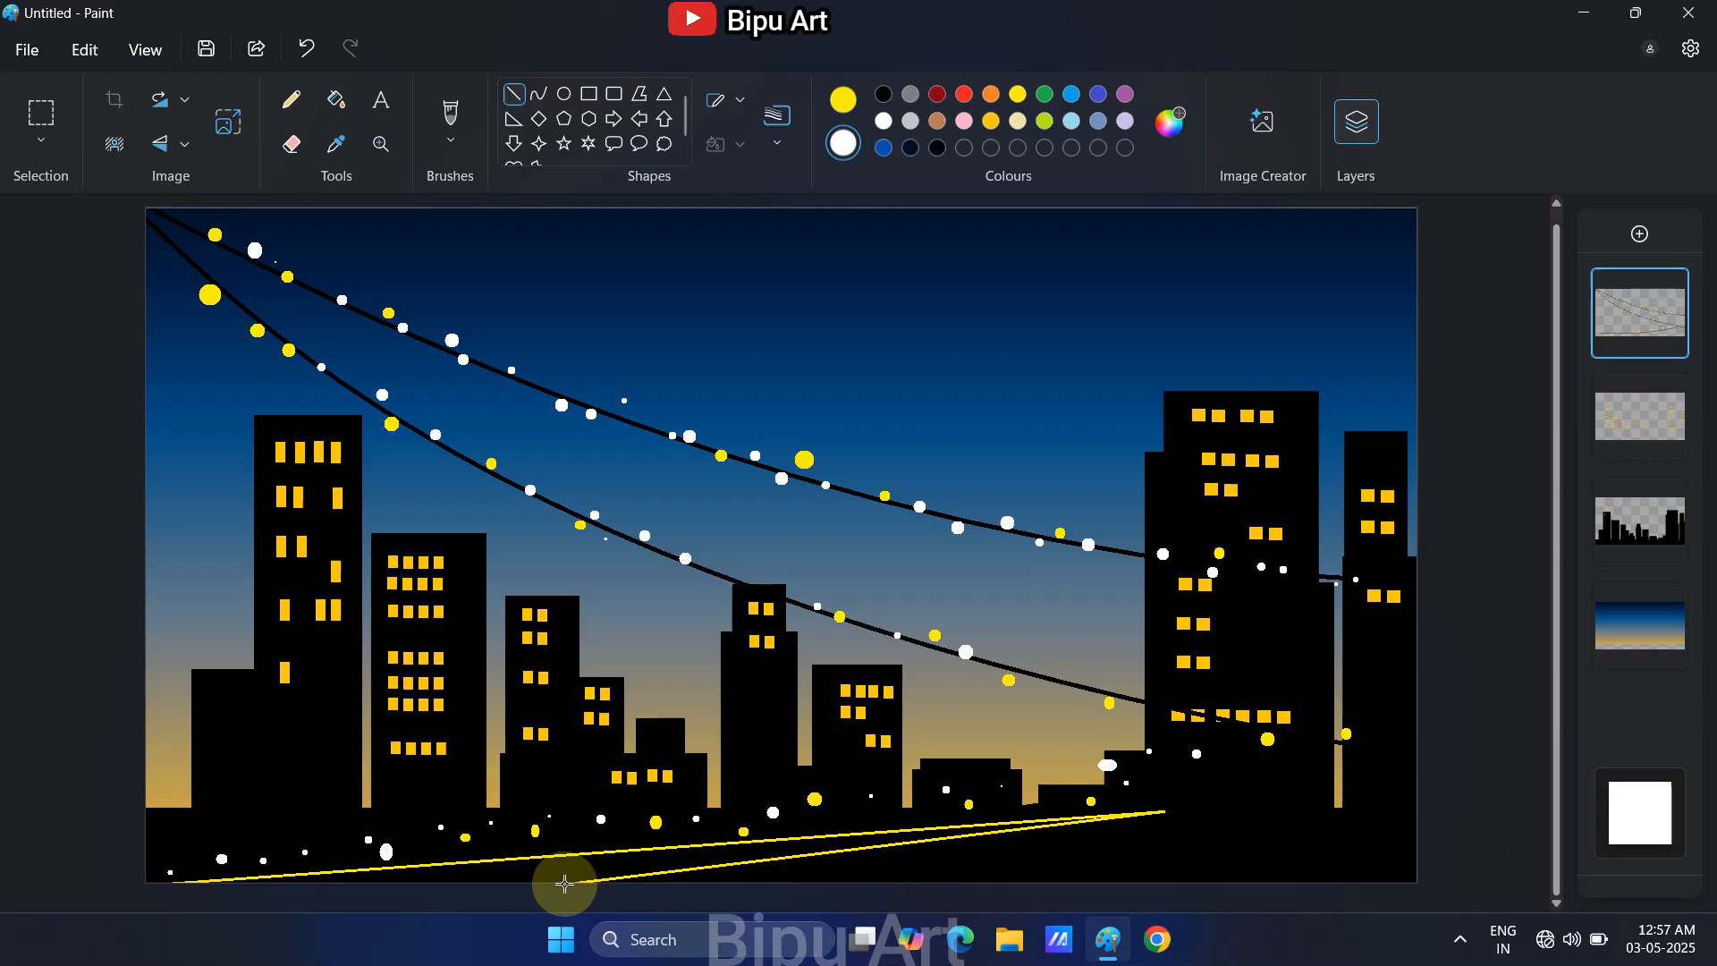
pyautogui.click(336, 100)
pyautogui.click(556, 860)
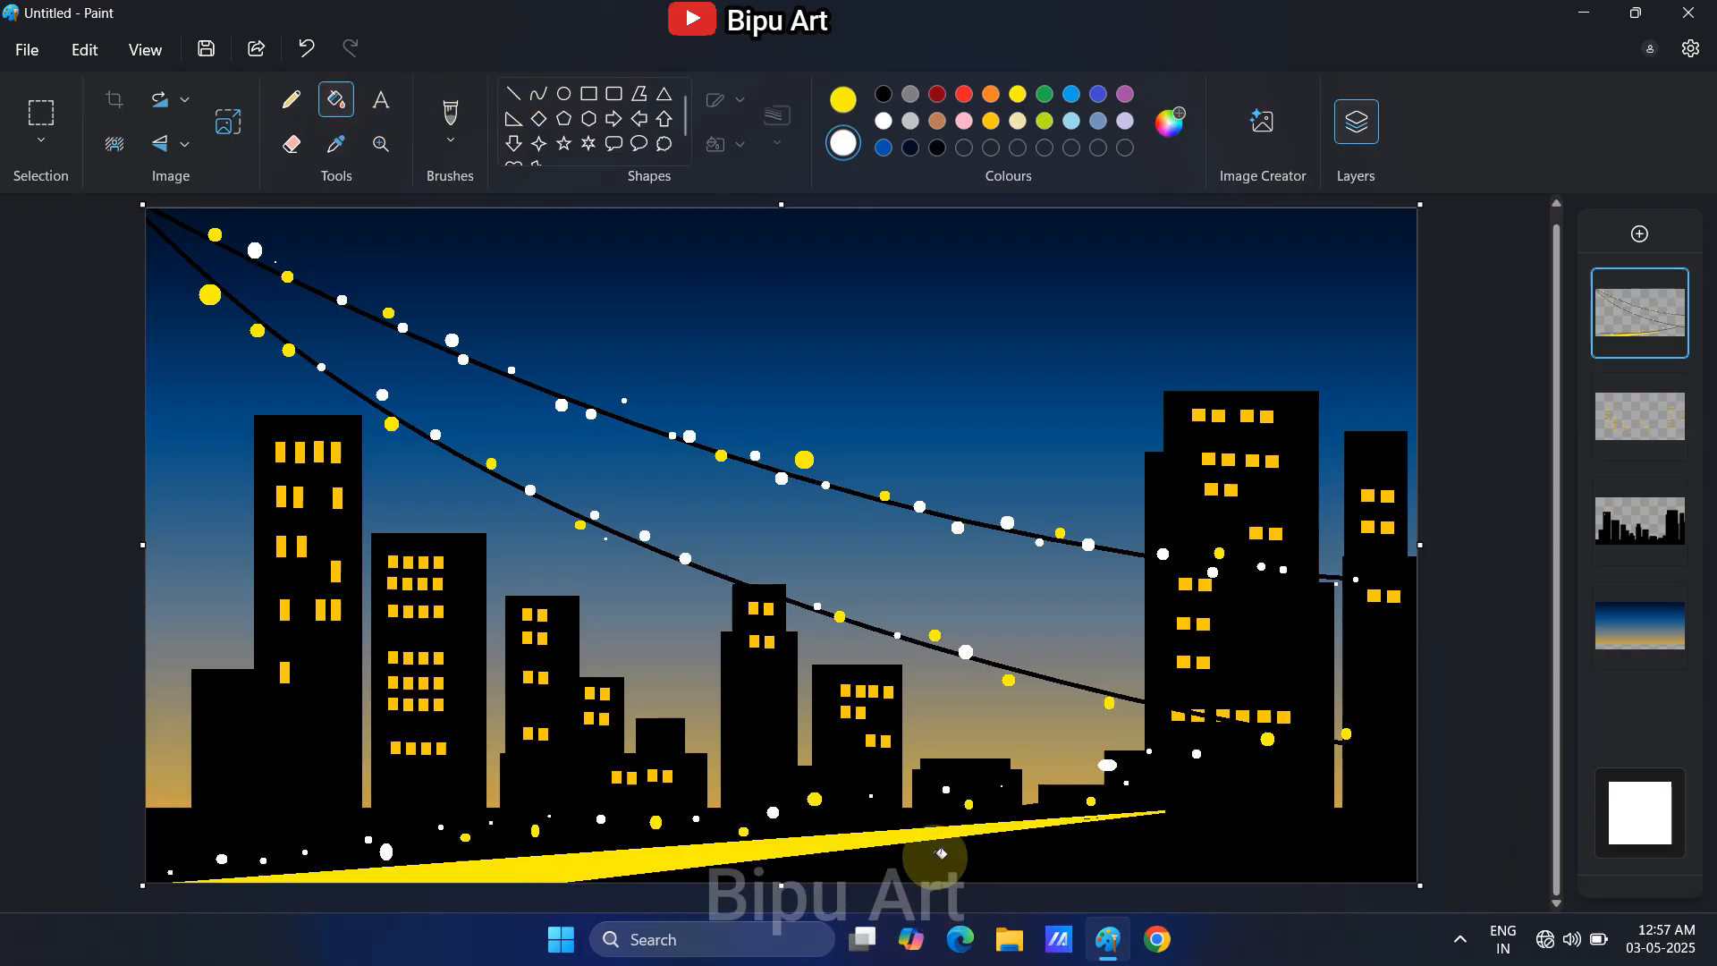
# Draw a short black vertical post across the yellow strip near its narrow right end, with both colours set to black
pyautogui.click(885, 96)
pyautogui.click(514, 95)
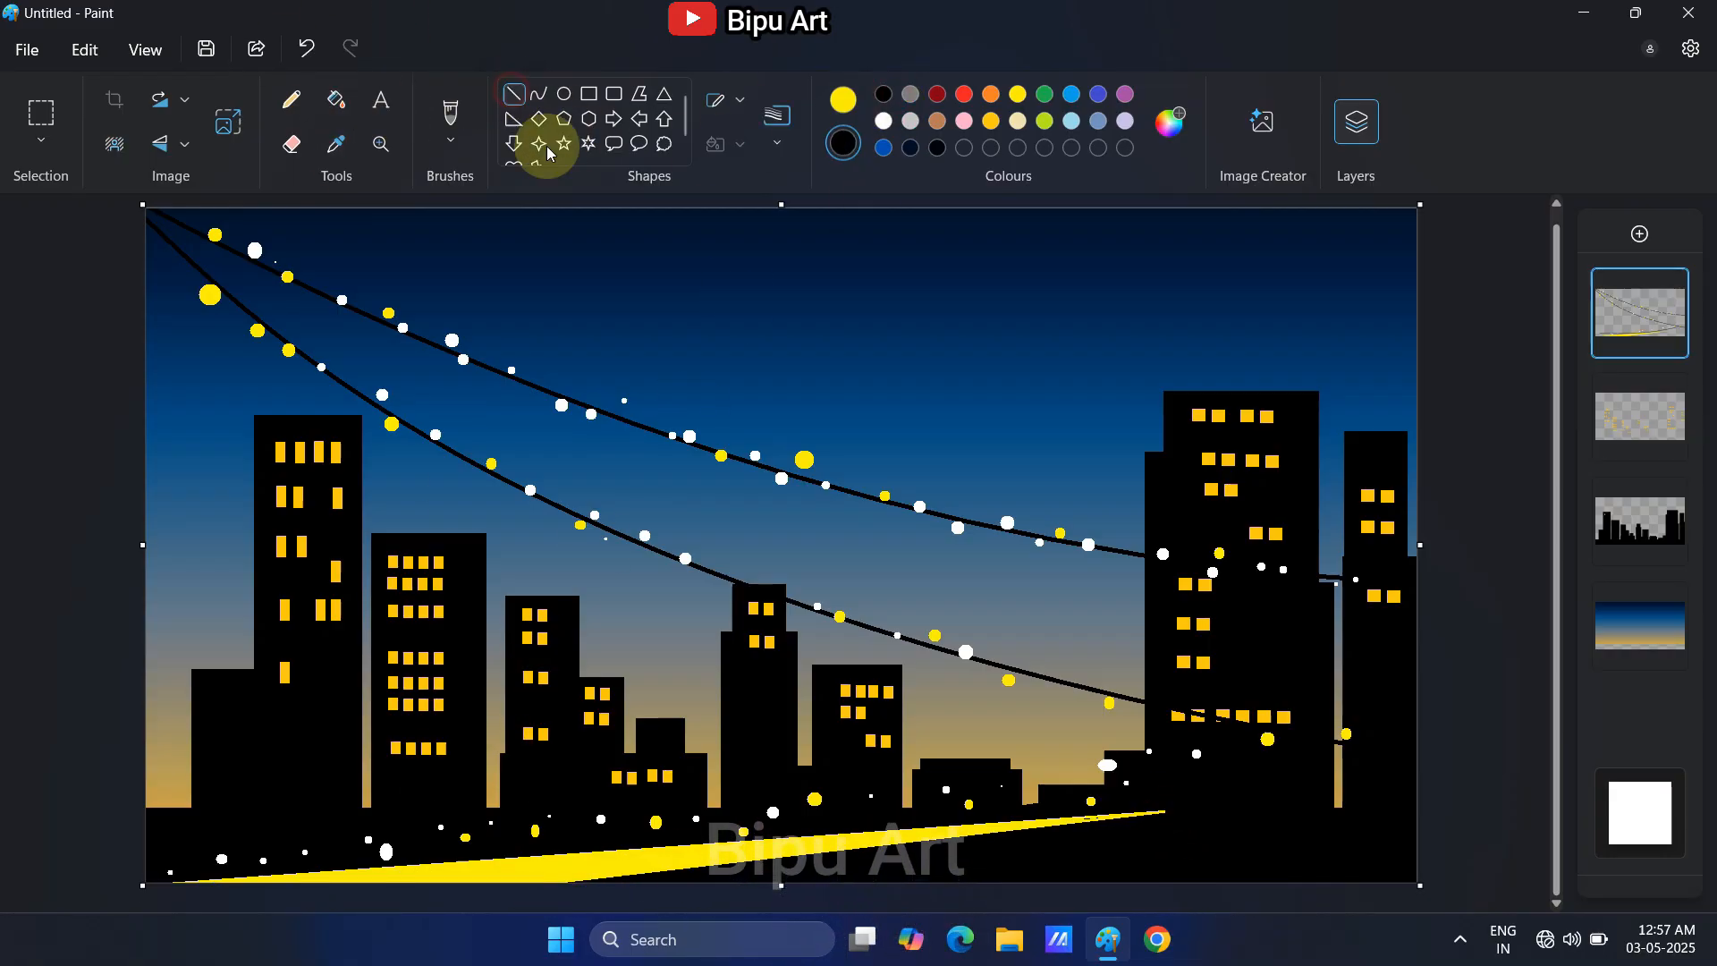
pyautogui.moveTo(1052, 760); pyautogui.dragTo(1054, 822)
pyautogui.click(884, 94)
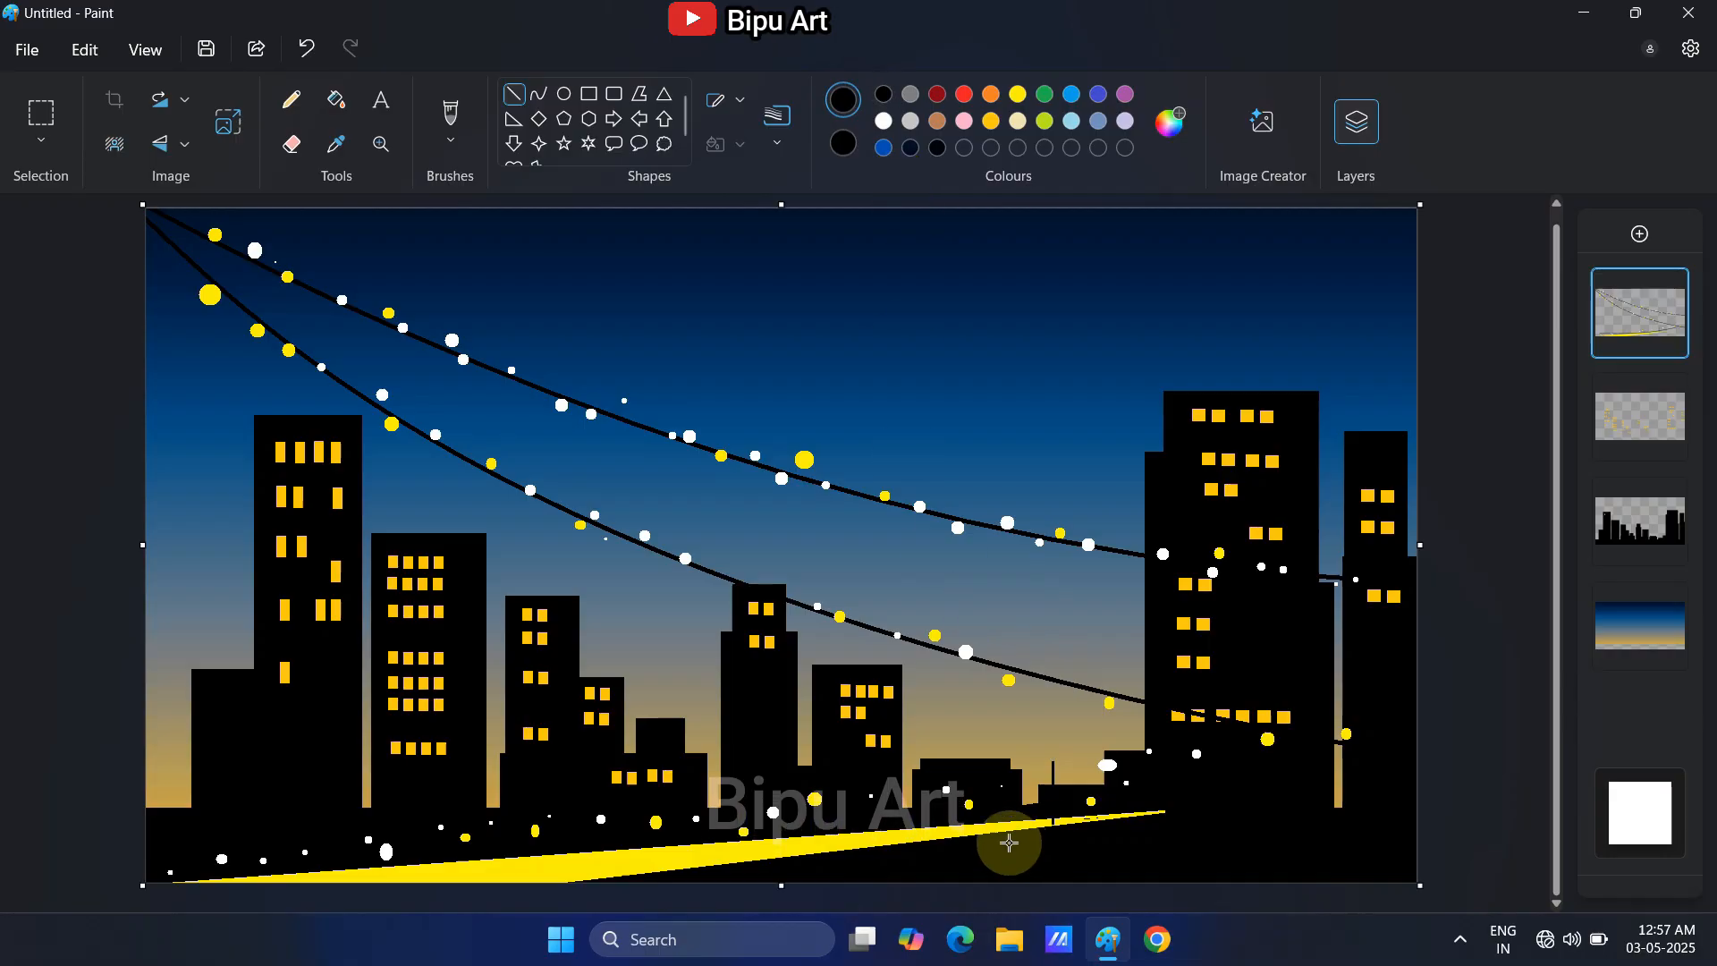
# Draw black vertical posts at intervals across the yellow strip, with the leftmost one rising above the low left building
pyautogui.moveTo(208, 623); pyautogui.dragTo(209, 669)
pyautogui.moveTo(211, 809); pyautogui.dragTo(210, 881)
pyautogui.moveTo(474, 709); pyautogui.dragTo(474, 881)
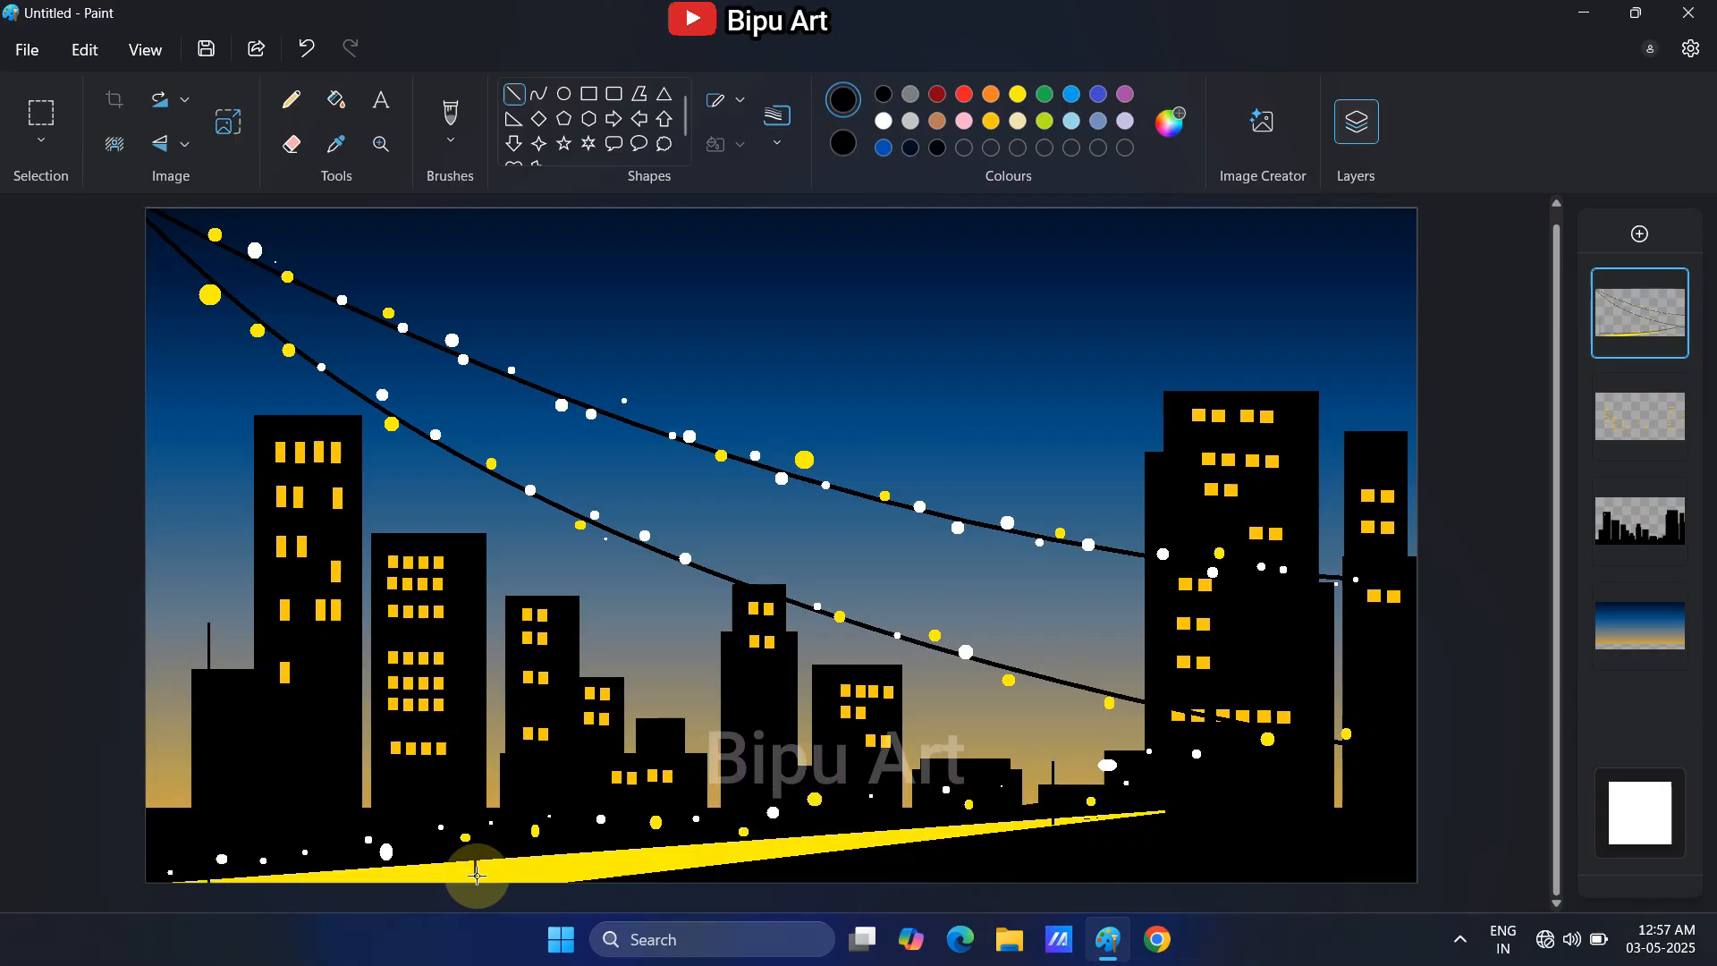
pyautogui.moveTo(637, 751); pyautogui.dragTo(638, 874)
pyautogui.moveTo(760, 803); pyautogui.dragTo(762, 860)
pyautogui.moveTo(880, 780); pyautogui.dragTo(881, 846)
pyautogui.moveTo(955, 764); pyautogui.dragTo(955, 836)
pyautogui.click(1088, 829)
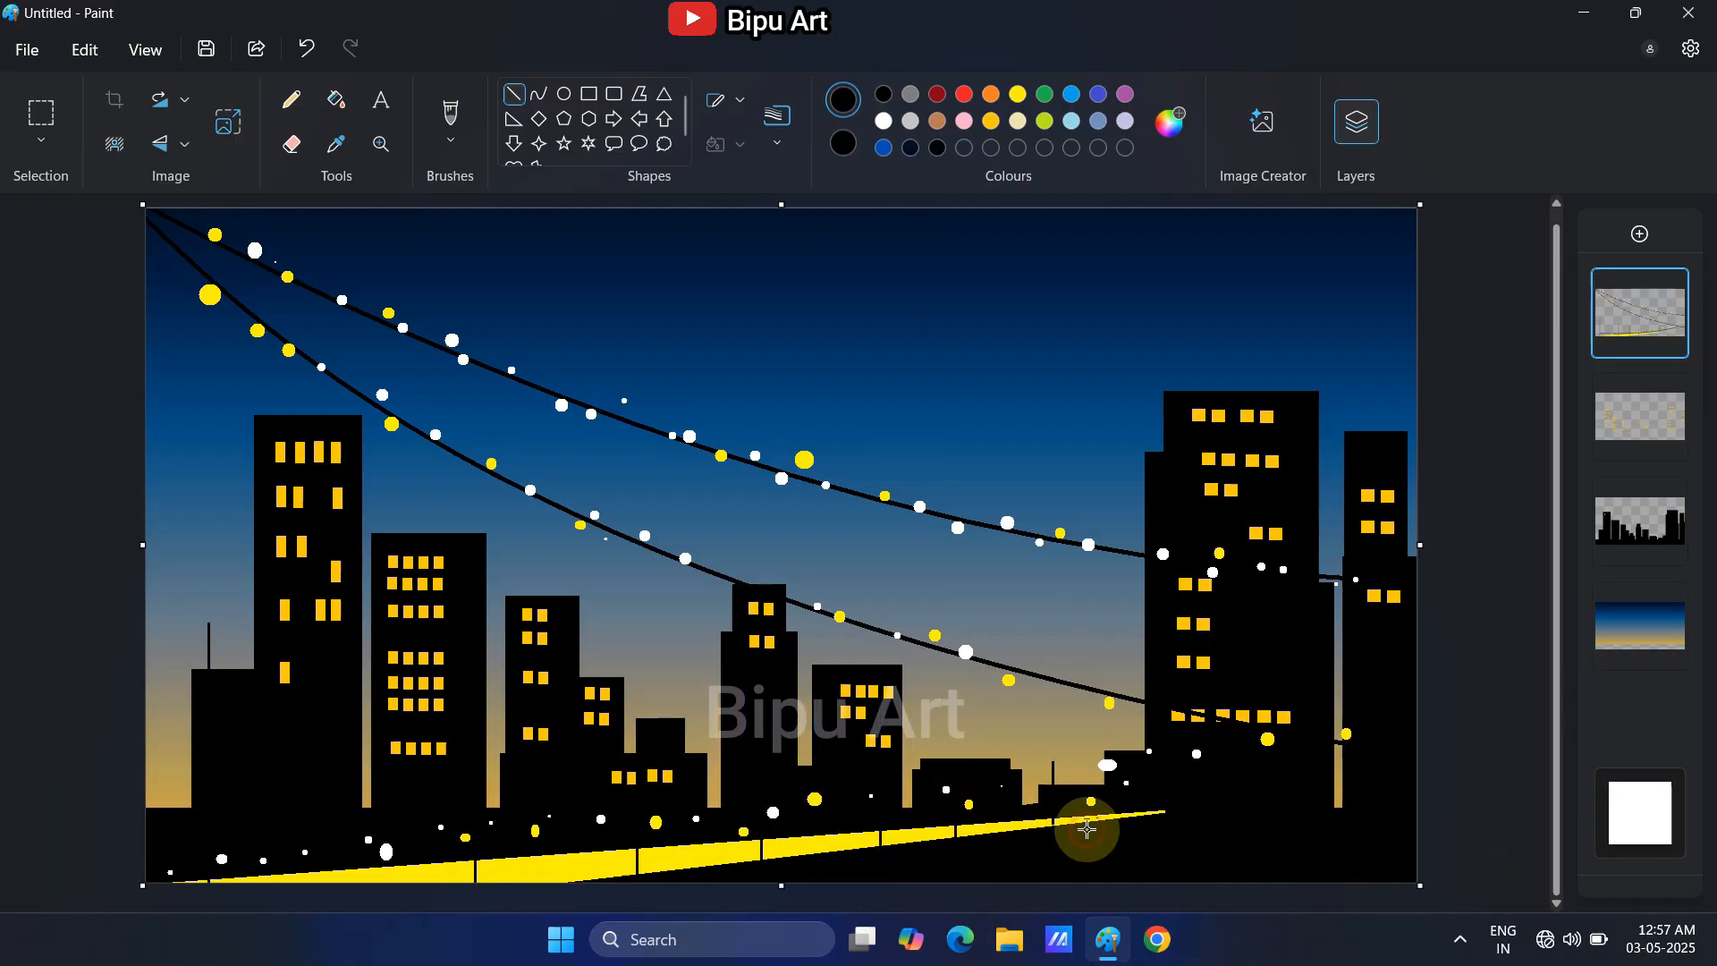
pyautogui.moveTo(1091, 774); pyautogui.dragTo(1091, 819)
pyautogui.click(938, 308)
# Set both colours to white and draw a small round lamp on top of the tall leftmost post
pyautogui.click(884, 120)
pyautogui.click(563, 94)
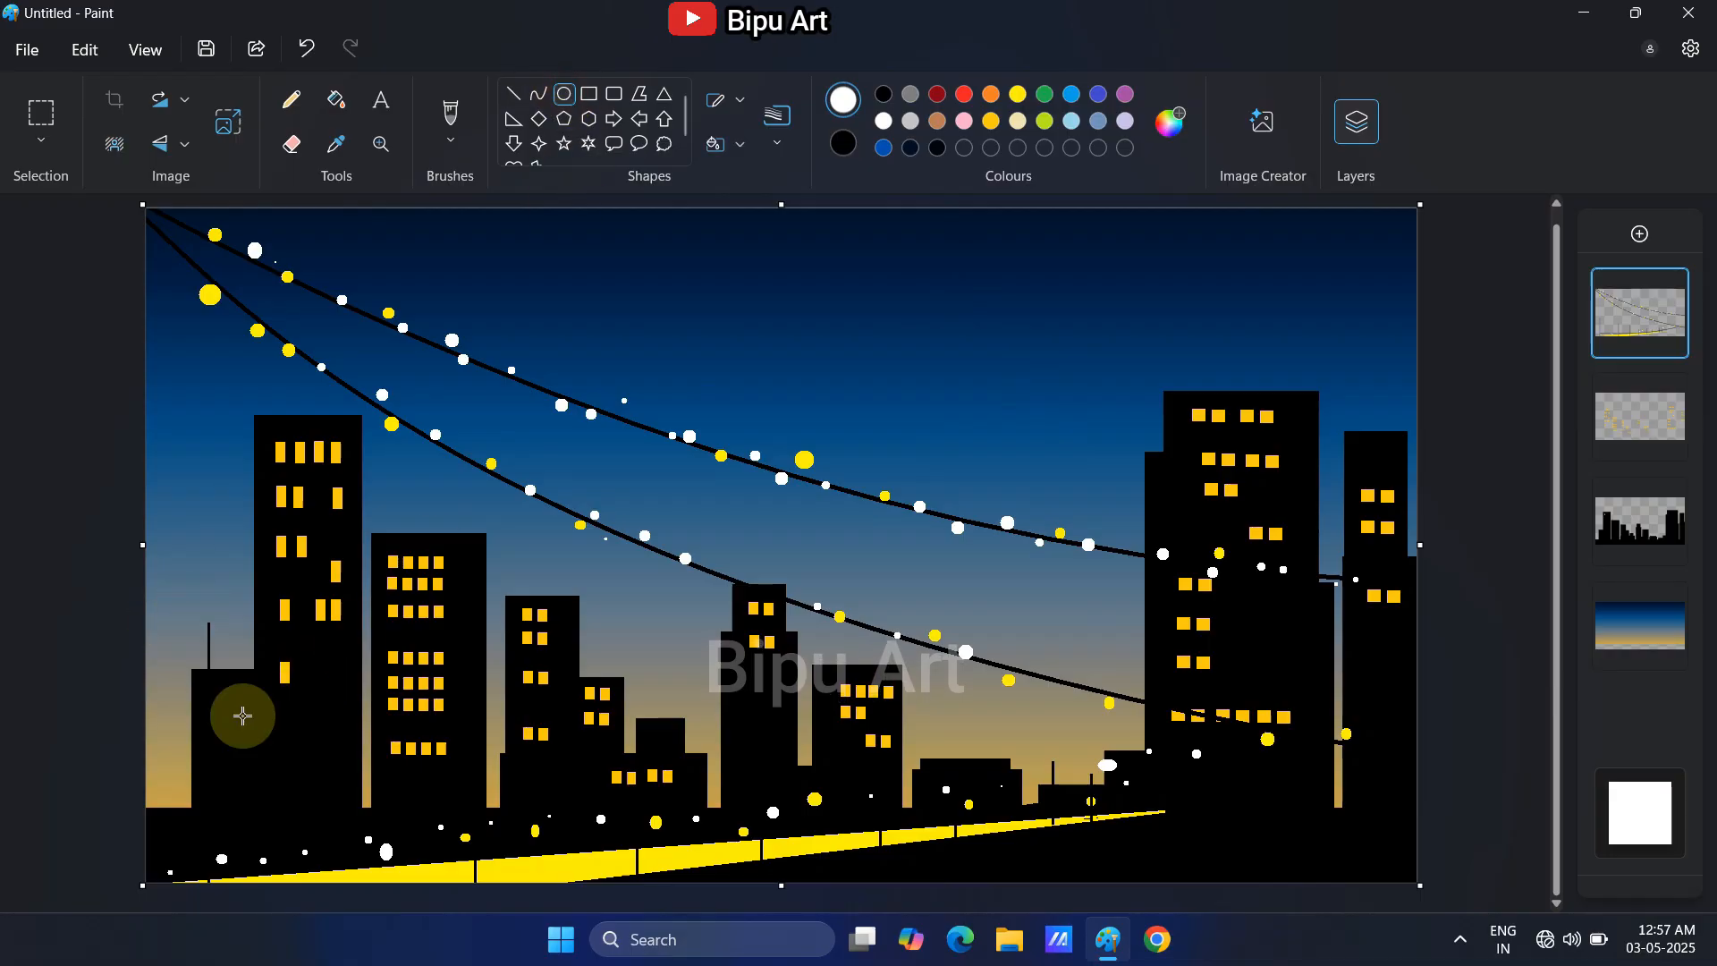
pyautogui.hotkey('ctrl', 'z')
pyautogui.click(844, 148)
pyautogui.click(884, 120)
pyautogui.moveTo(196, 615); pyautogui.dragTo(211, 634)
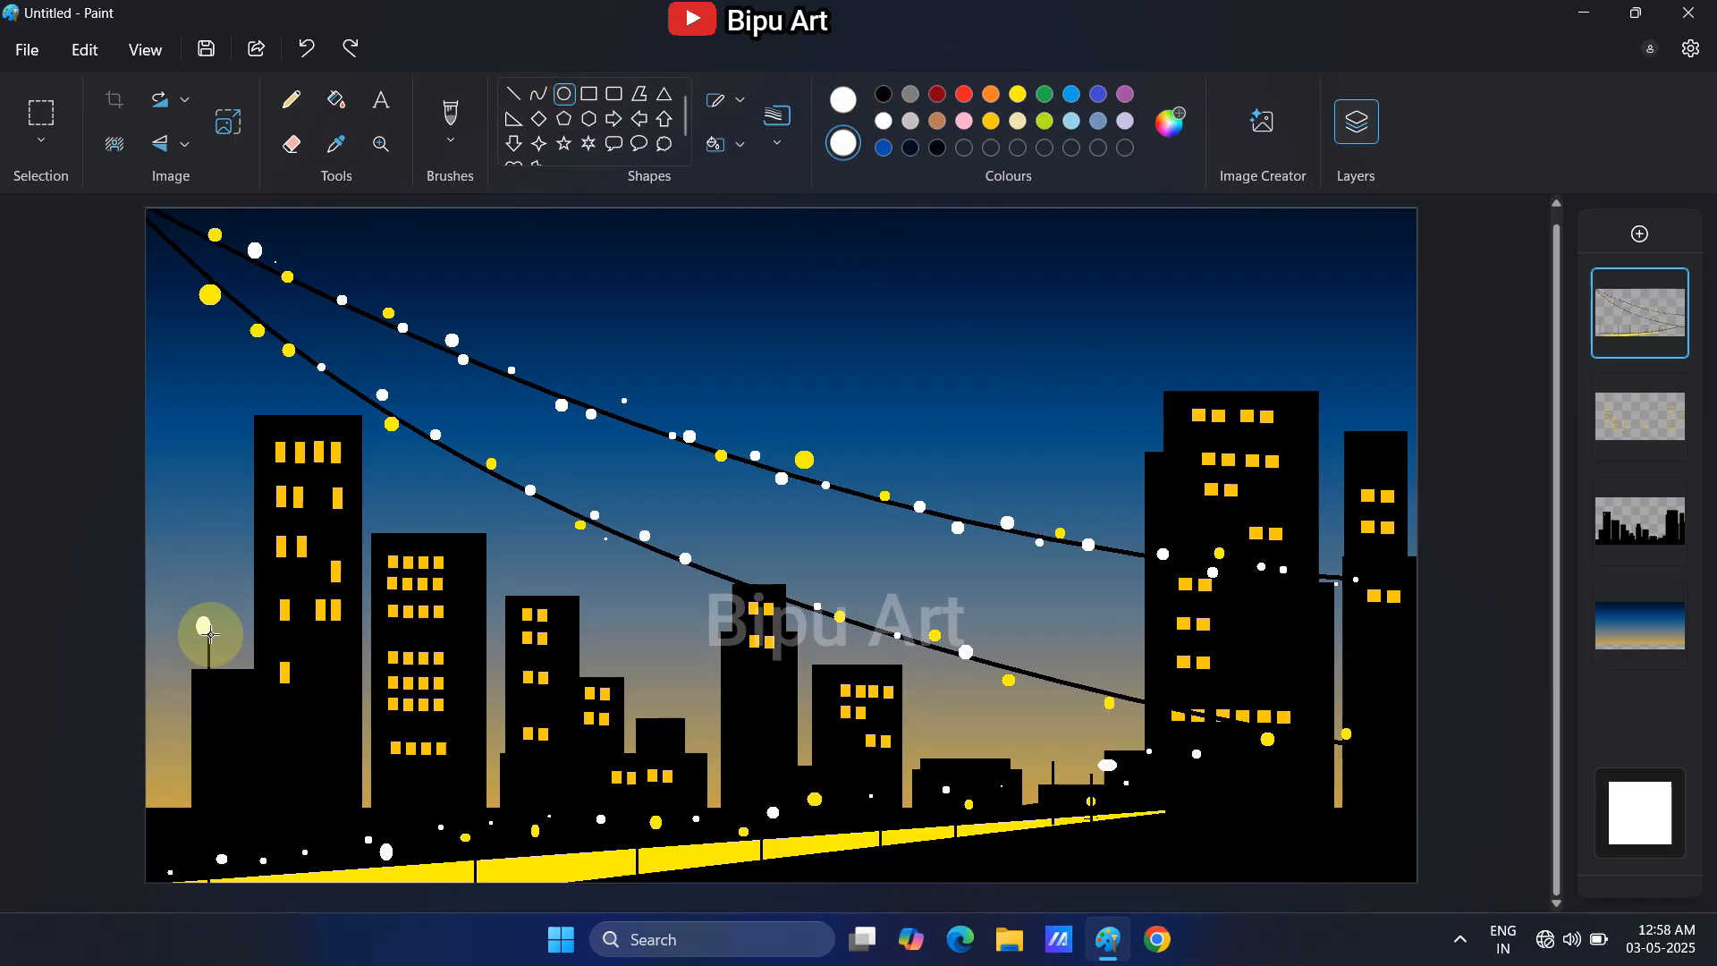
pyautogui.click(310, 704)
# Draw white lamp circles above the remaining posts along the yellow street, making them smaller towards its narrow right end
pyautogui.moveTo(459, 650); pyautogui.dragTo(477, 669)
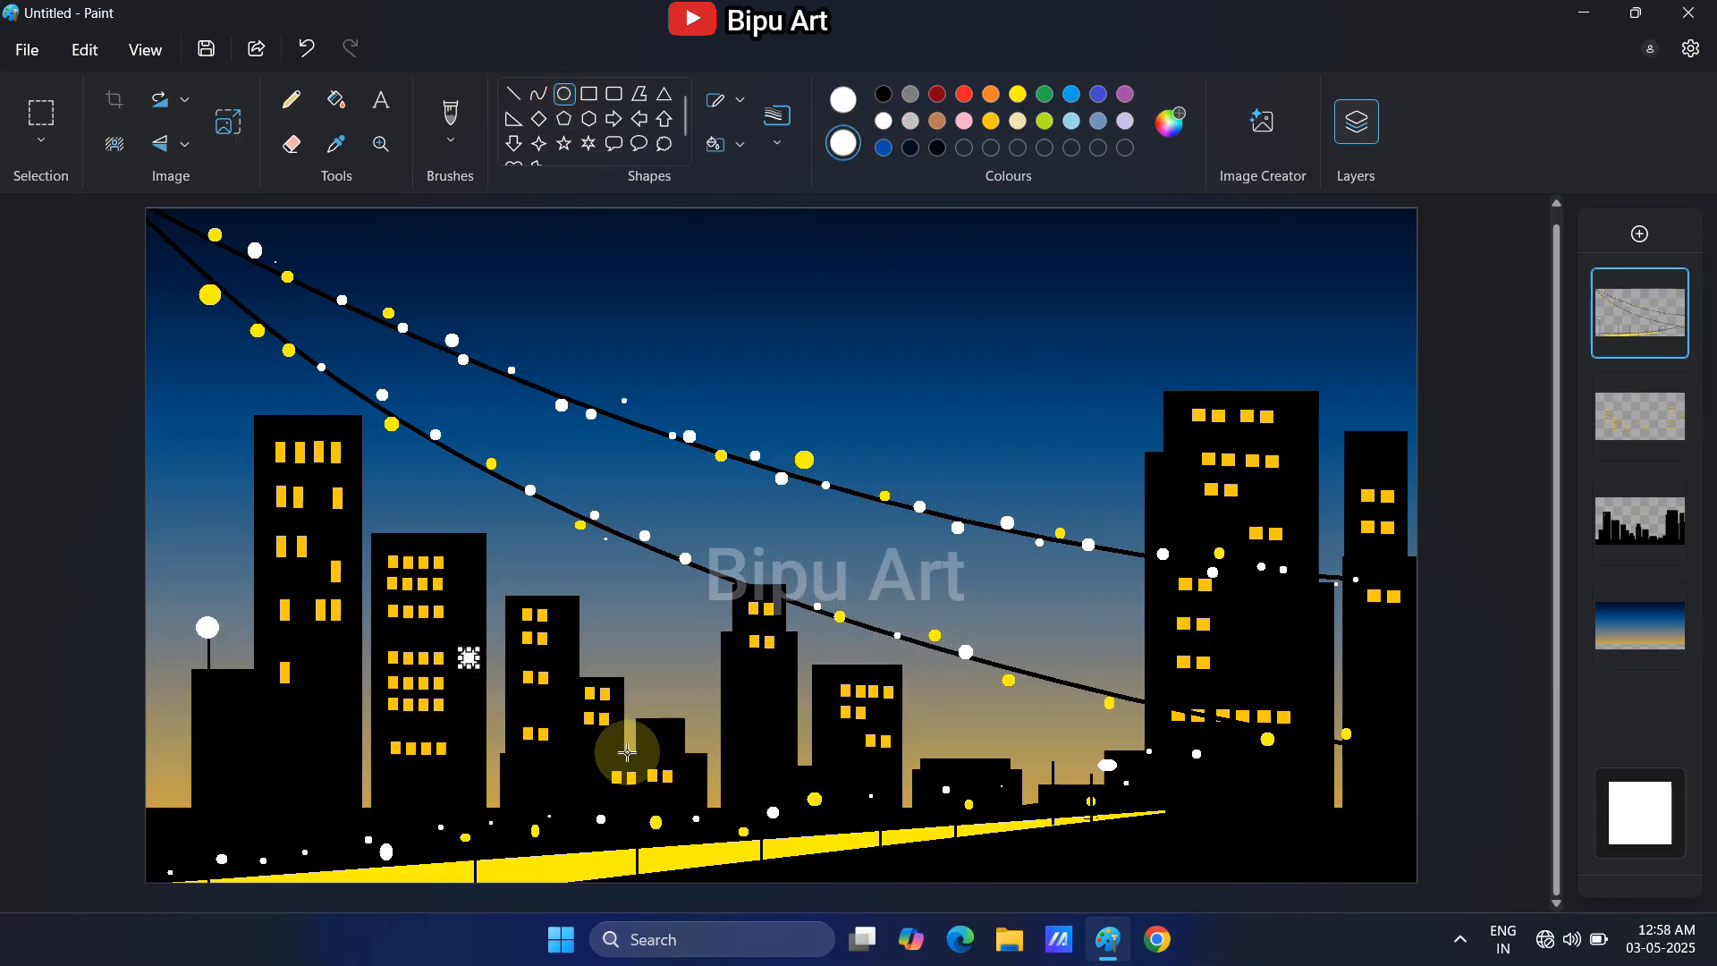
pyautogui.moveTo(625, 751); pyautogui.dragTo(641, 771)
pyautogui.moveTo(753, 759); pyautogui.dragTo(765, 772)
pyautogui.moveTo(870, 788); pyautogui.dragTo(883, 802)
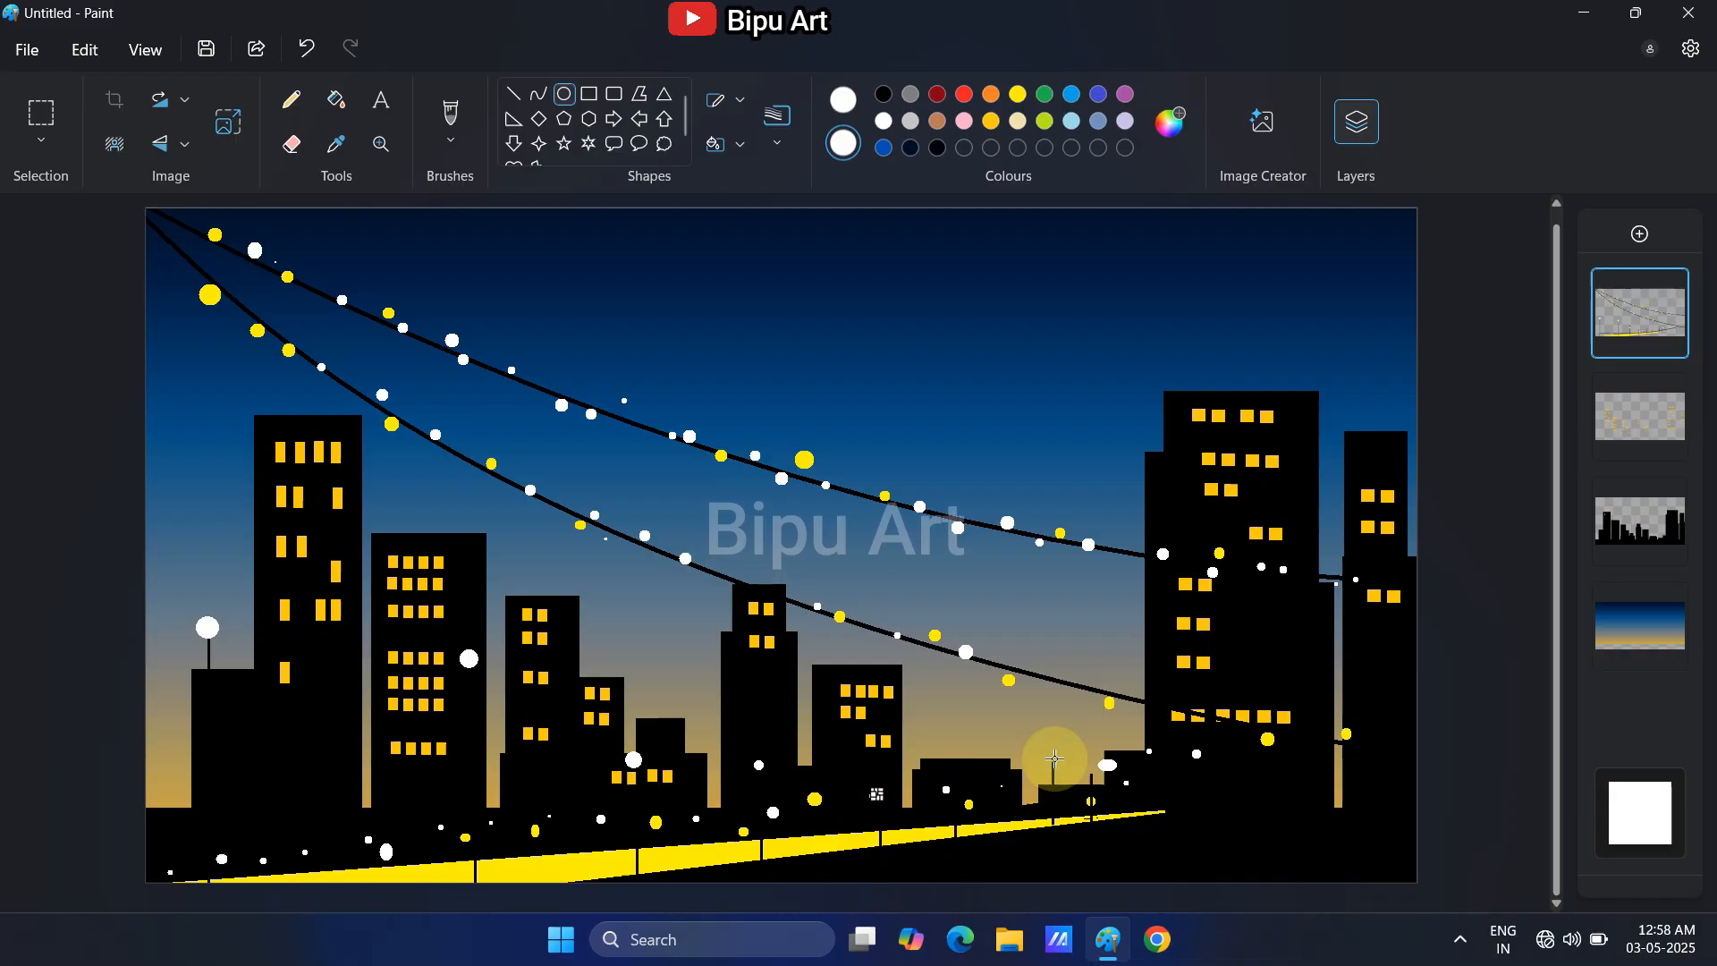
pyautogui.moveTo(950, 753)
pyautogui.mouseDown()
pyautogui.moveTo(964, 771)
pyautogui.moveTo(877, 772)
pyautogui.mouseUp()
pyautogui.moveTo(1040, 758); pyautogui.dragTo(1097, 774)
pyautogui.hotkey('ctrl', 'z')
pyautogui.hotkey('ctrl', 'z')
pyautogui.click(1185, 780)
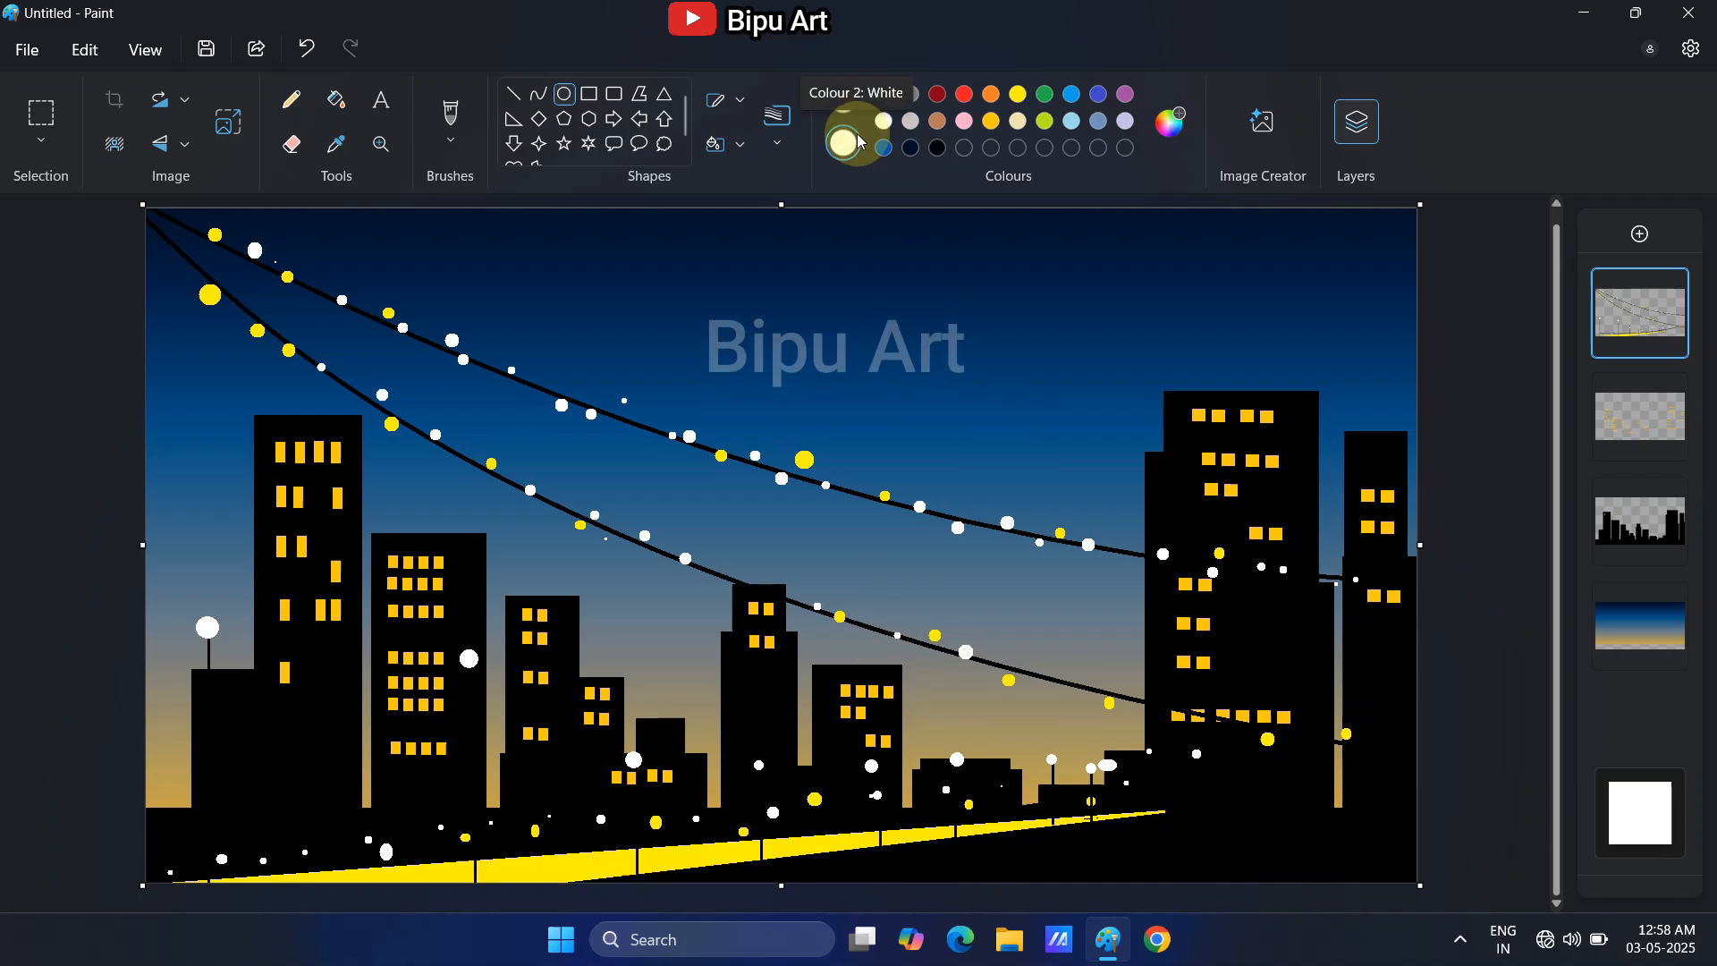
# Add a new layer and draw a large white circle in the upper middle of the sky
pyautogui.click(1639, 233)
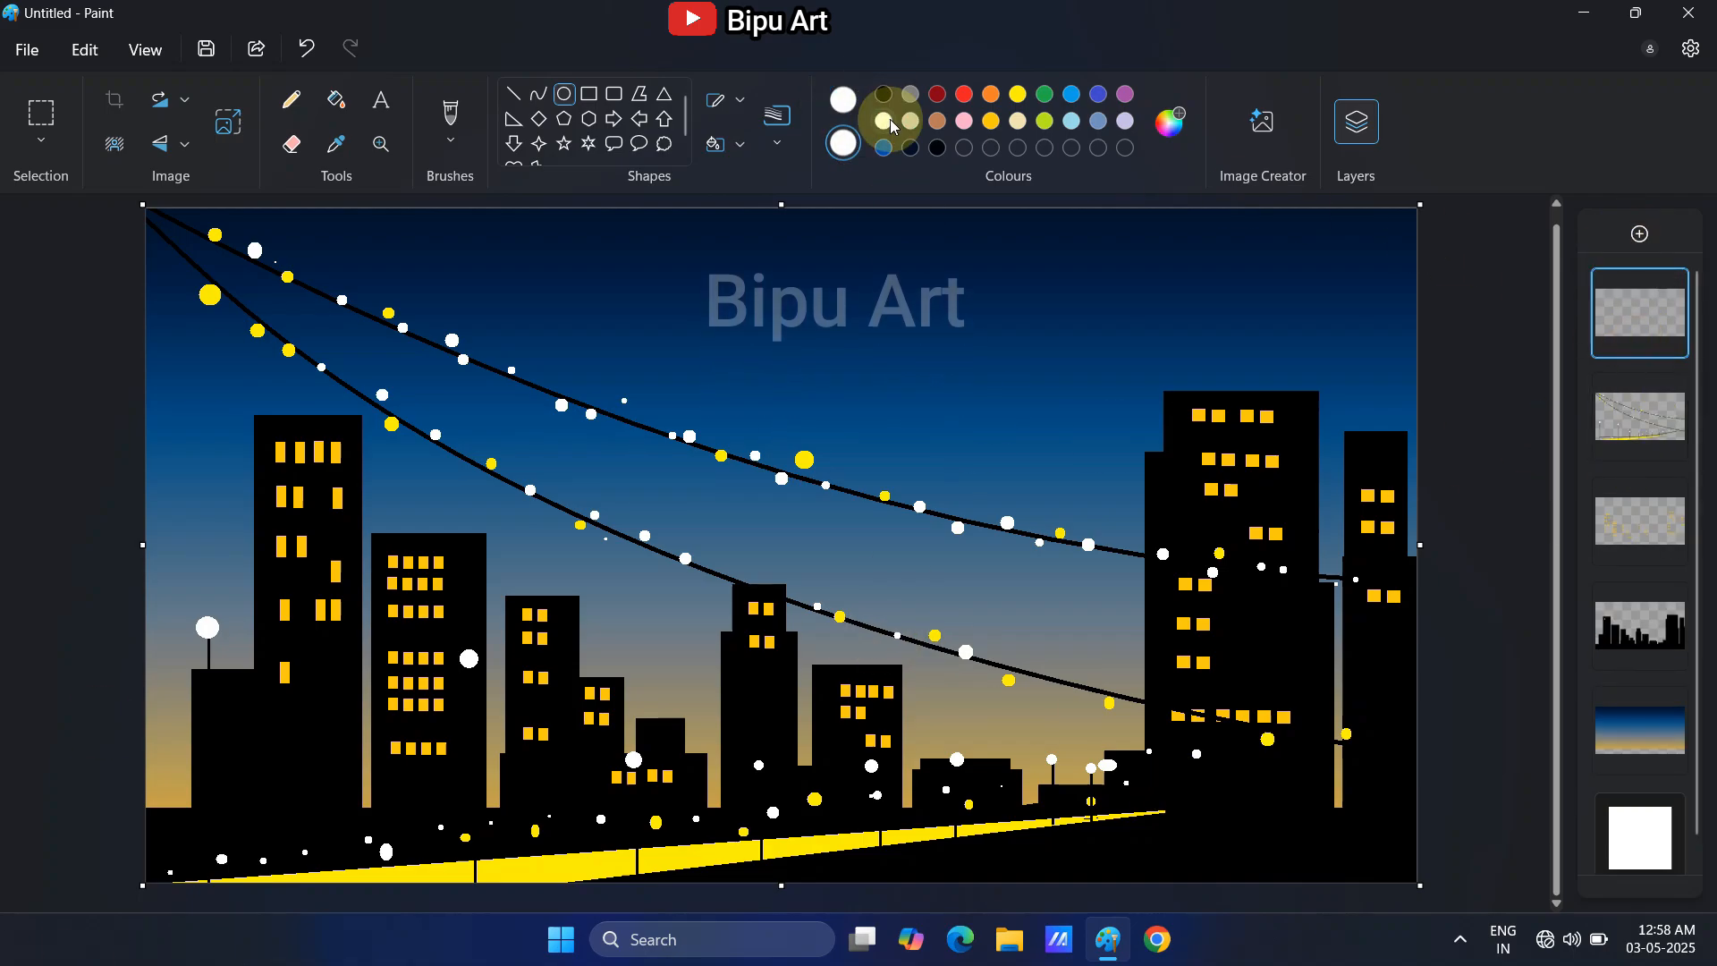
pyautogui.moveTo(686, 260); pyautogui.dragTo(912, 491)
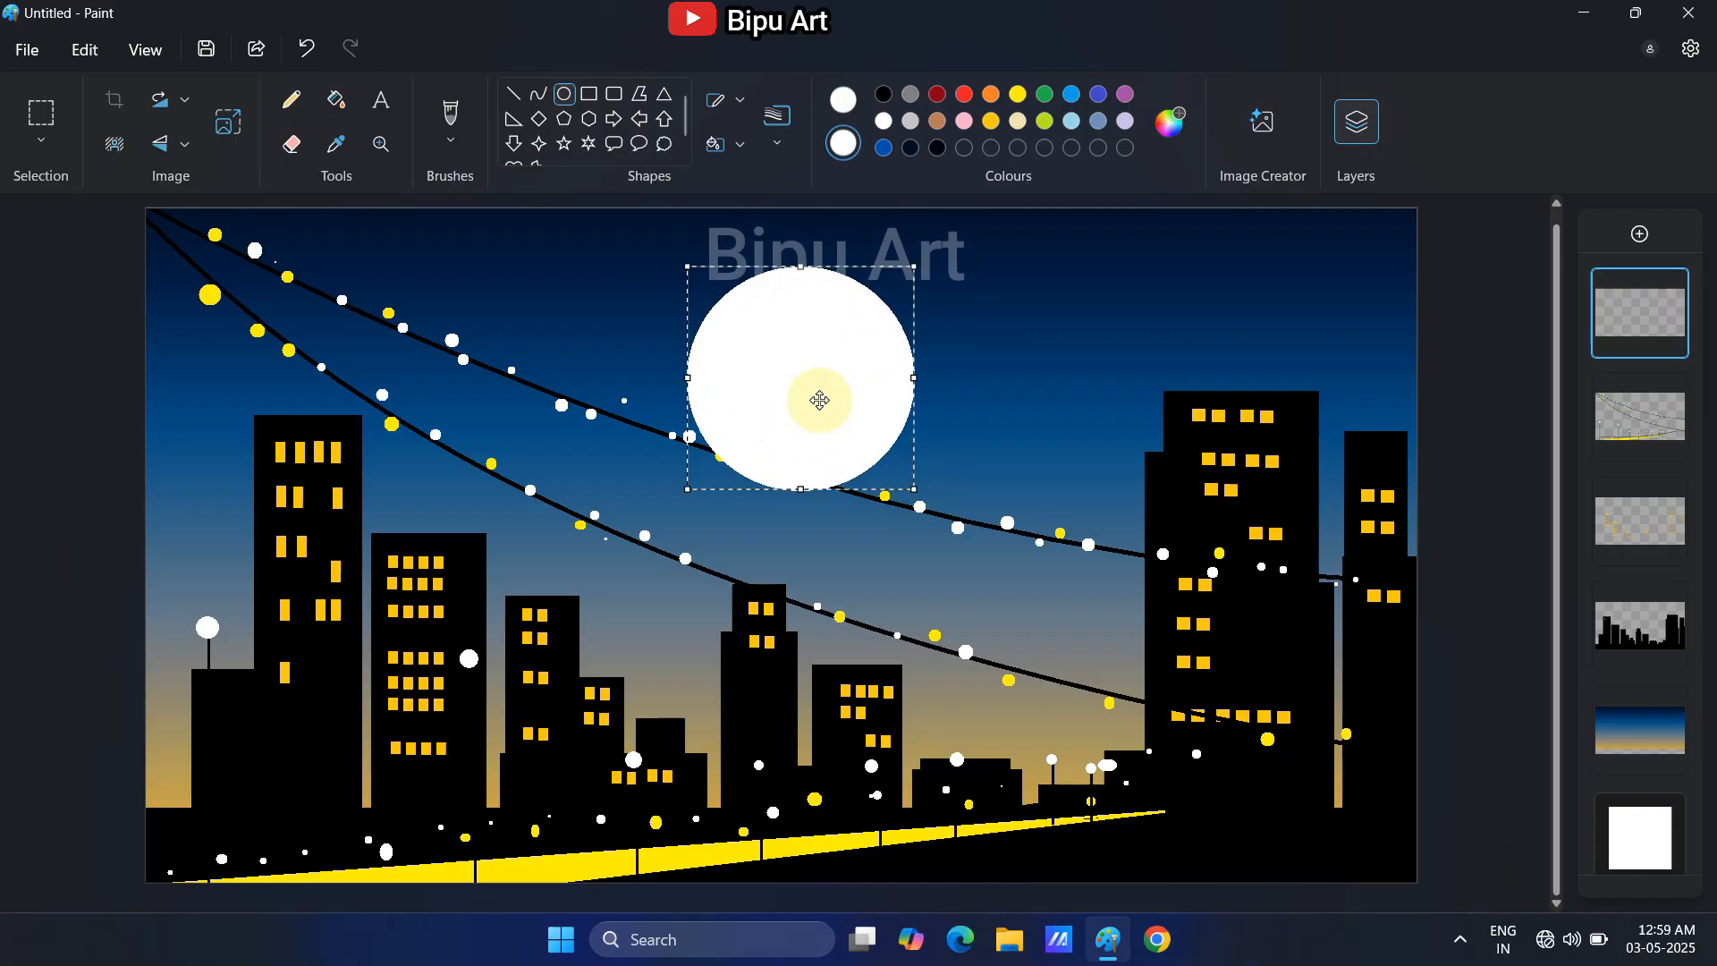
pyautogui.moveTo(816, 394); pyautogui.dragTo(854, 387)
pyautogui.click(1036, 305)
pyautogui.click(880, 97)
pyautogui.moveTo(733, 238); pyautogui.dragTo(934, 422)
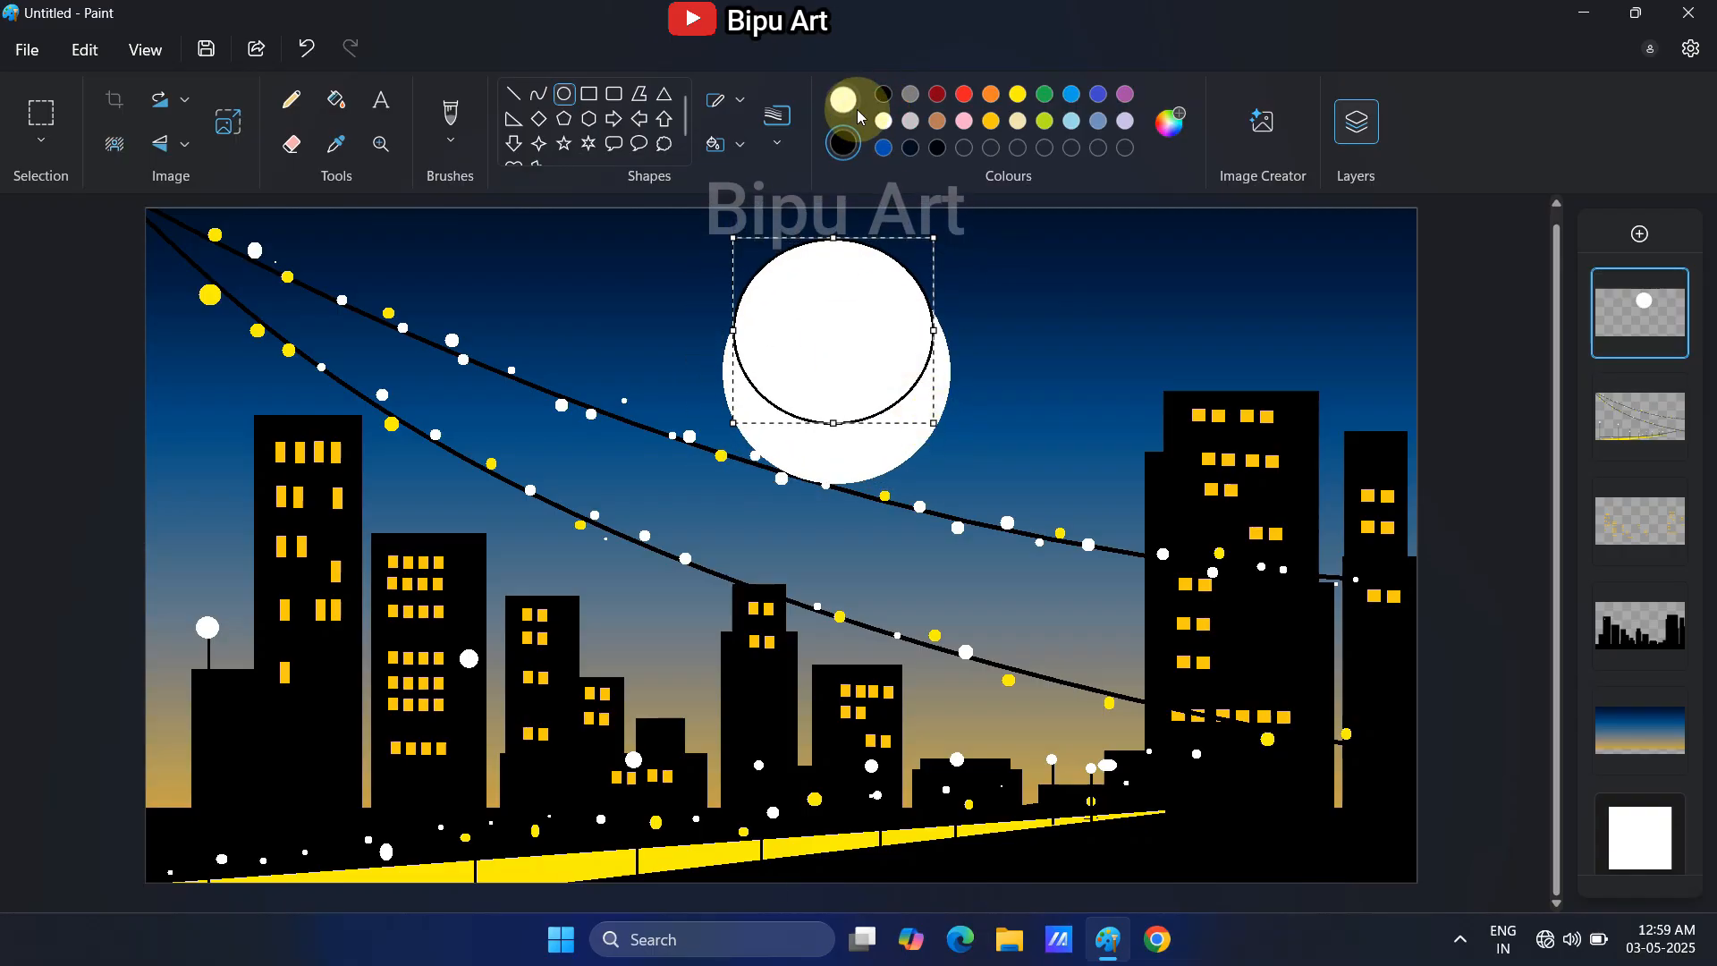
pyautogui.click(846, 99)
pyautogui.click(881, 99)
pyautogui.click(726, 145)
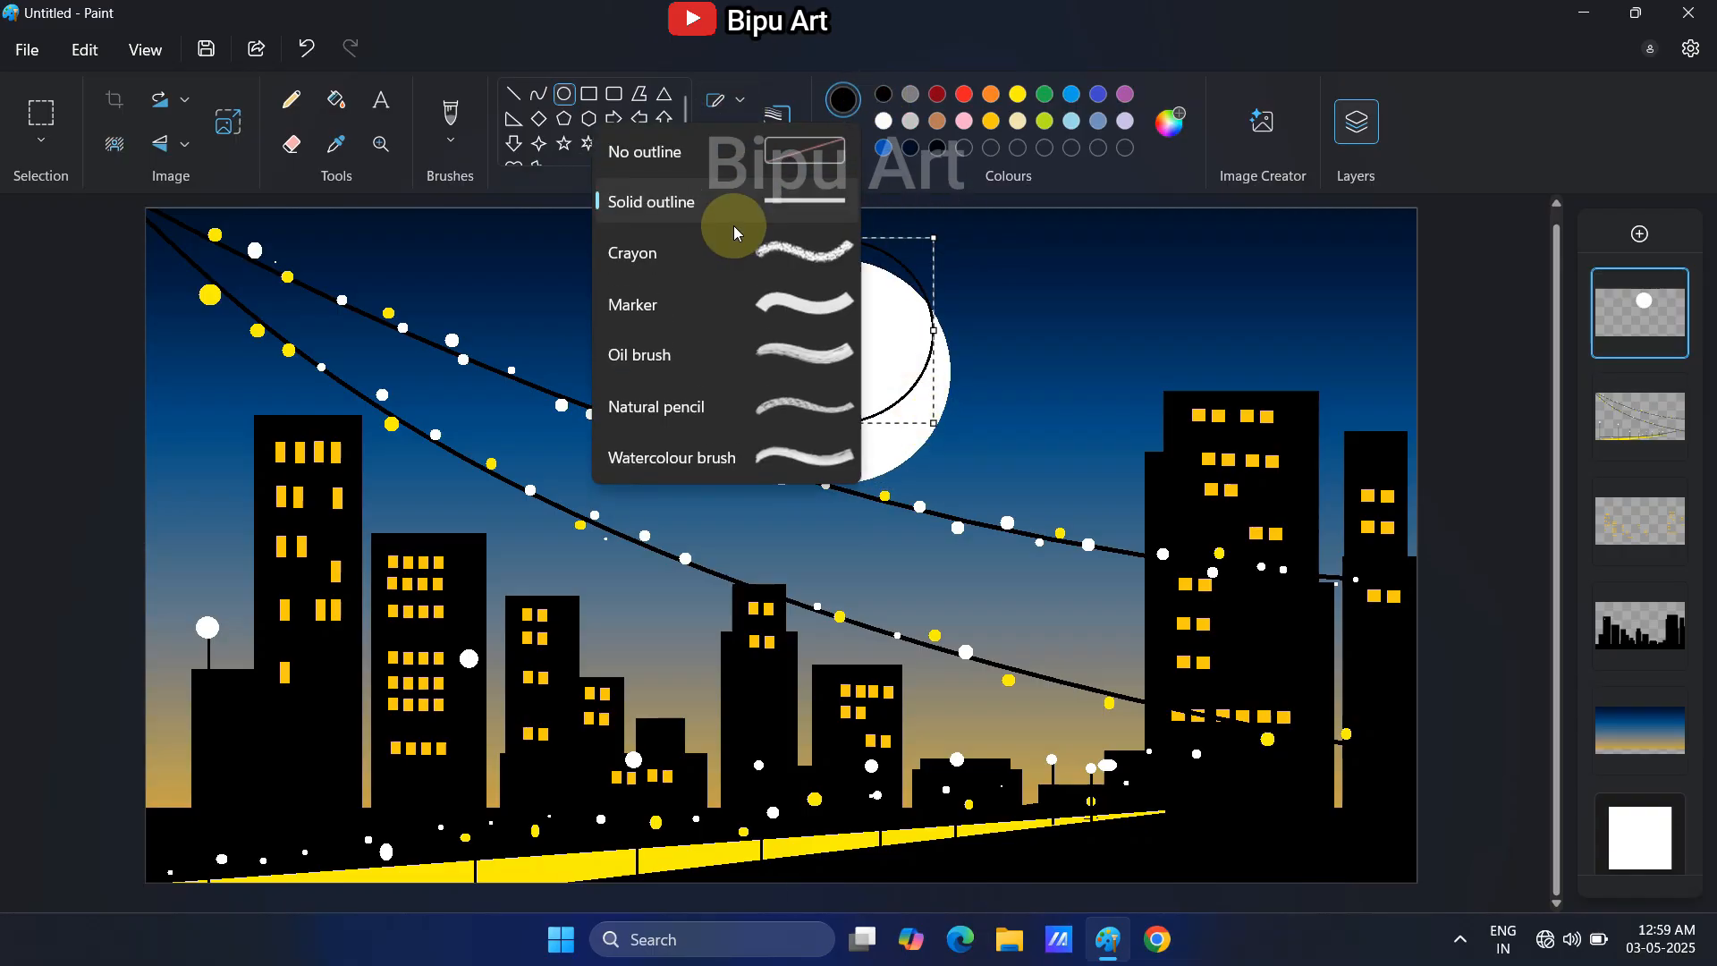
pyautogui.click(733, 230)
pyautogui.moveTo(858, 306); pyautogui.dragTo(855, 299)
pyautogui.press('Delete')
pyautogui.press('Delete')
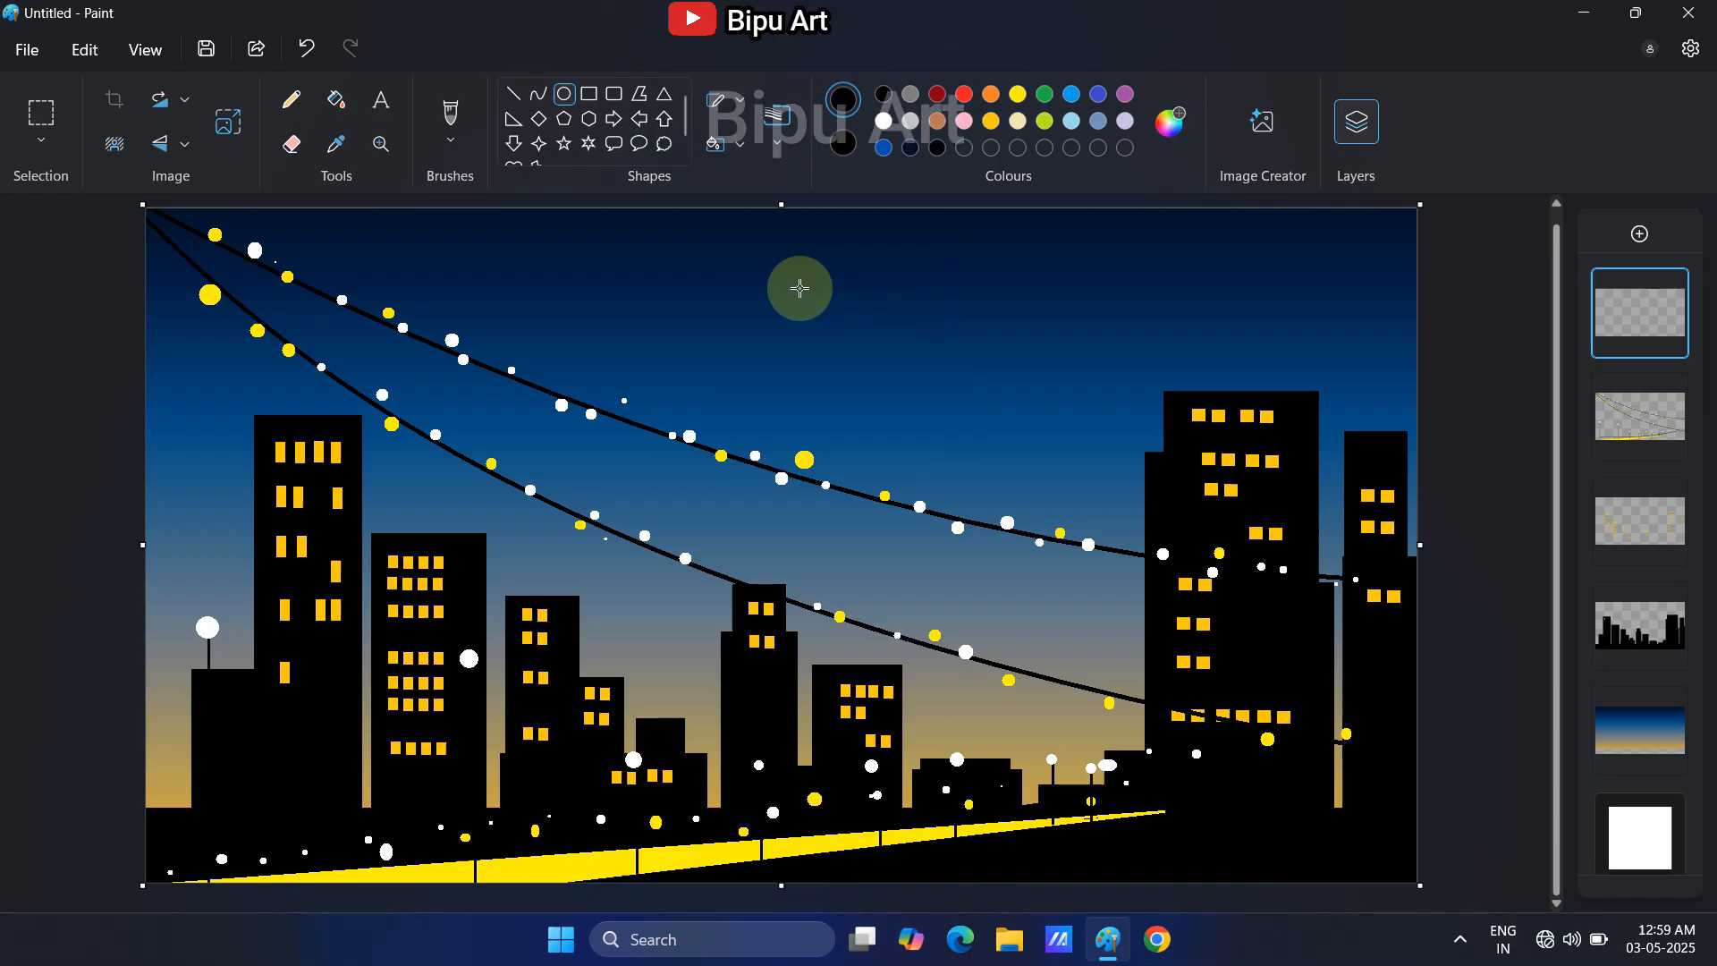
pyautogui.click(567, 100)
pyautogui.moveTo(717, 270)
pyautogui.mouseDown()
pyautogui.moveTo(932, 479)
pyautogui.moveTo(922, 459)
pyautogui.mouseUp()
pyautogui.hotkey('ctrl', 'z')
# Draw a large white circle without outline in the sky and overlap it with a black circle offset towards its upper left
pyautogui.click(885, 118)
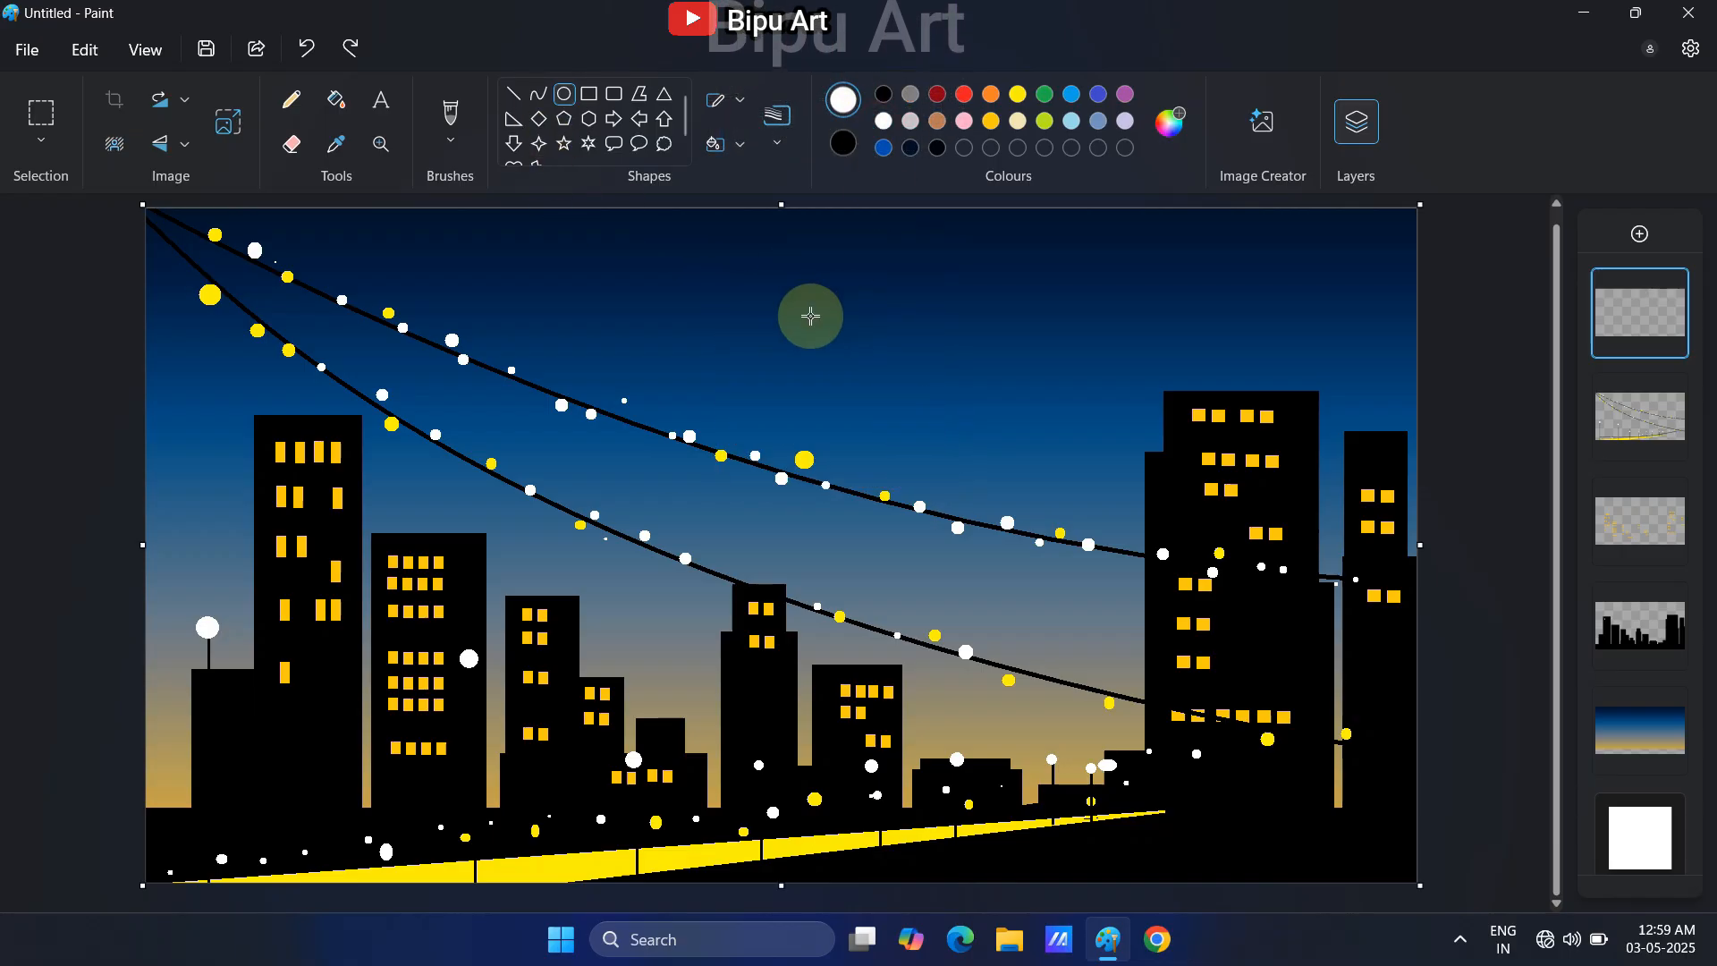
pyautogui.click(725, 148)
pyautogui.click(733, 228)
pyautogui.moveTo(706, 288); pyautogui.dragTo(958, 530)
pyautogui.click(884, 93)
pyautogui.moveTo(687, 247); pyautogui.dragTo(935, 491)
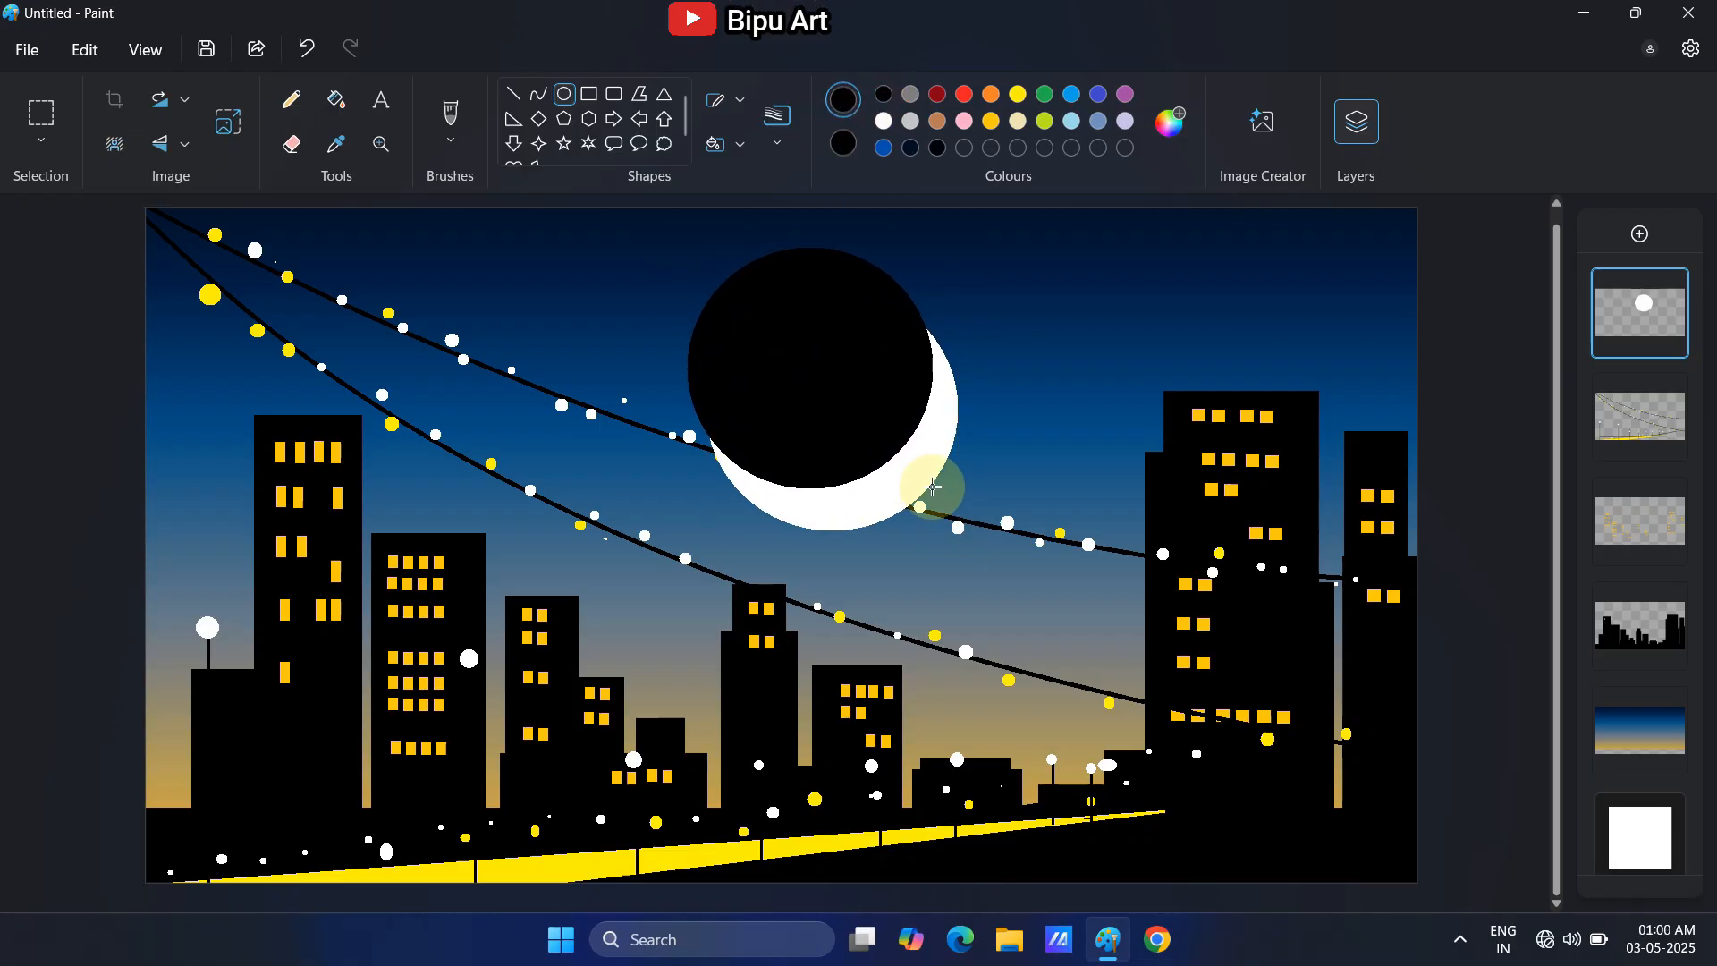
pyautogui.click(1020, 349)
pyautogui.moveTo(625, 241); pyautogui.dragTo(914, 439)
pyautogui.hotkey('ctrl', 'z')
# Select both circles and remove the black one to leave a crescent moon, then move its layer directly above the sky gradient
pyautogui.click(40, 113)
pyautogui.moveTo(682, 234); pyautogui.dragTo(1019, 552)
pyautogui.press('Delete')
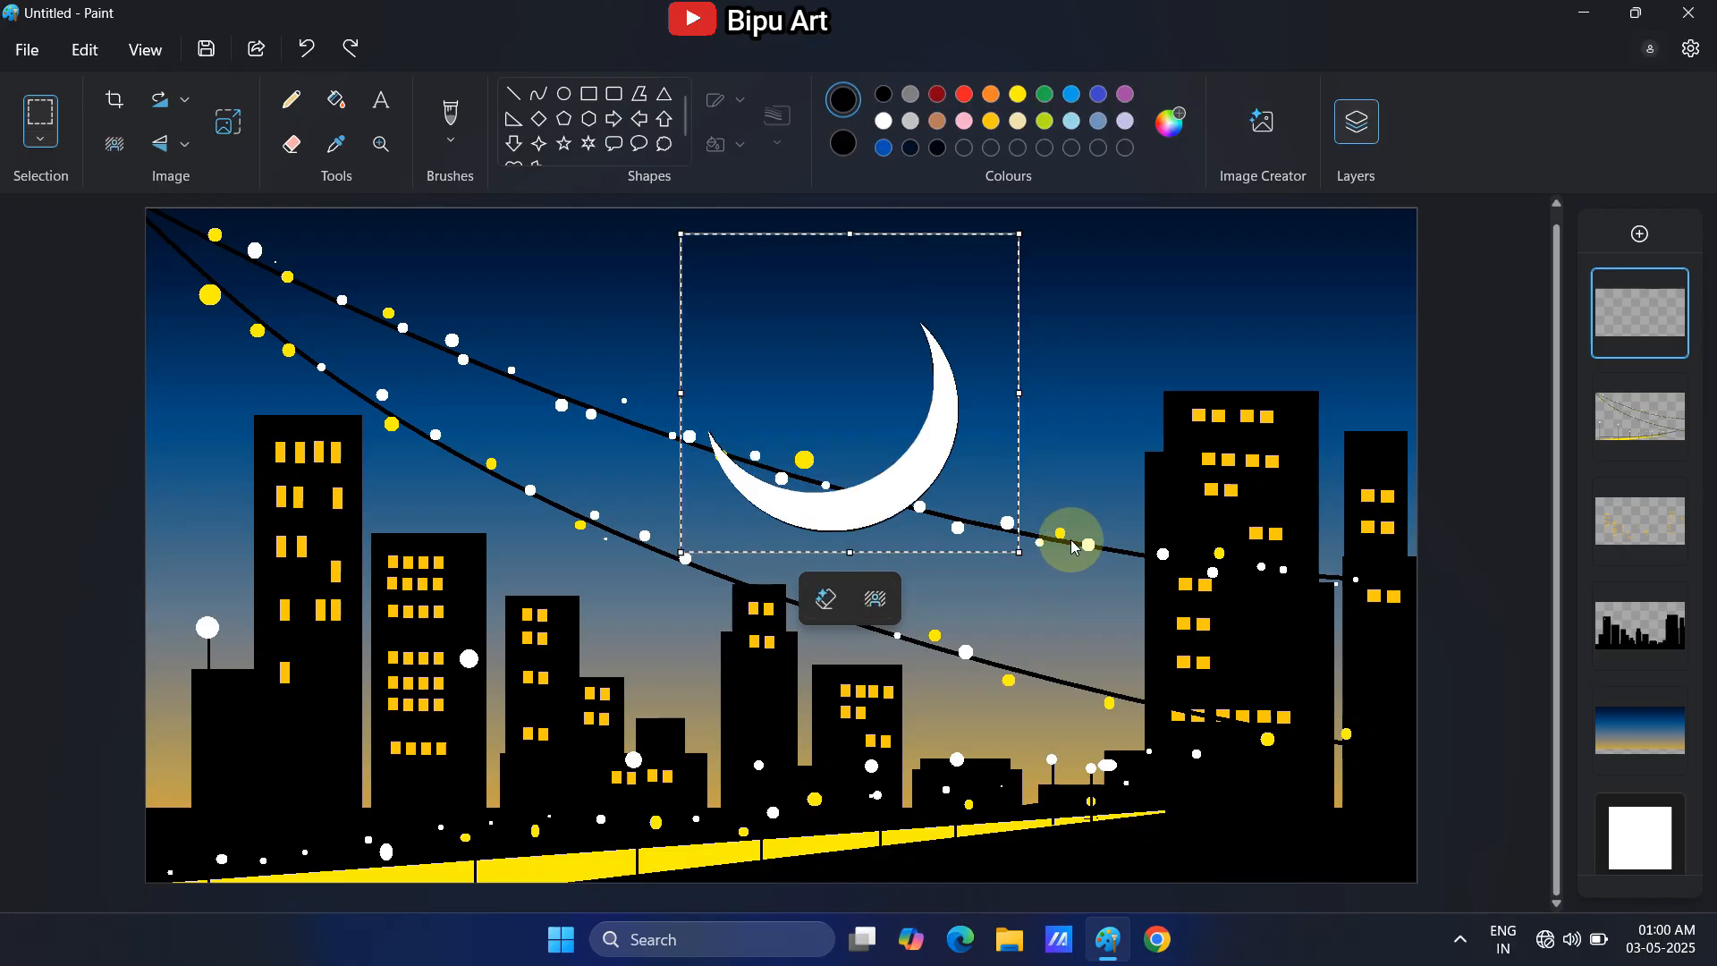
pyautogui.moveTo(1627, 330); pyautogui.dragTo(1629, 649)
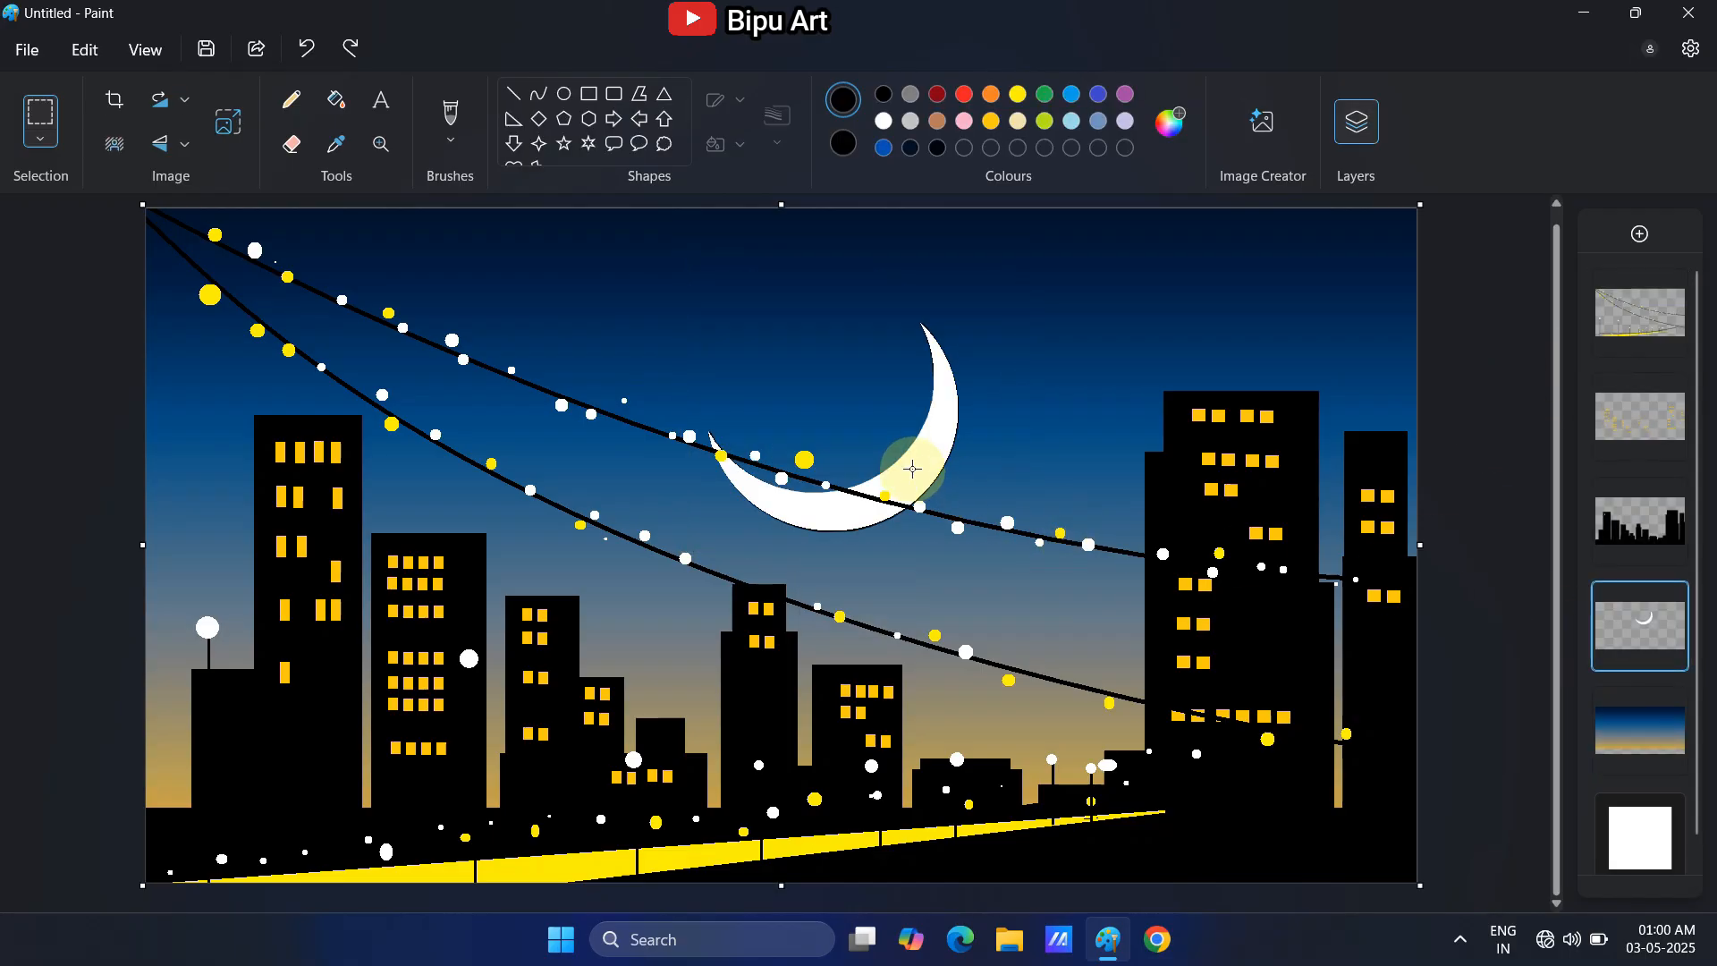
pyautogui.click(537, 94)
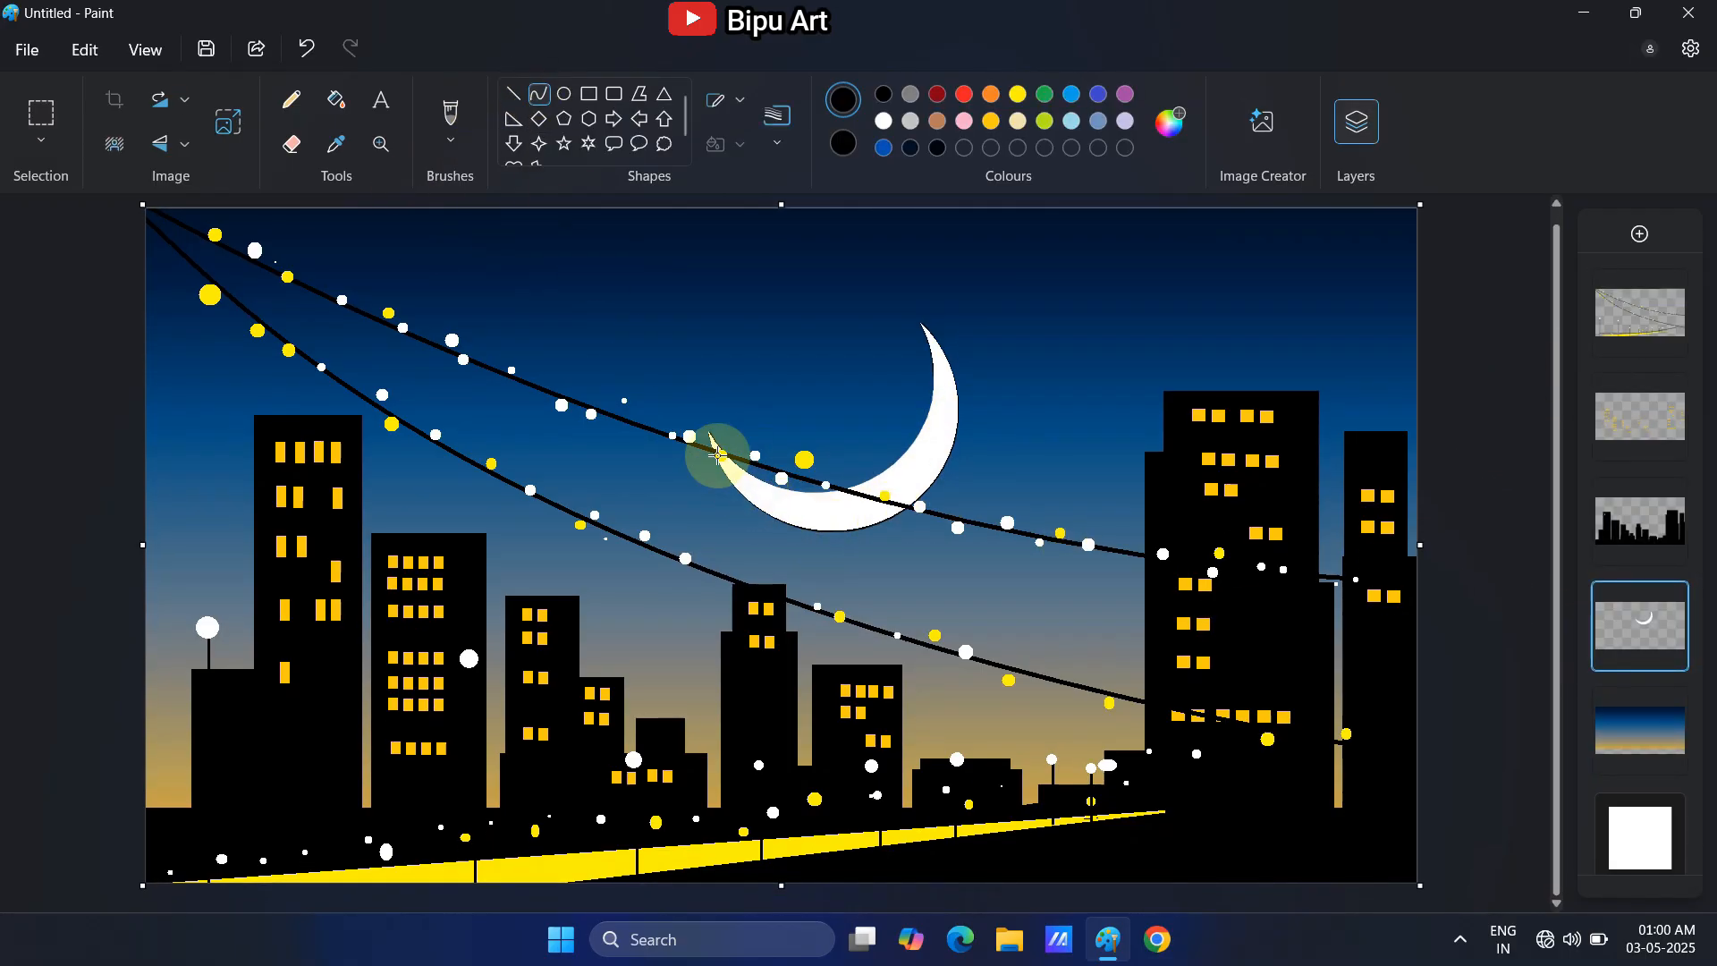
pyautogui.click(724, 100)
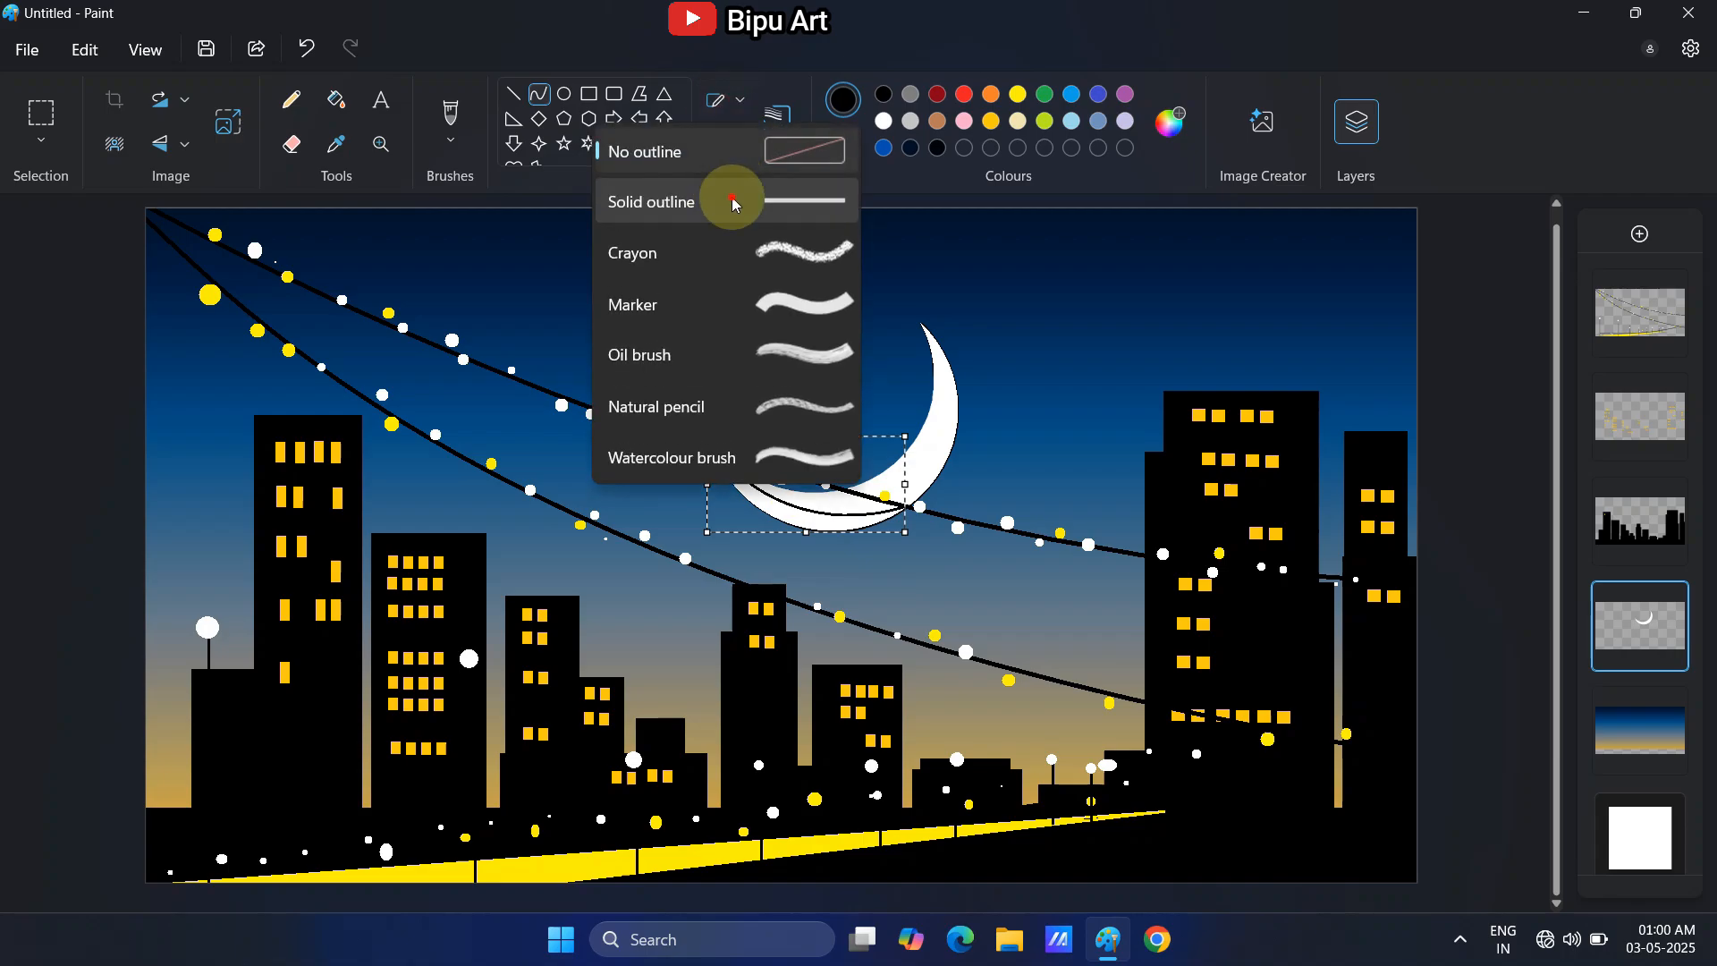
pyautogui.click(728, 193)
pyautogui.click(713, 534)
pyautogui.hotkey('ctrl', 'z')
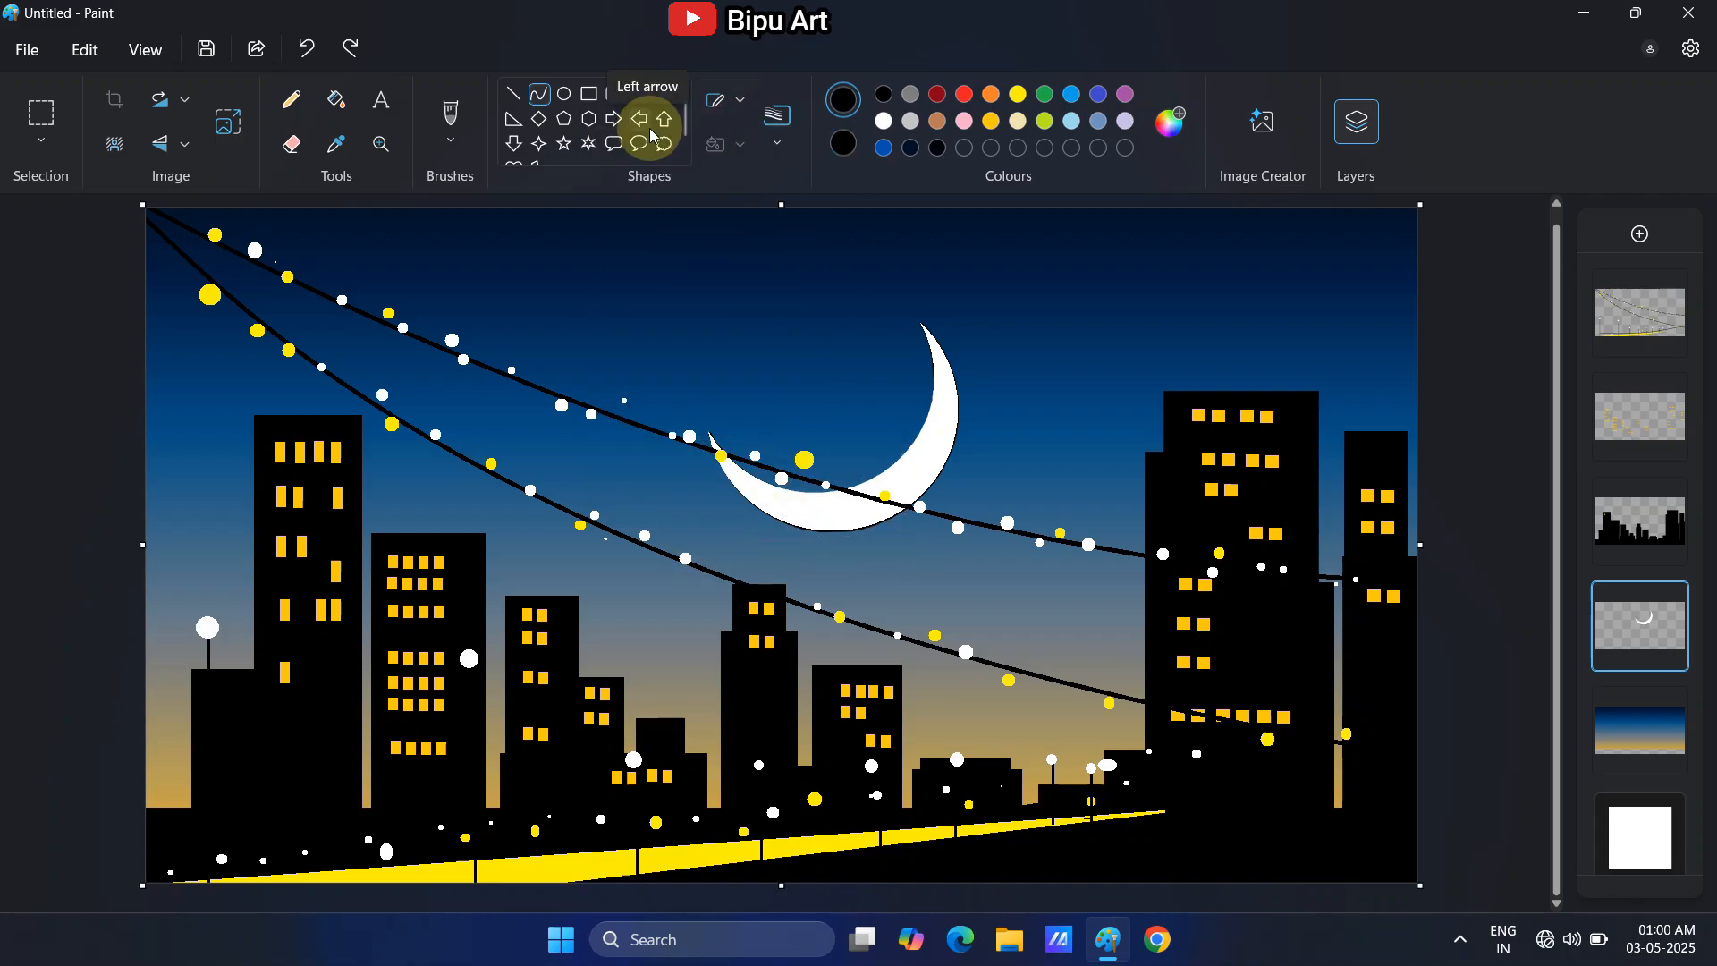
# Cover the black fringe along the crescent's lower outer edge with white curves
pyautogui.click(381, 144)
pyautogui.click(939, 560)
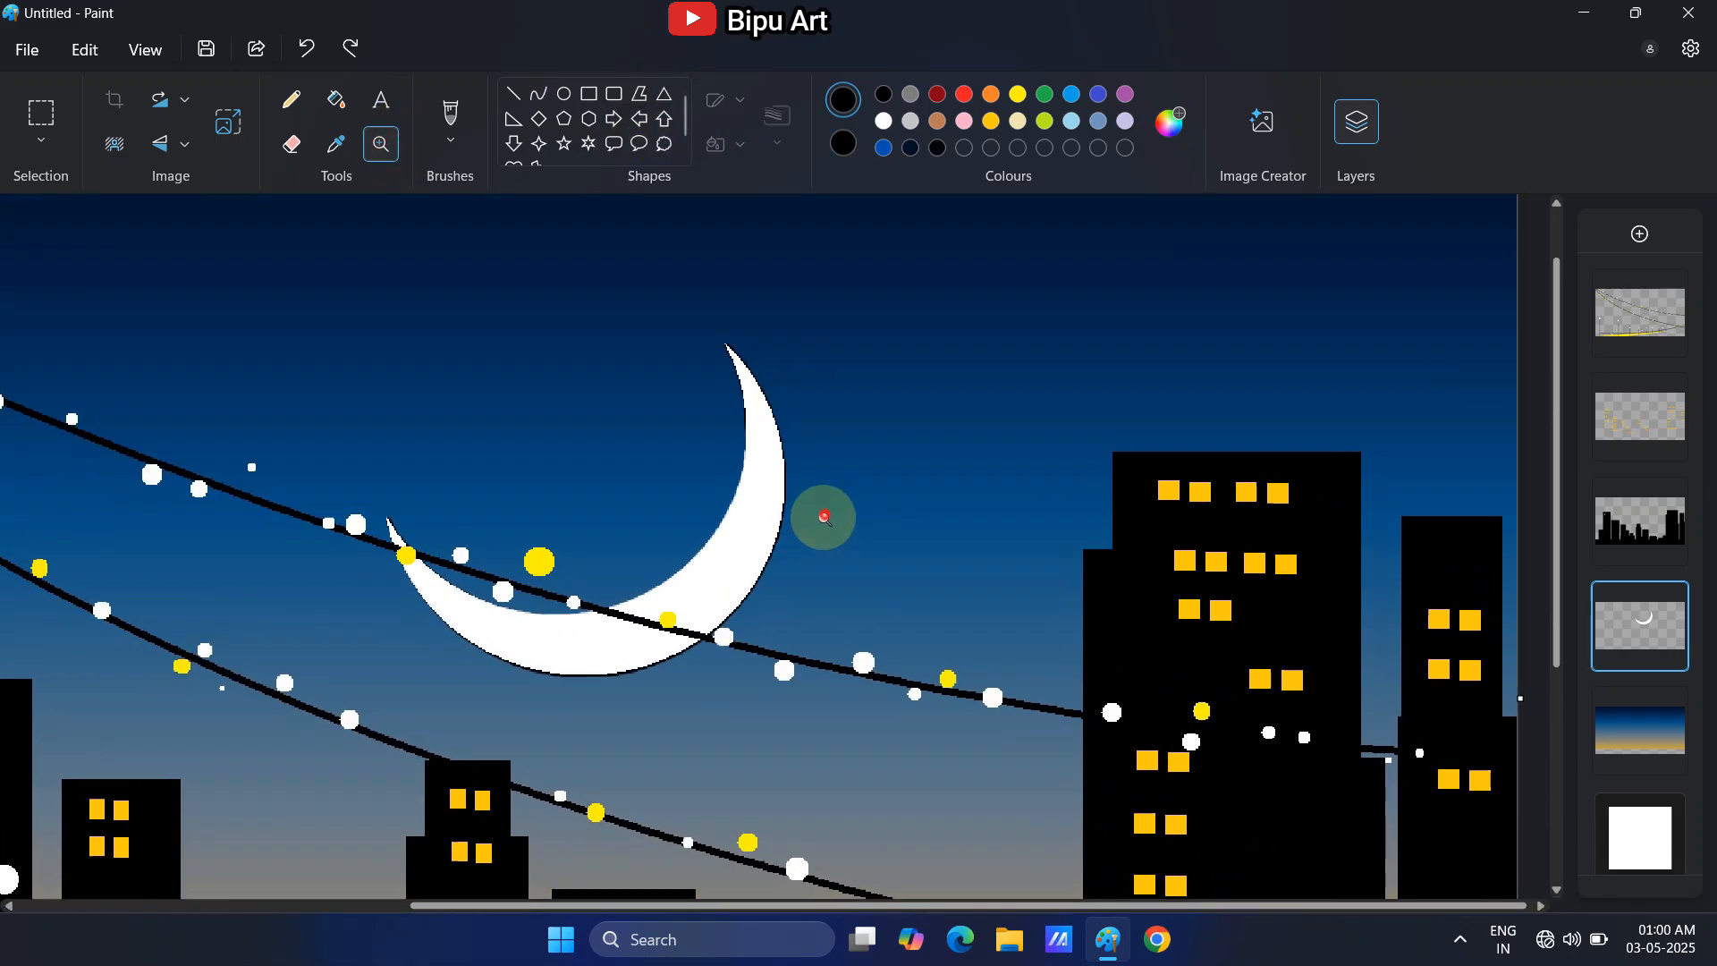
pyautogui.click(343, 117)
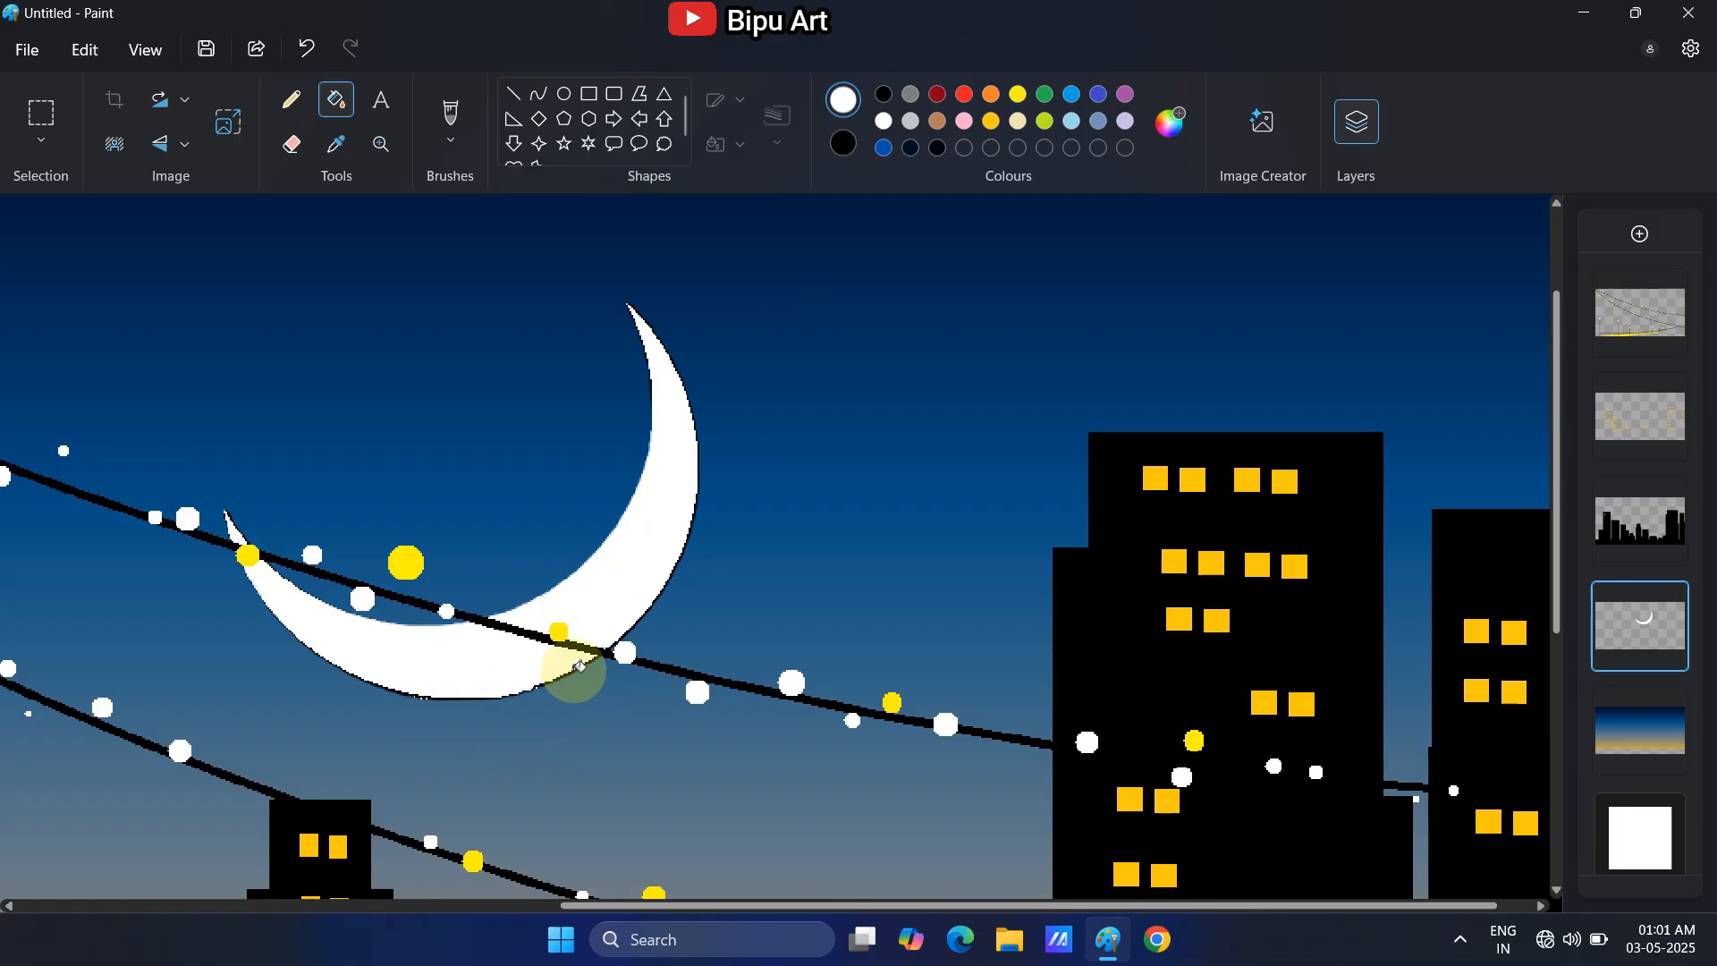
pyautogui.click(539, 93)
pyautogui.moveTo(308, 646); pyautogui.dragTo(698, 483)
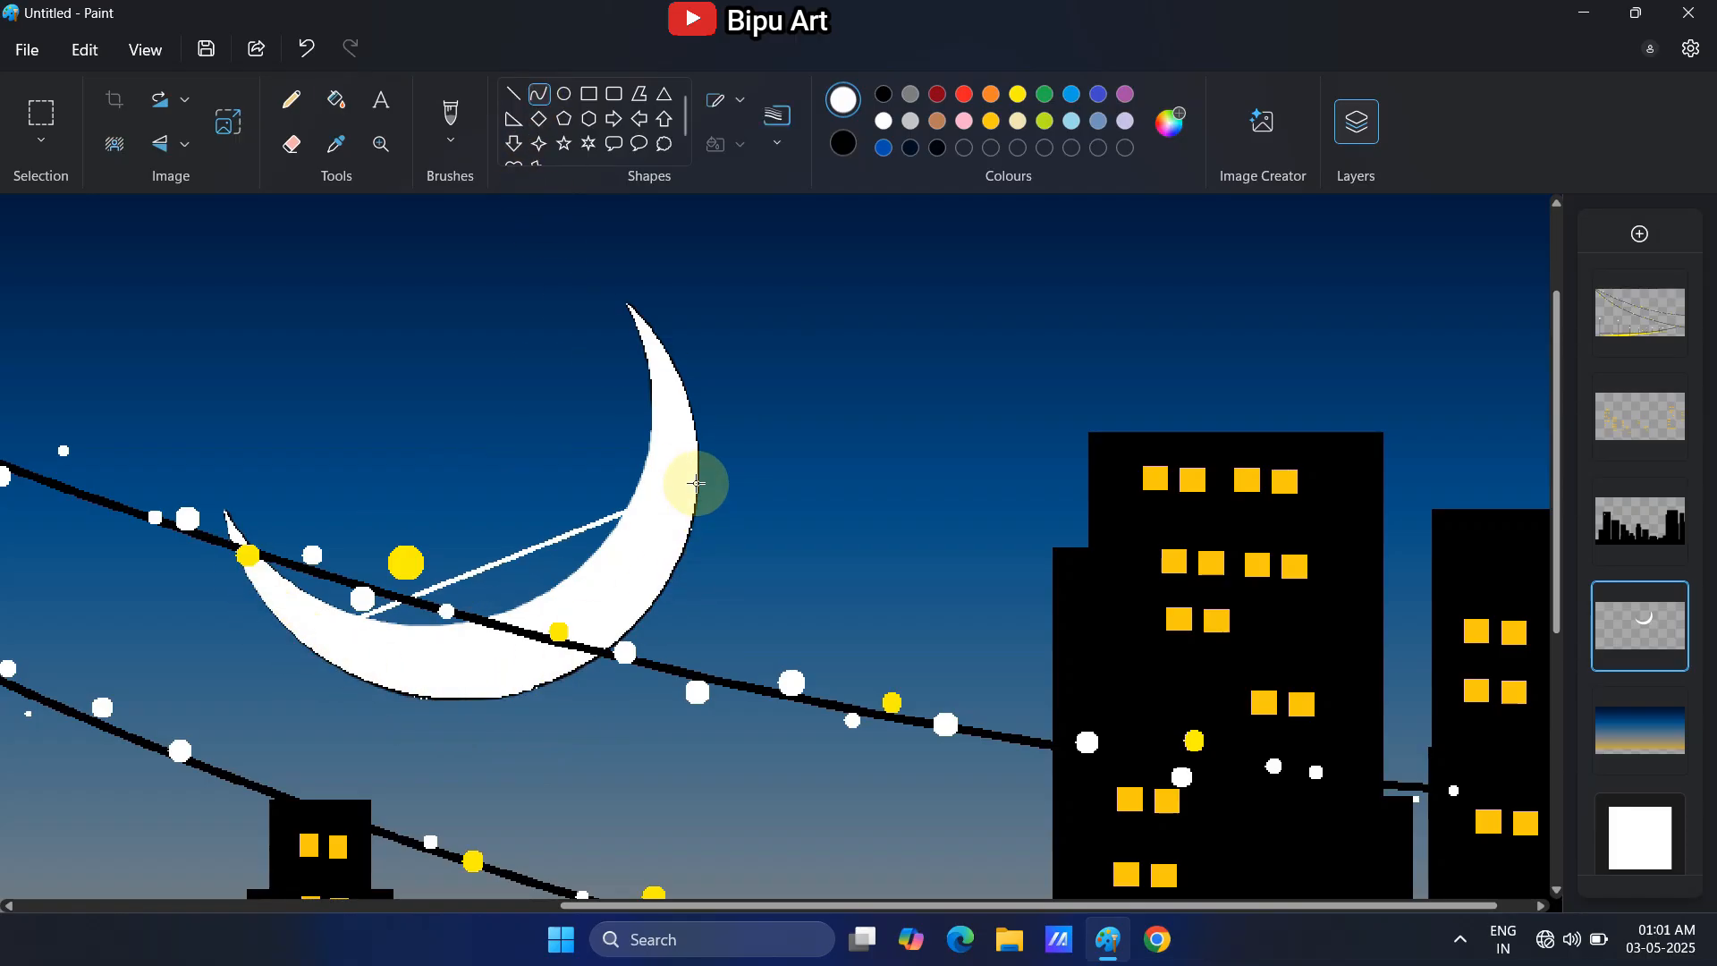
pyautogui.moveTo(411, 720); pyautogui.dragTo(392, 709)
pyautogui.moveTo(618, 770); pyautogui.dragTo(605, 772)
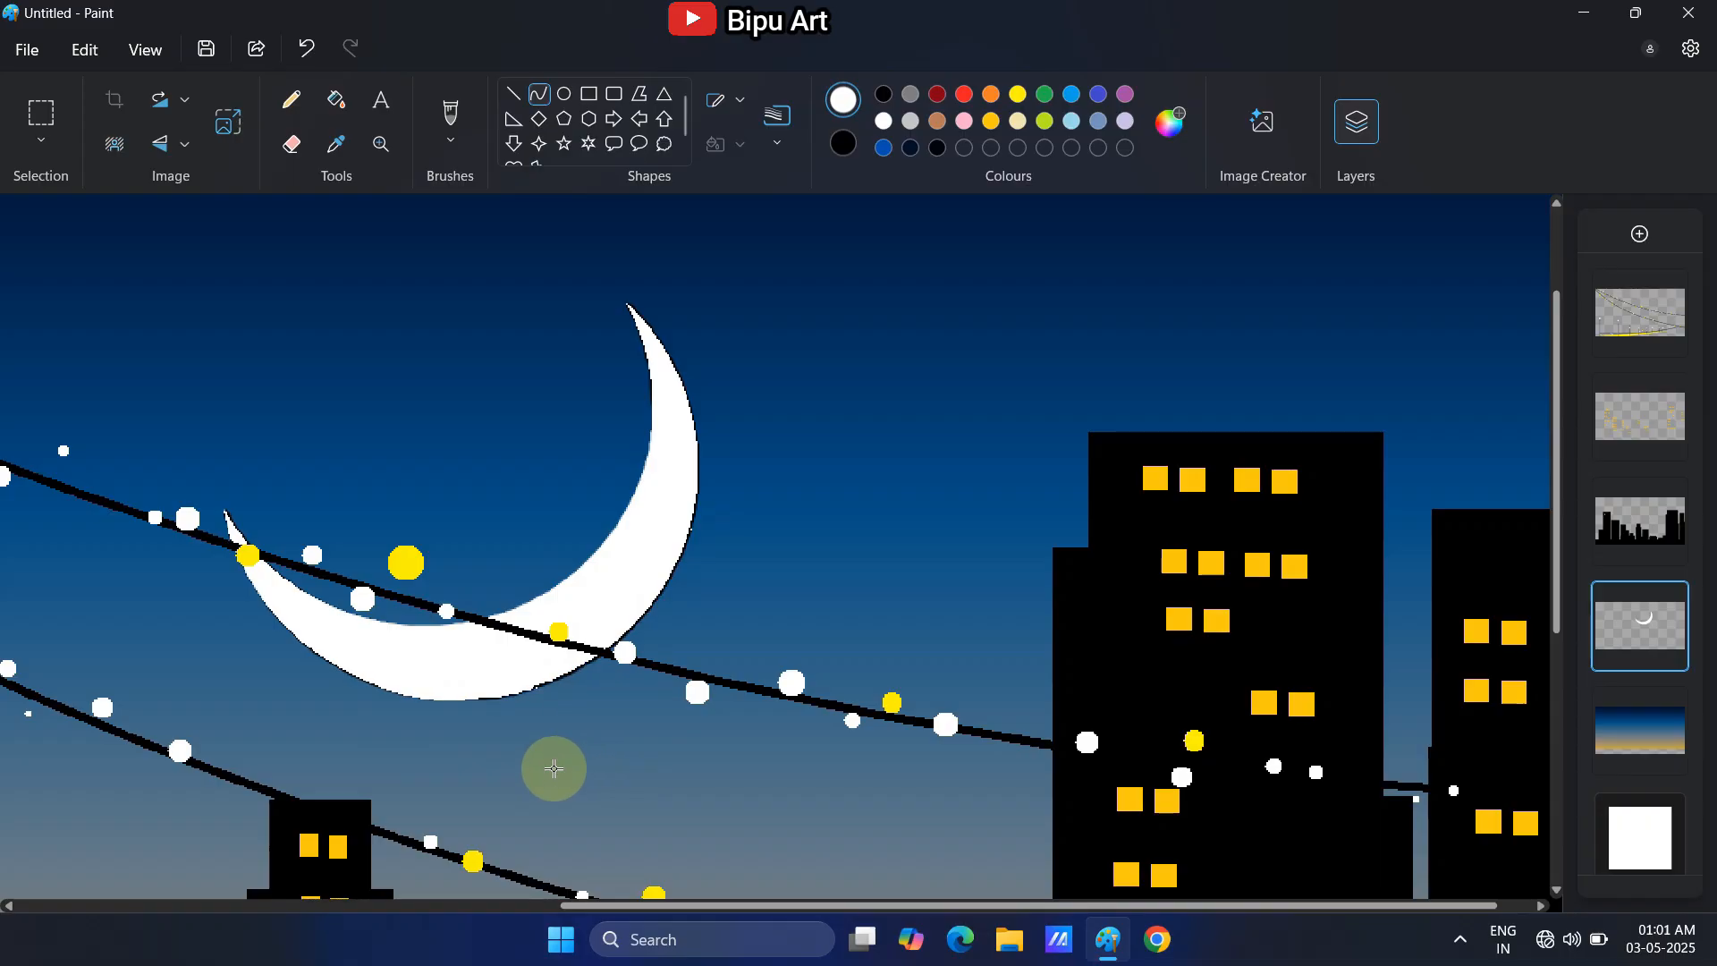
pyautogui.click(281, 617)
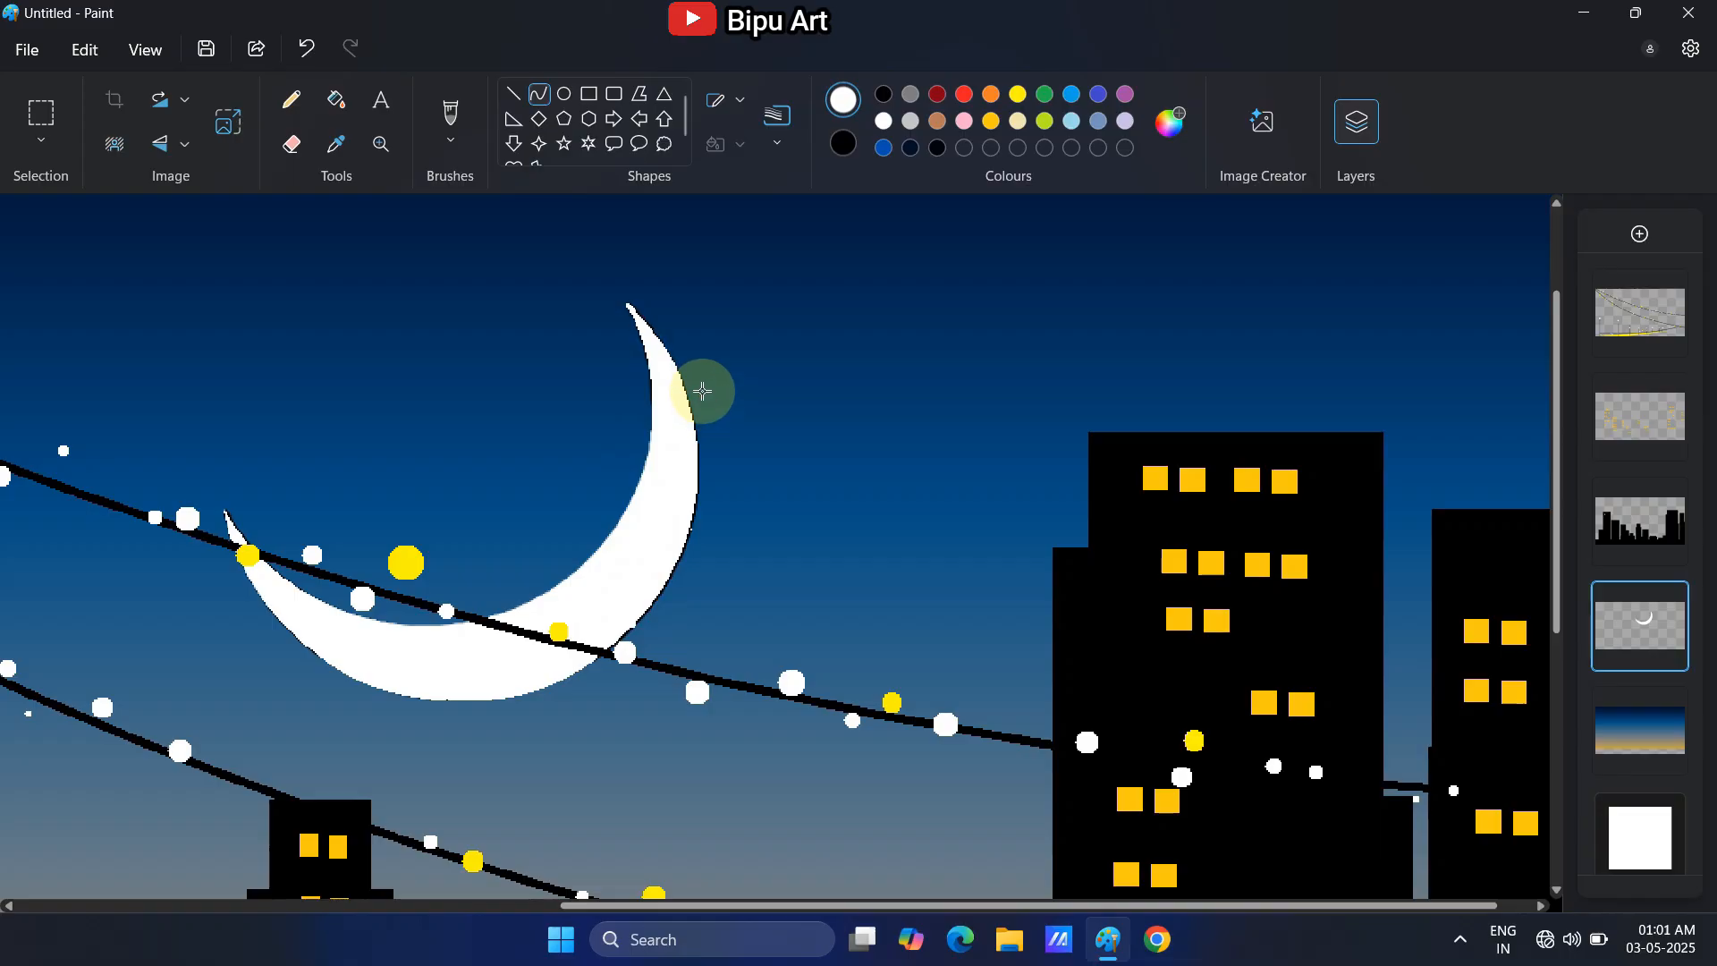
# Cover the black fringe along the crescent's right and lower-right outer edge with further white curves
pyautogui.moveTo(740, 514); pyautogui.dragTo(738, 518)
pyautogui.click(785, 475)
pyautogui.moveTo(609, 660); pyautogui.dragTo(525, 693)
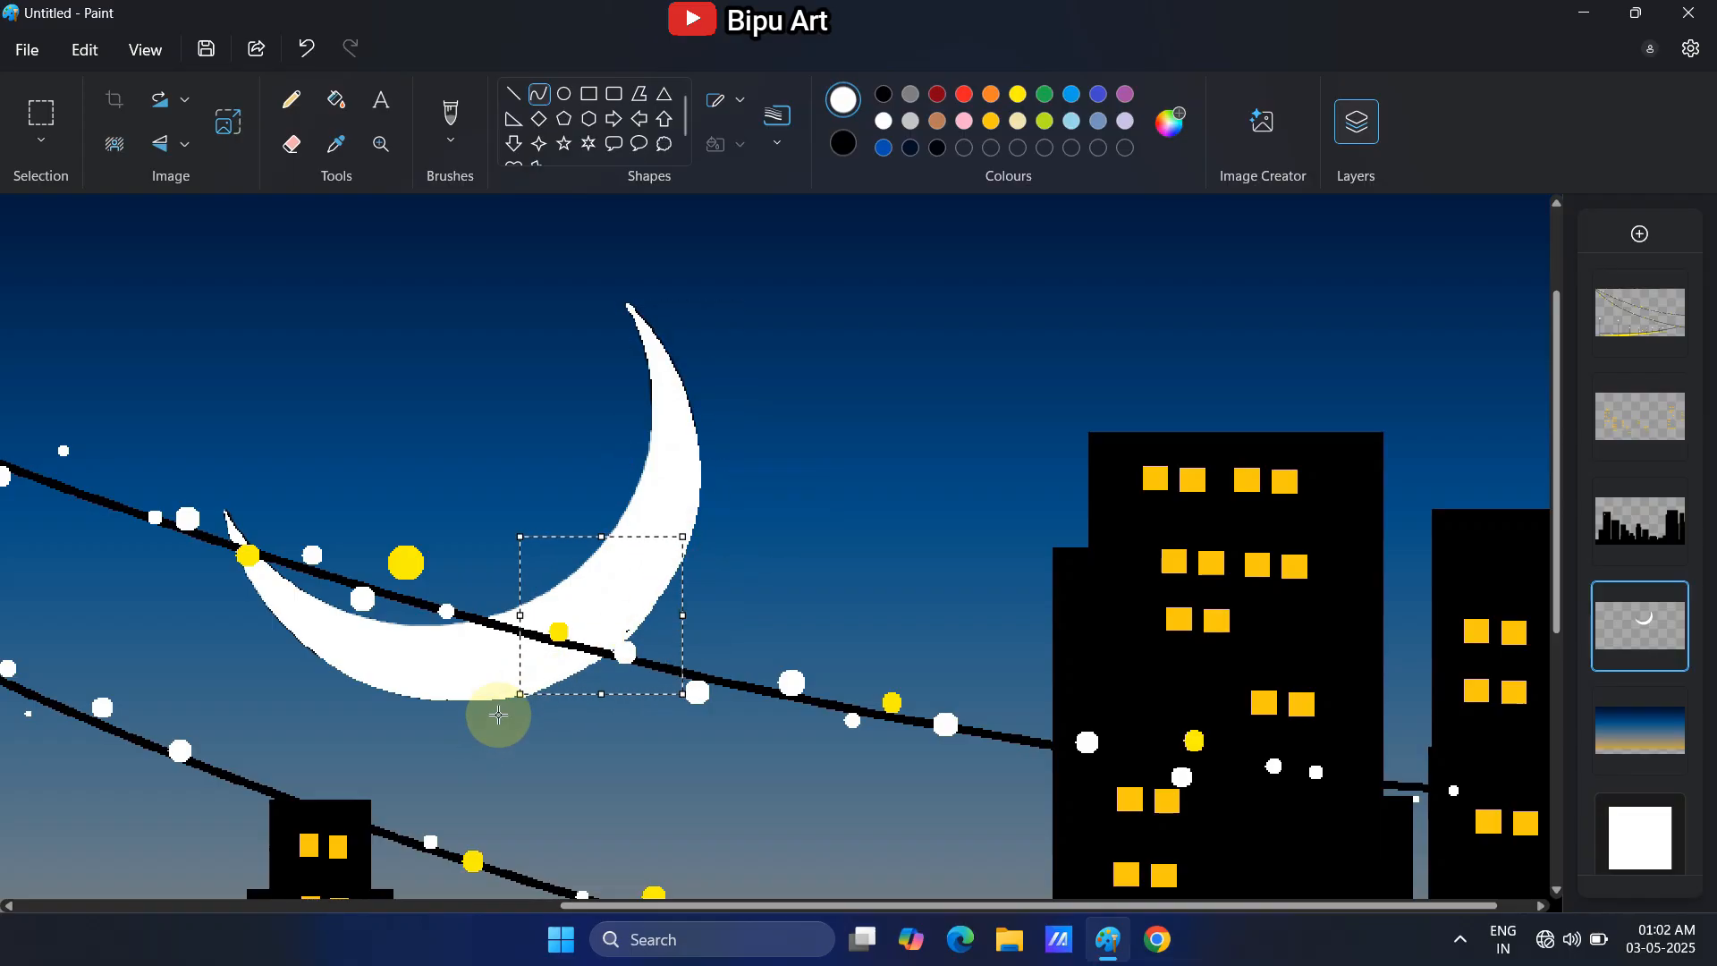
pyautogui.click(440, 670)
# Erase the leftover dark fringe at the crescent's pointed tips
pyautogui.click(292, 145)
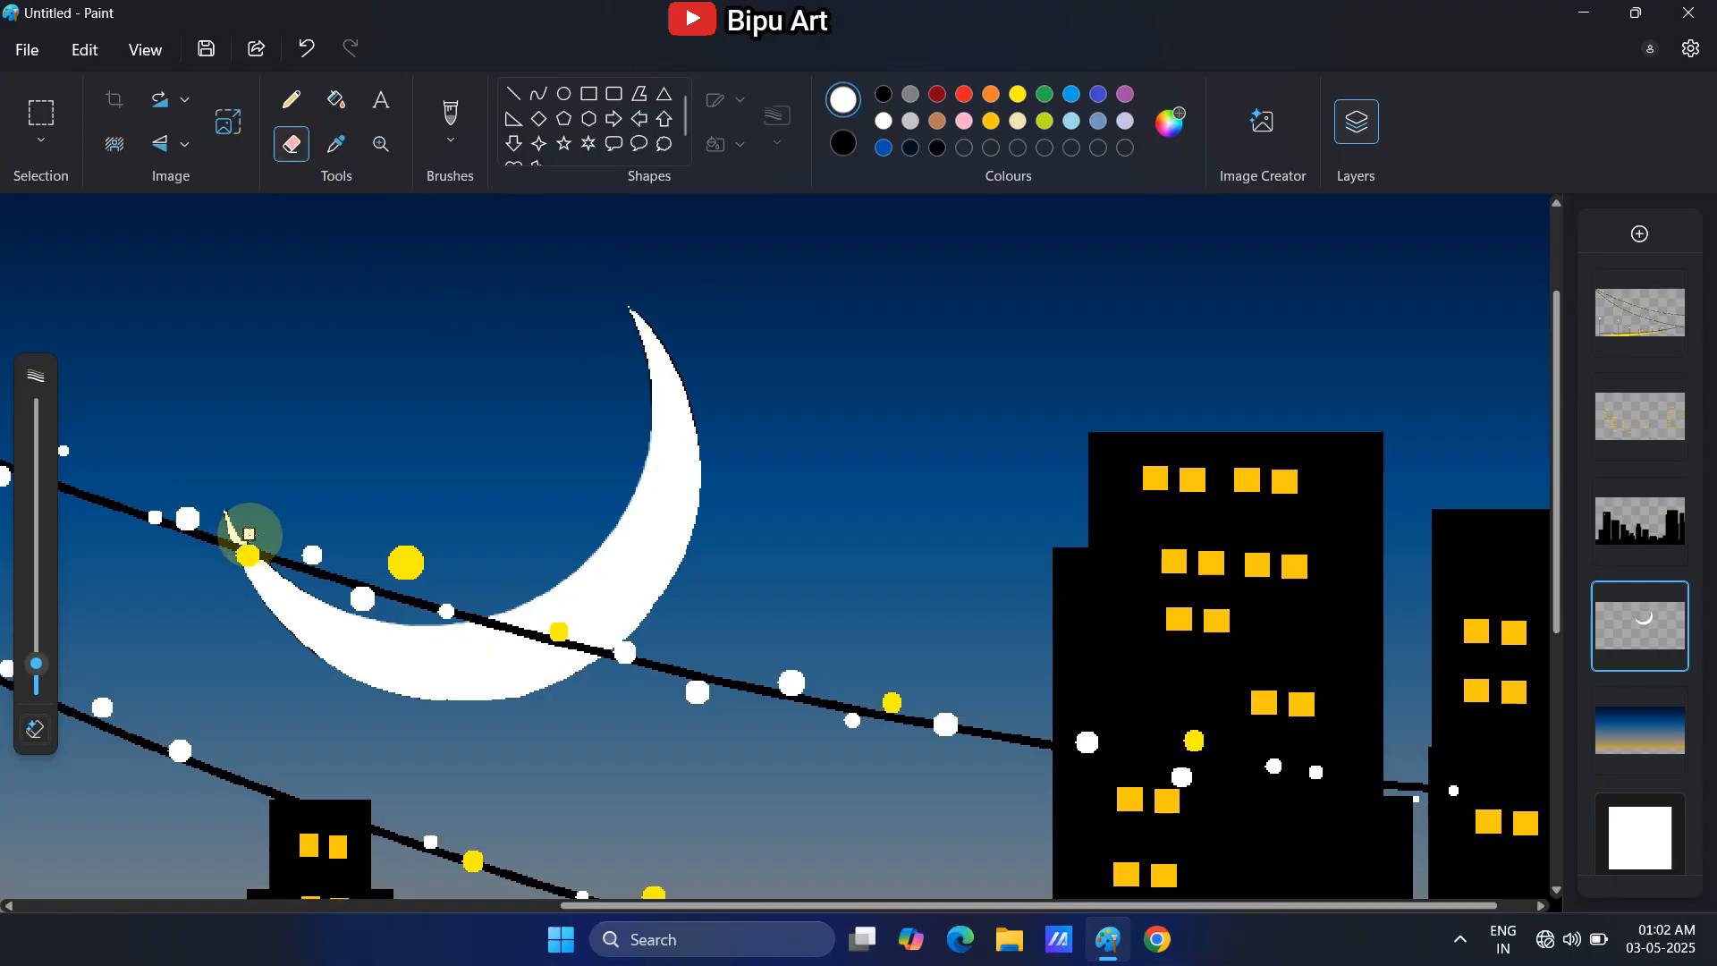
pyautogui.scroll(-1, 587, 500)
pyautogui.click(381, 145)
pyautogui.rightClick(564, 465)
pyautogui.rightClick(564, 465)
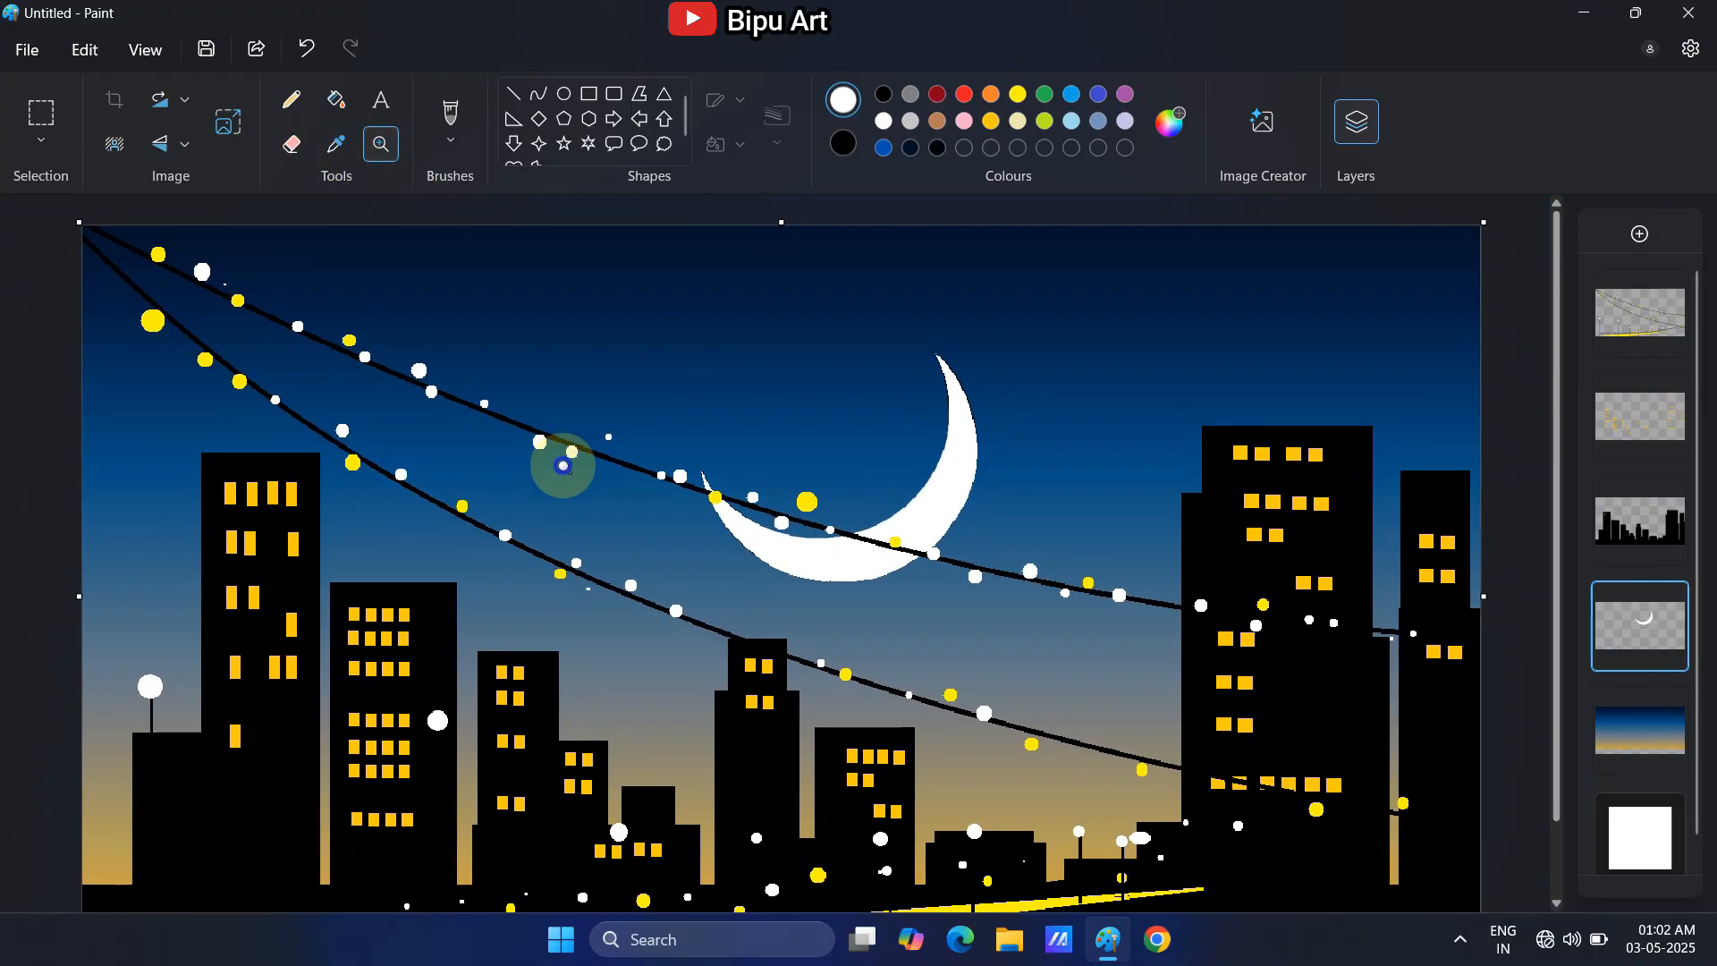
pyautogui.click(581, 510)
# Dot tiny white stars across the whole sky with the Pencil
pyautogui.click(291, 100)
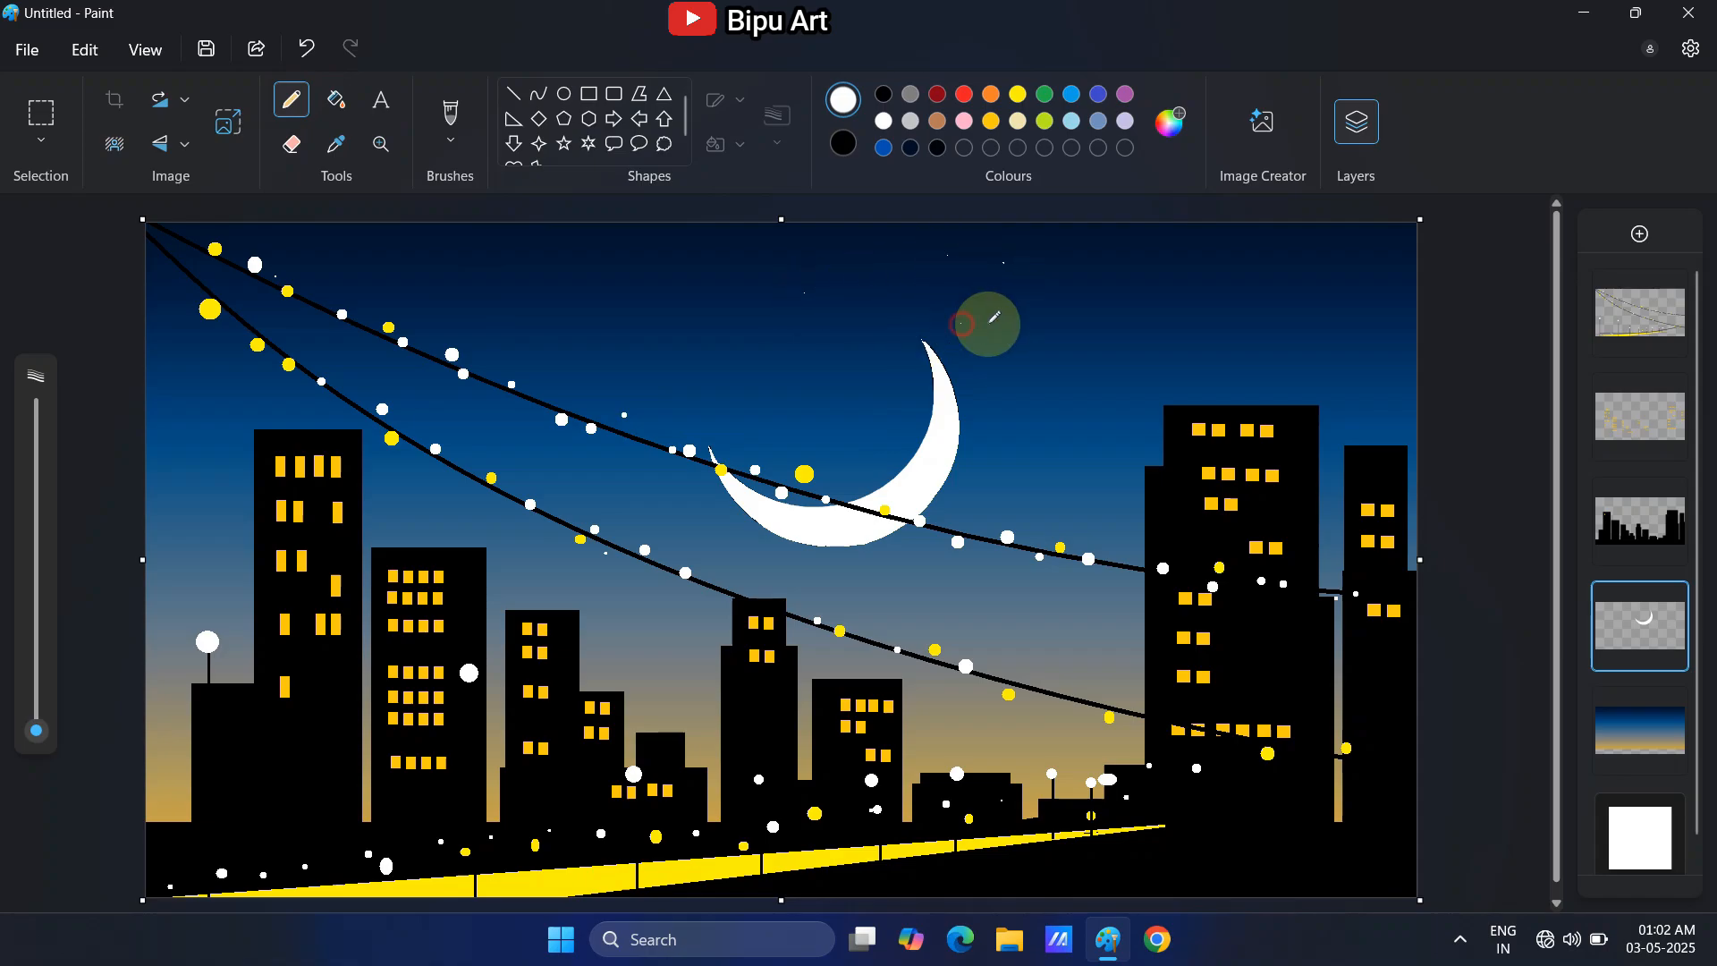
pyautogui.click(478, 519)
pyautogui.click(562, 332)
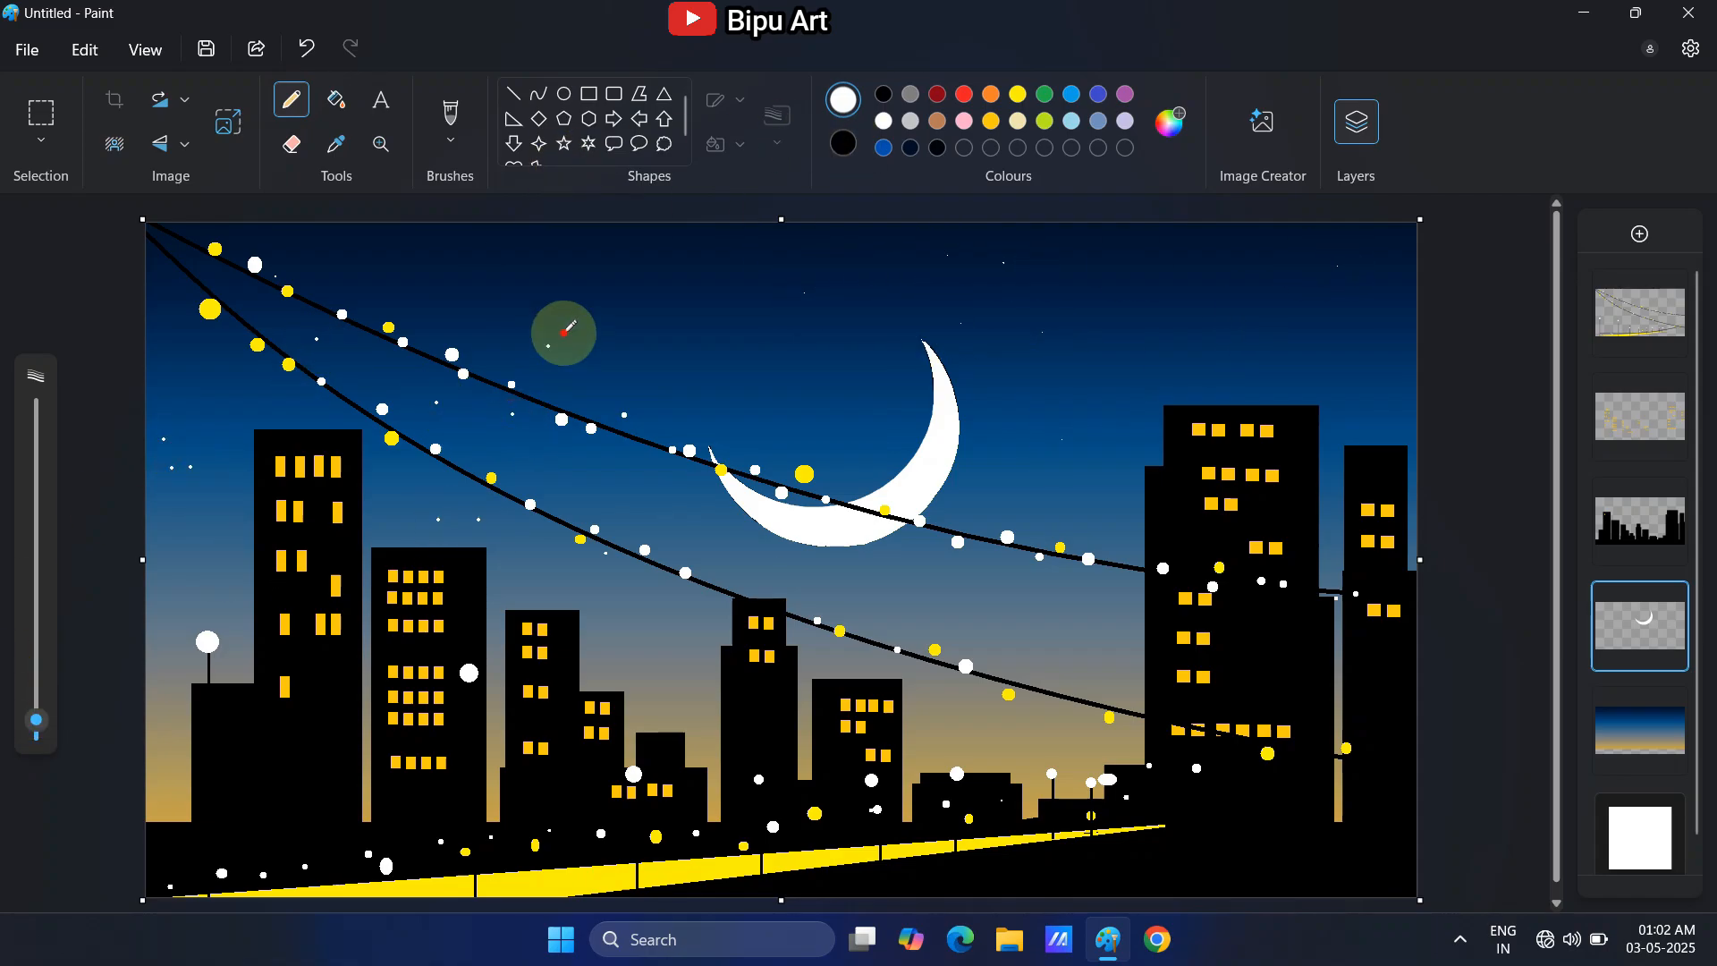
pyautogui.click(1144, 299)
pyautogui.click(1182, 292)
pyautogui.click(1236, 279)
pyautogui.click(1361, 400)
pyautogui.click(1010, 638)
pyautogui.click(1011, 715)
# Draw solid white four-point stars above, left of and below the moon, plus a smaller one beside the tall left tower
pyautogui.click(538, 144)
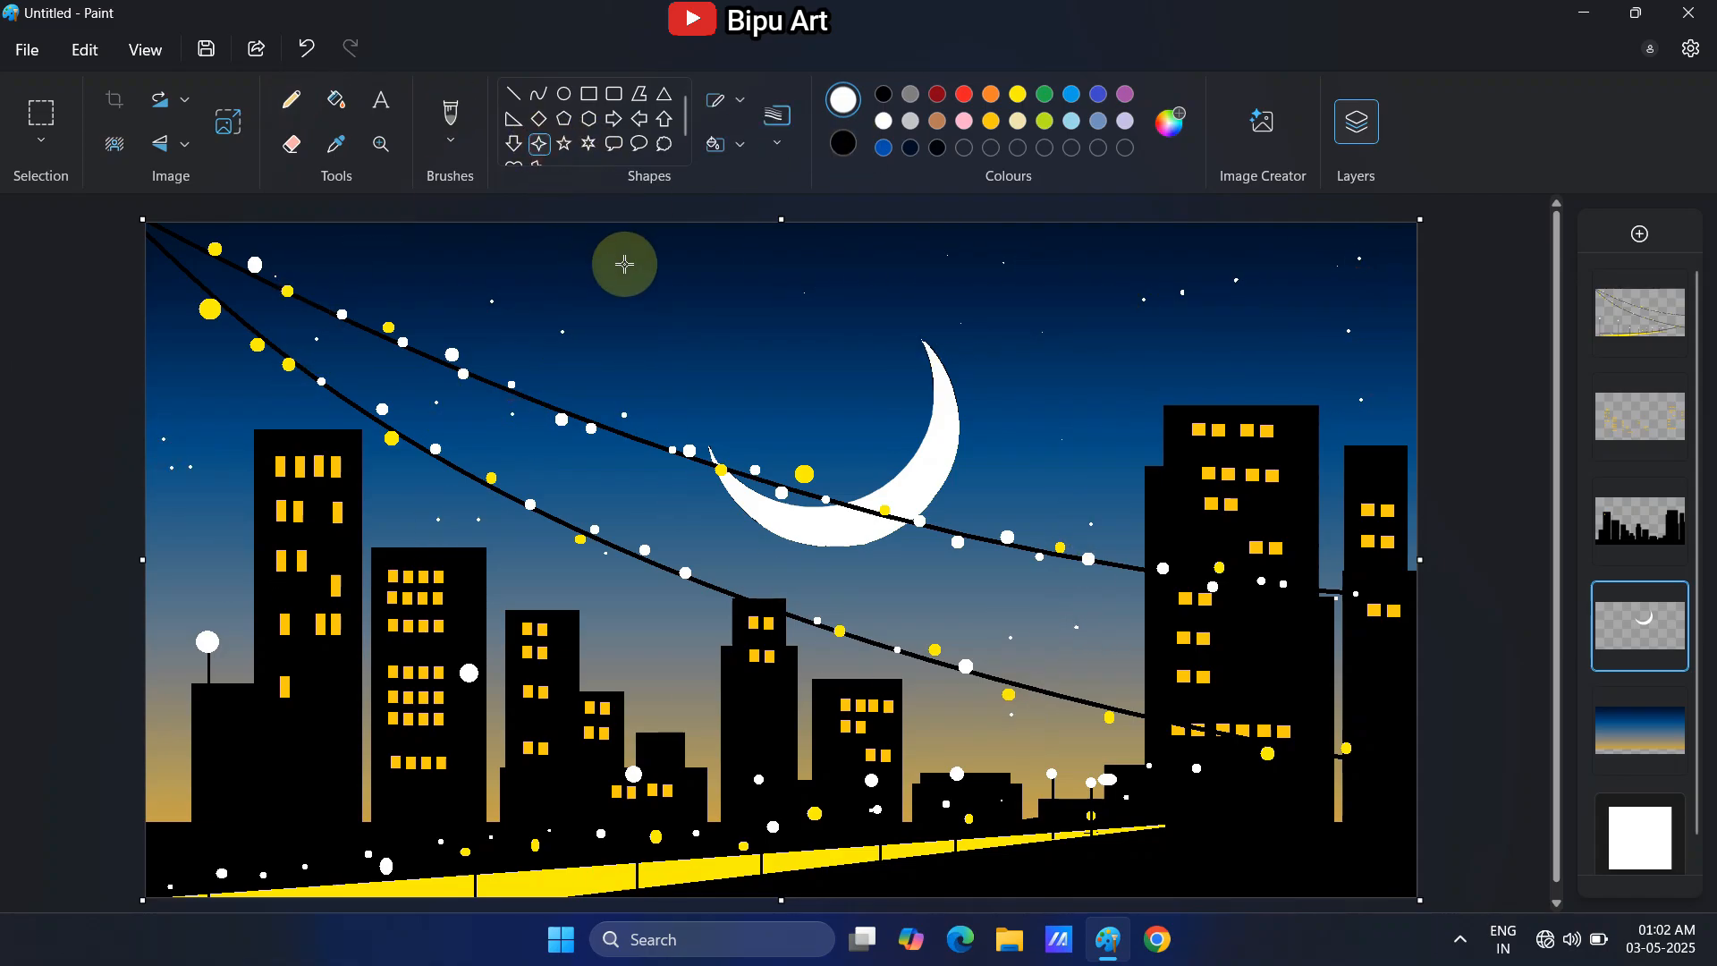
pyautogui.moveTo(628, 261)
pyautogui.mouseDown()
pyautogui.moveTo(749, 266)
pyautogui.moveTo(674, 276)
pyautogui.mouseUp()
pyautogui.click(723, 100)
pyautogui.click(724, 150)
pyautogui.click(843, 144)
pyautogui.click(883, 121)
pyautogui.moveTo(584, 490); pyautogui.dragTo(598, 504)
pyautogui.moveTo(635, 603); pyautogui.dragTo(654, 622)
pyautogui.moveTo(217, 552); pyautogui.dragTo(227, 563)
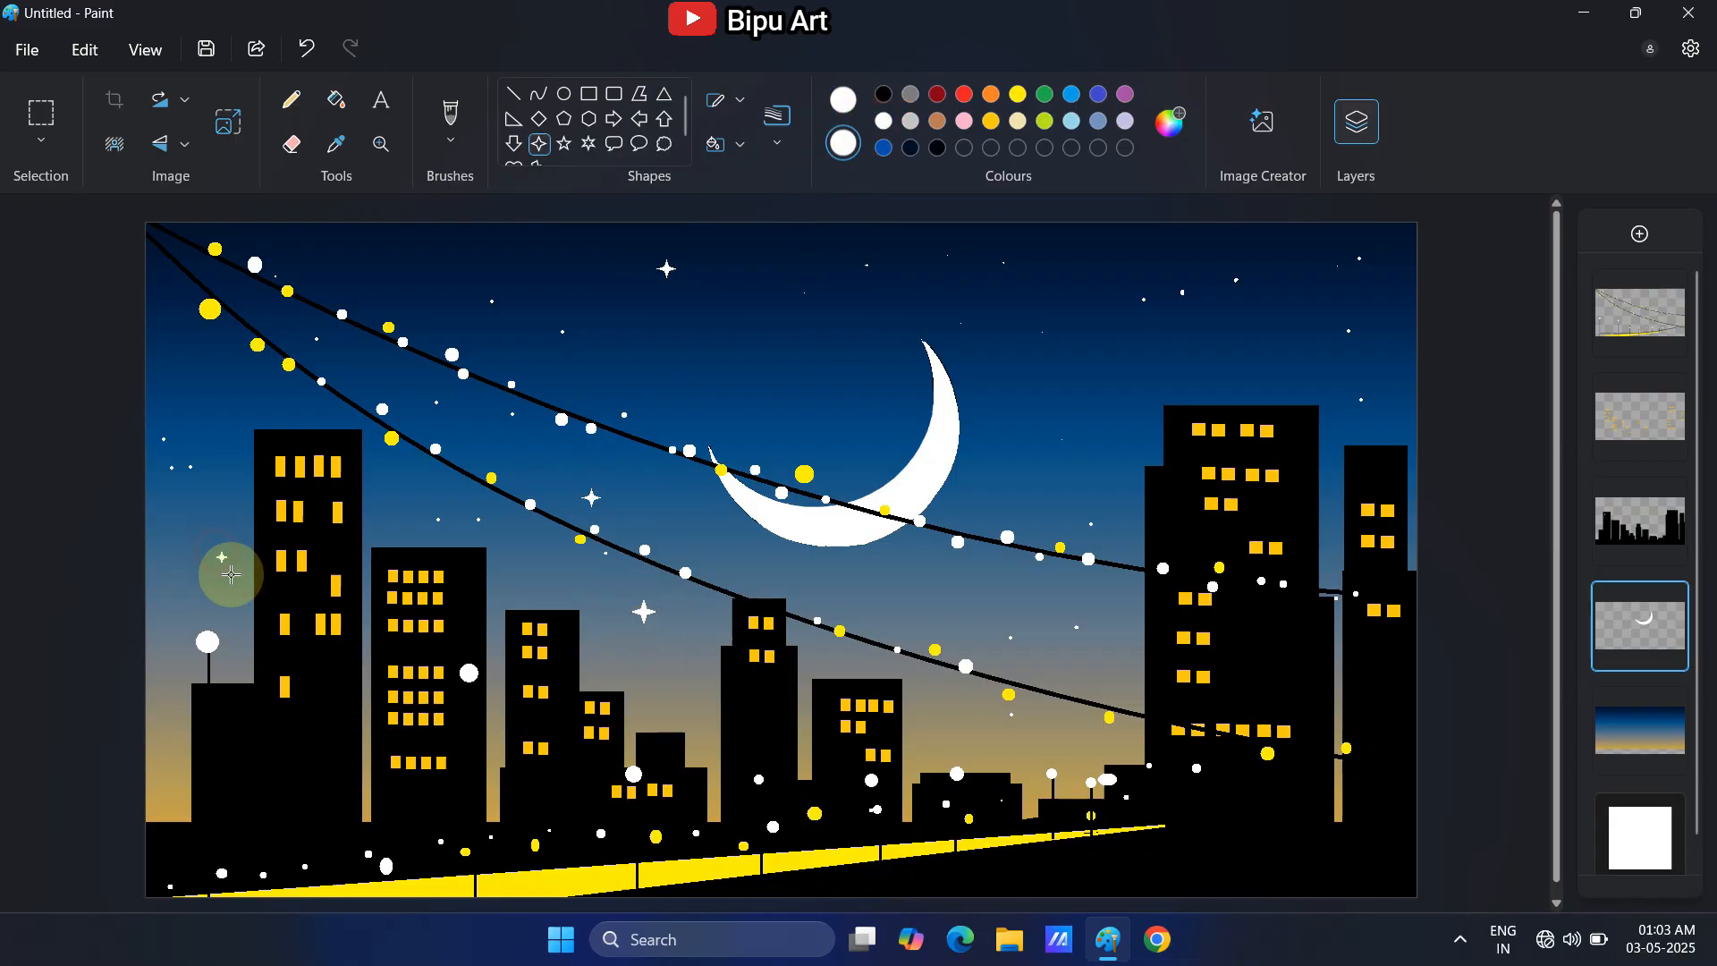
# Scatter smaller white four-point stars over the sky above the right-hand towers and beside the low left building
pyautogui.moveTo(1131, 346); pyautogui.dragTo(1140, 355)
pyautogui.moveTo(1116, 256); pyautogui.dragTo(1126, 267)
pyautogui.moveTo(1324, 312); pyautogui.dragTo(1335, 323)
pyautogui.moveTo(1199, 340); pyautogui.dragTo(1209, 351)
pyautogui.moveTo(1105, 464); pyautogui.dragTo(1115, 473)
pyautogui.moveTo(1028, 634); pyautogui.dragTo(1052, 718)
pyautogui.moveTo(671, 672); pyautogui.dragTo(682, 683)
pyautogui.moveTo(745, 306); pyautogui.dragTo(754, 315)
pyautogui.moveTo(396, 243); pyautogui.dragTo(536, 318)
pyautogui.moveTo(332, 356); pyautogui.dragTo(344, 367)
pyautogui.moveTo(202, 347); pyautogui.dragTo(213, 358)
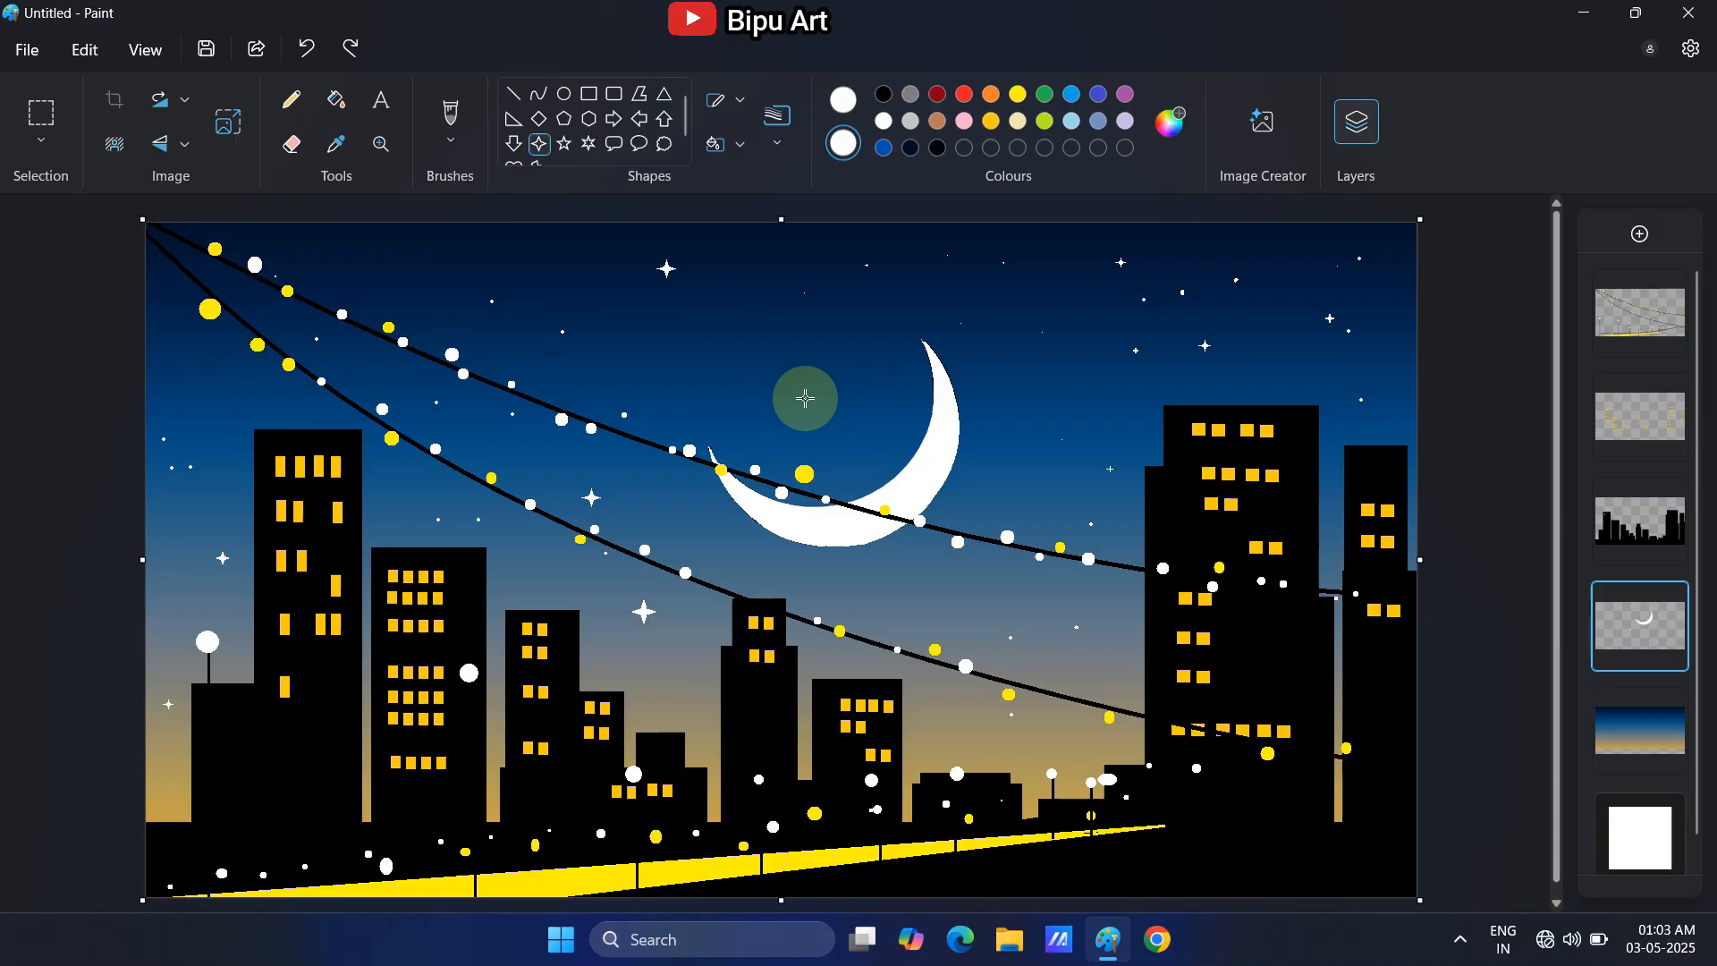
# Add the white signature text "Bipu Art" on the topmost layer in the canvas's lower-right corner
pyautogui.click(1617, 307)
pyautogui.click(380, 99)
pyautogui.click(1218, 862)
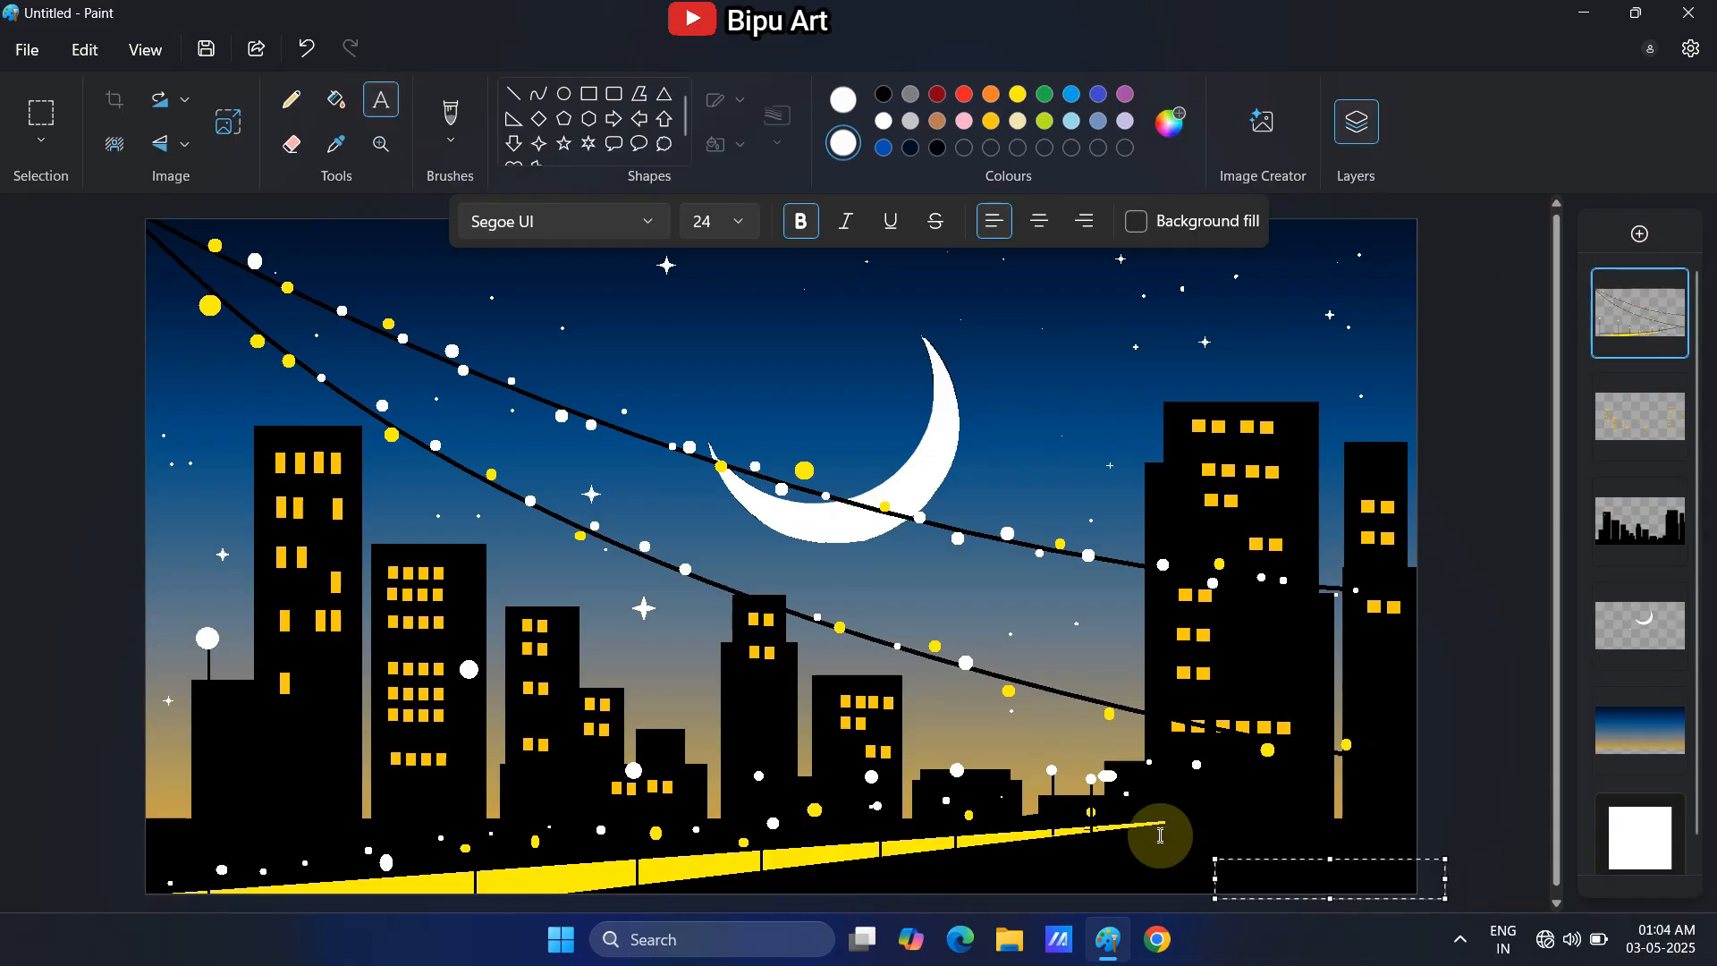
pyautogui.write('Bipu Art')
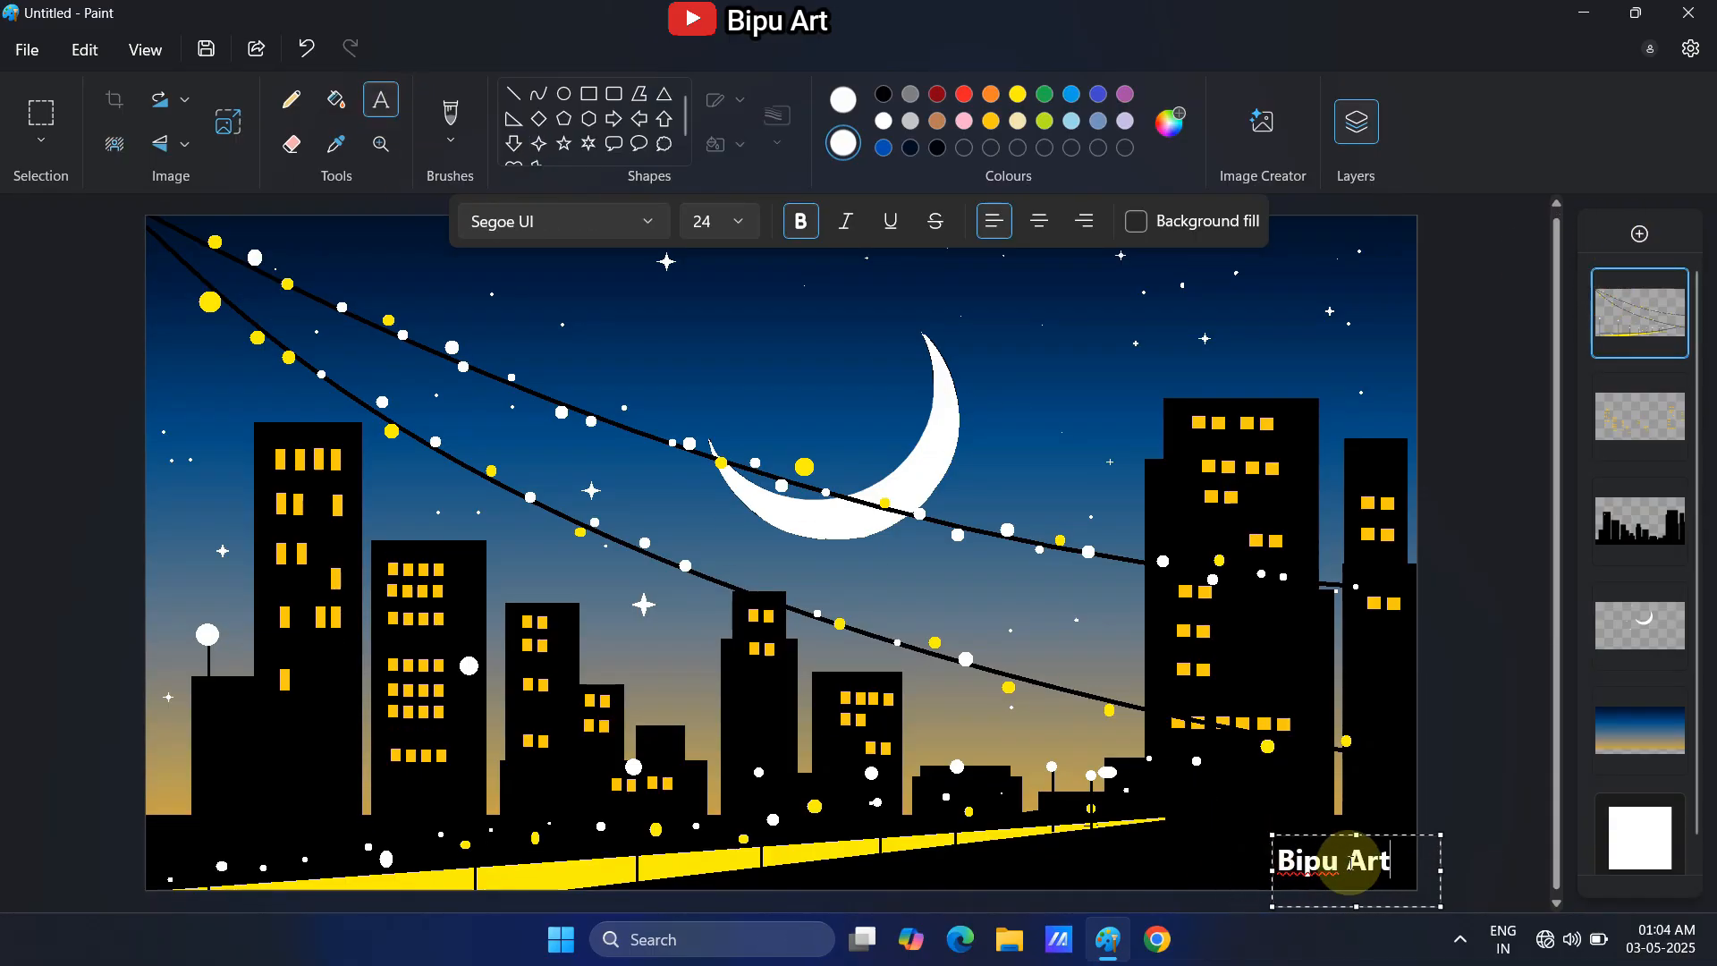
# Set the signature's font to Segoe Script, finish the text and hide the layer list
pyautogui.hotkey('ctrl', 'a')
pyautogui.click(548, 222)
pyautogui.click(548, 188)
pyautogui.click(1391, 864)
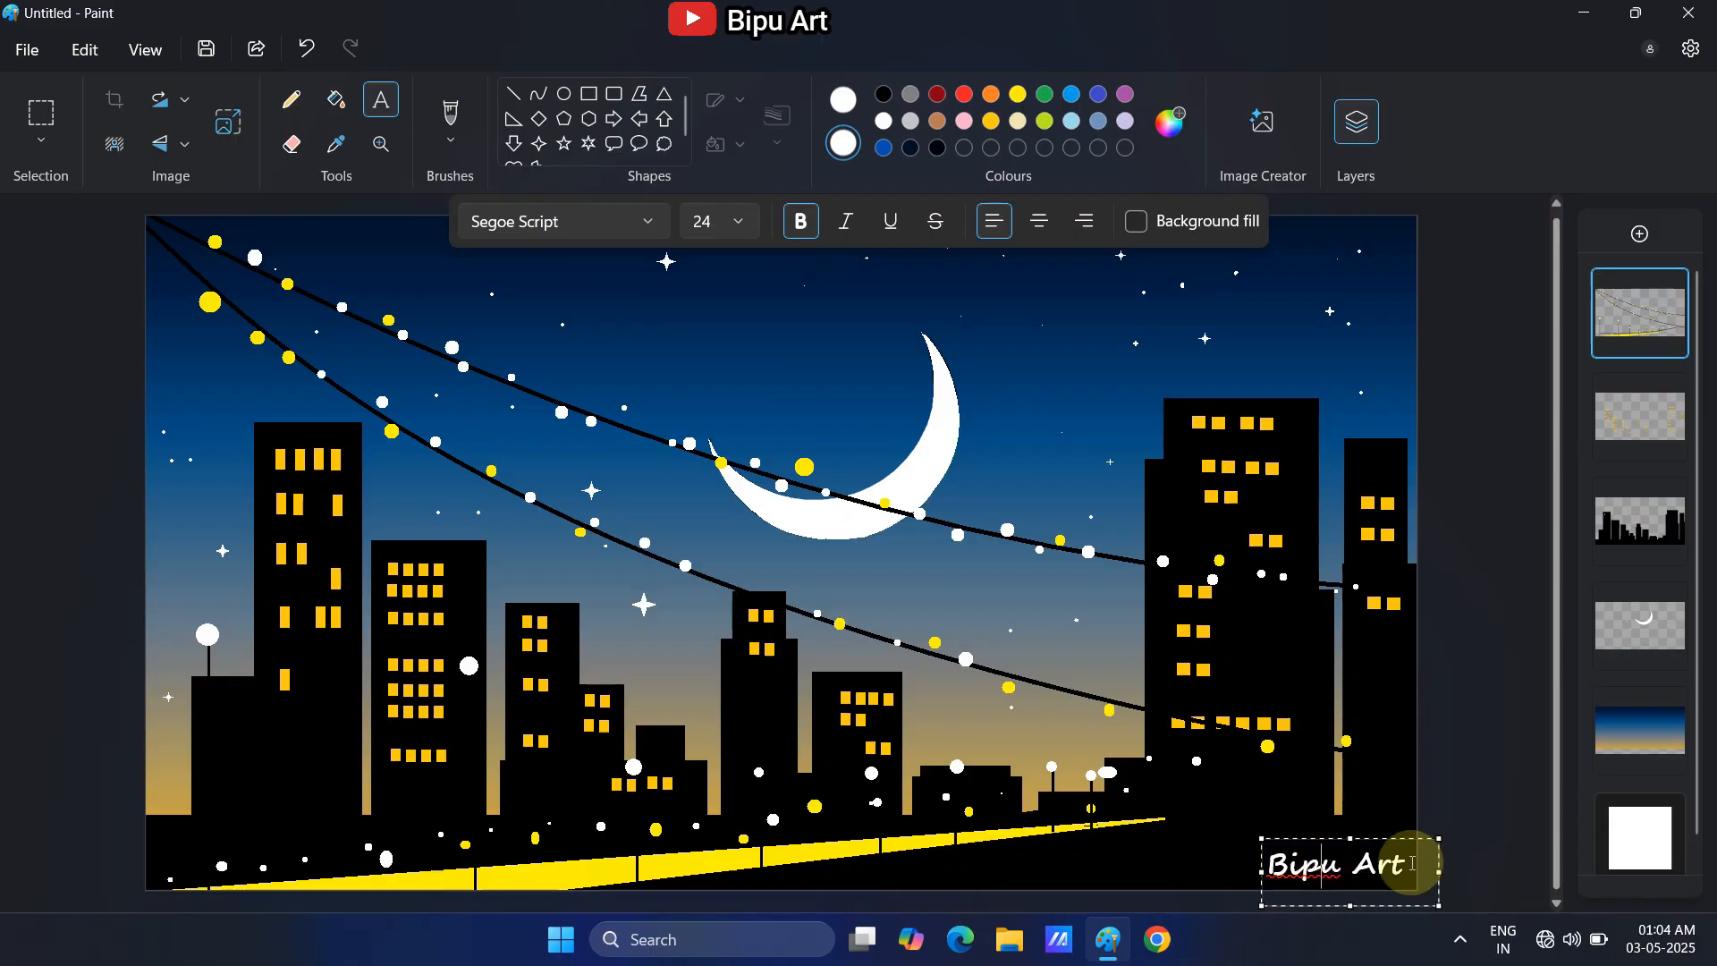
pyautogui.click(1452, 741)
pyautogui.click(514, 94)
pyautogui.click(1358, 126)
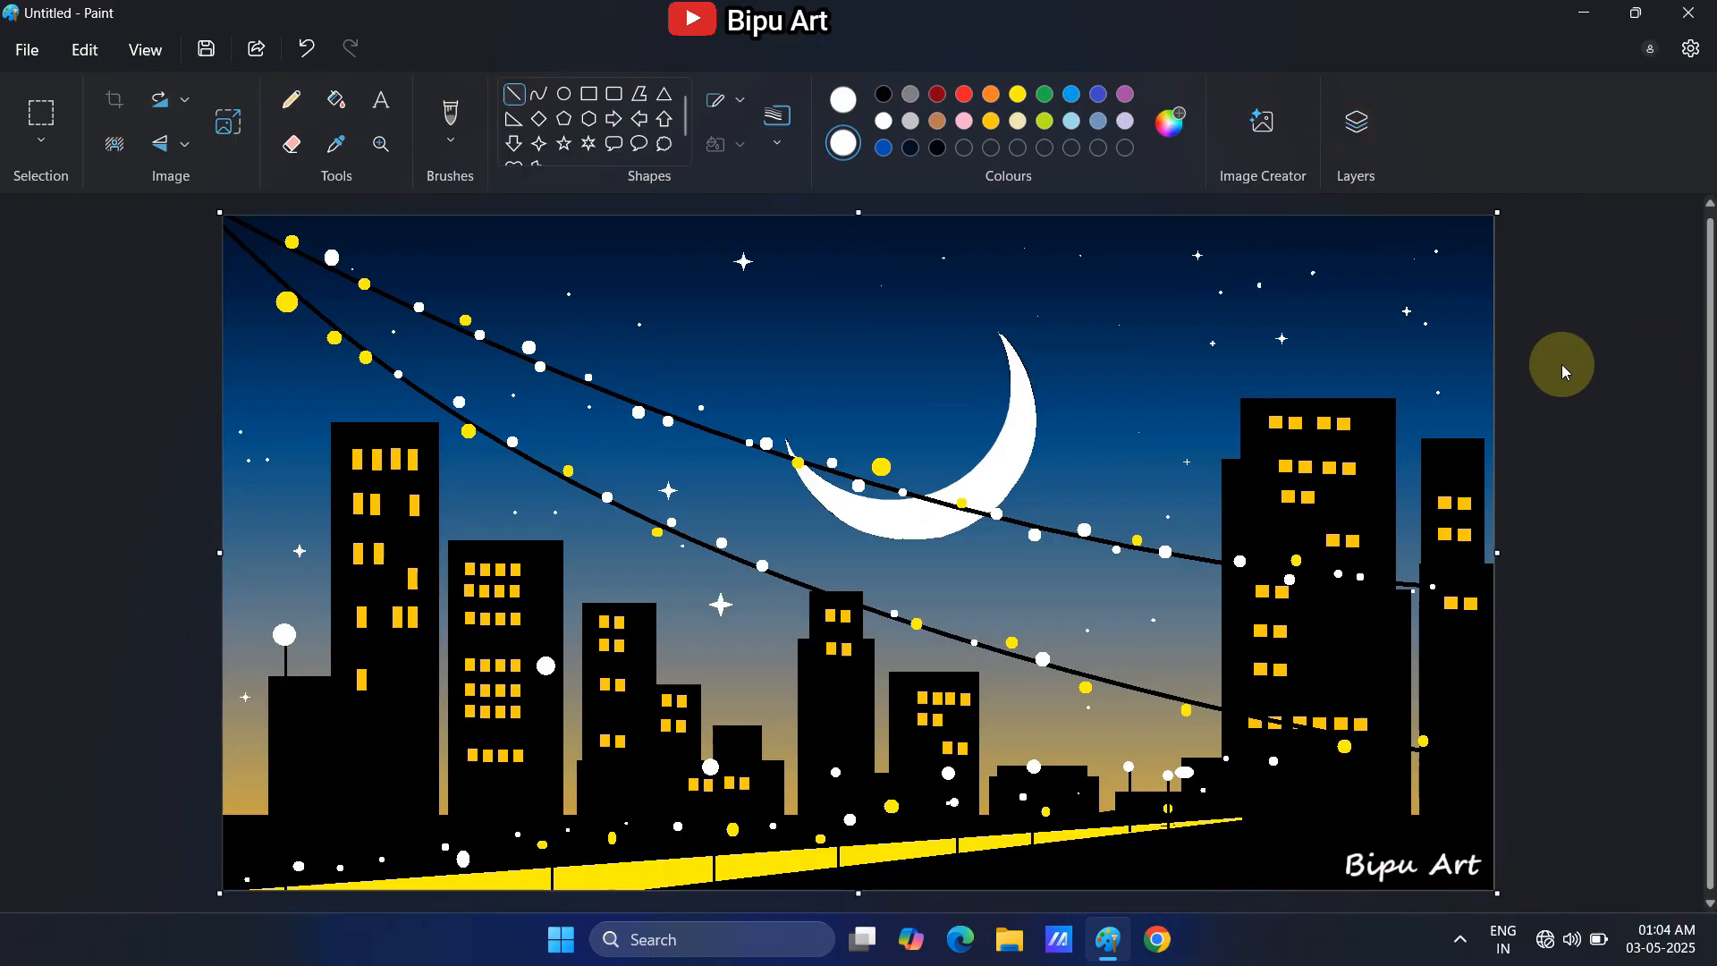